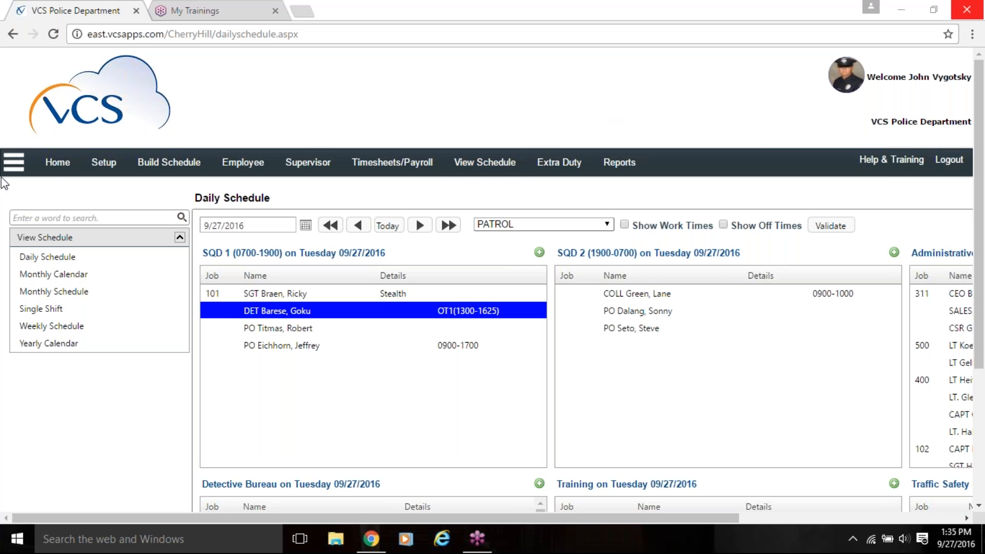
Collapse the side menu and review the squads and units on the PATROL daily schedule for 9/27/2016
{"action": "left_click", "coordinate": [14, 162]}
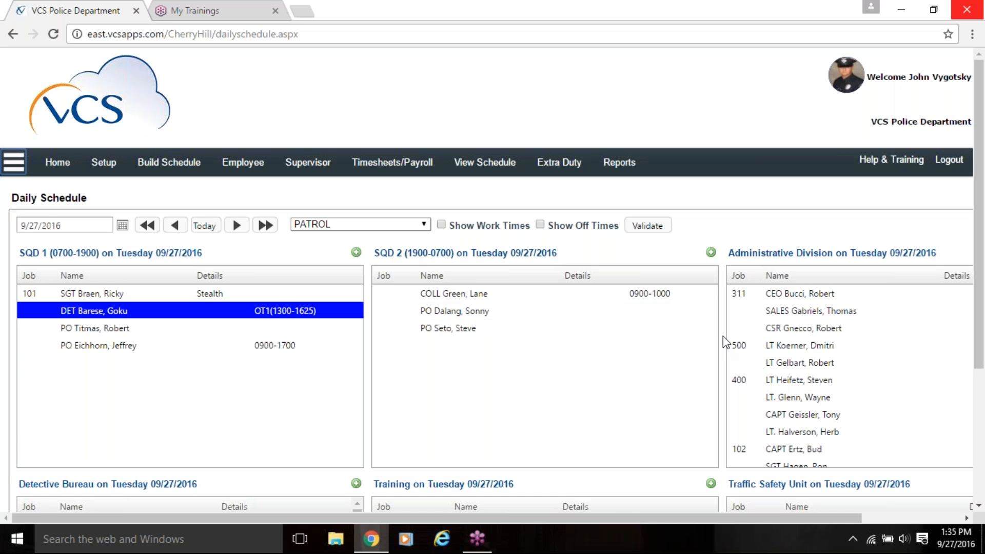
{"action": "scroll", "coordinate": [479, 395], "scroll_direction": "down", "scroll_amount": 4}
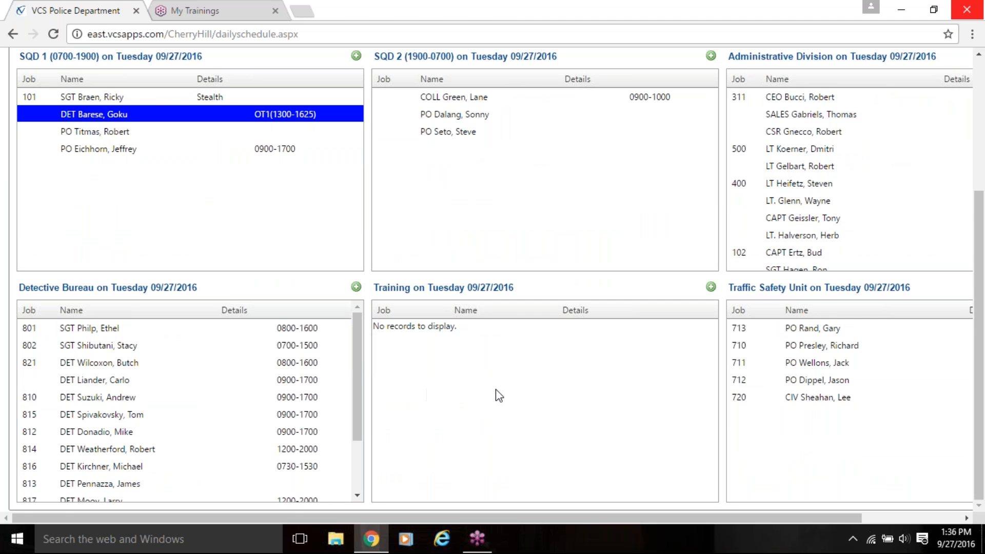
{"action": "scroll", "coordinate": [497, 395], "scroll_direction": "up", "scroll_amount": 2}
{"action": "scroll", "coordinate": [496, 395], "scroll_direction": "up", "scroll_amount": 2}
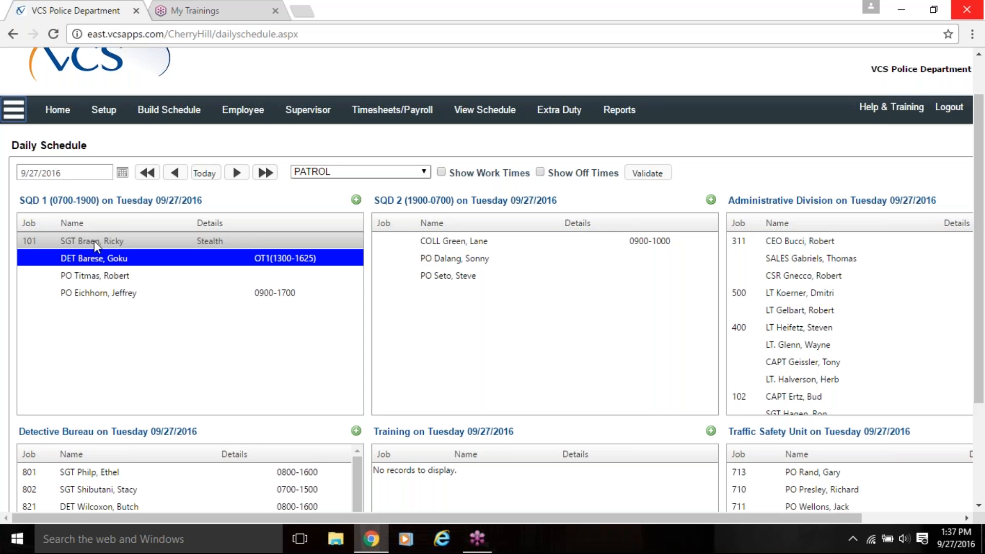
Open the SQD 1 (0700-1900) shift from the daily schedule and select the sergeant assigned to job 101
{"action": "left_click", "coordinate": [102, 274]}
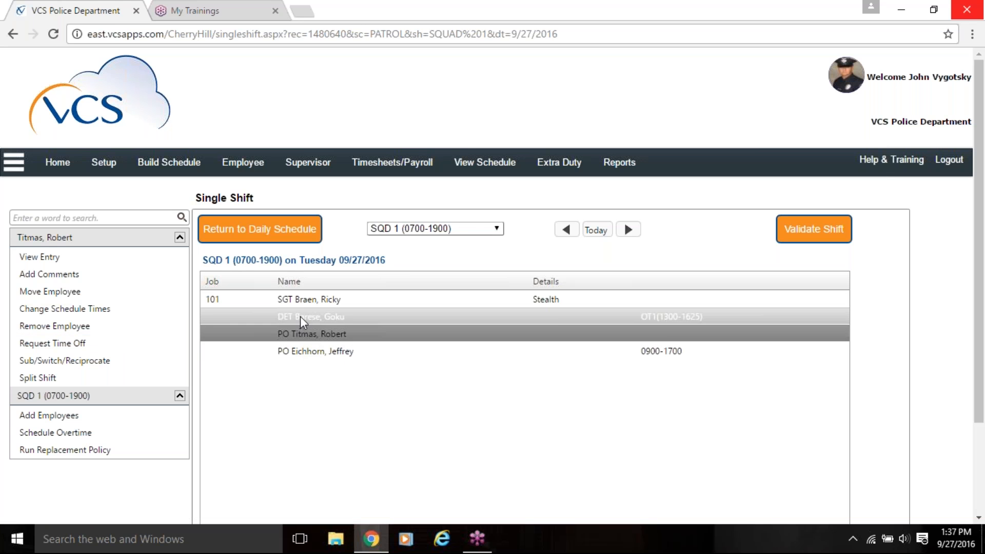
{"action": "left_click", "coordinate": [304, 294]}
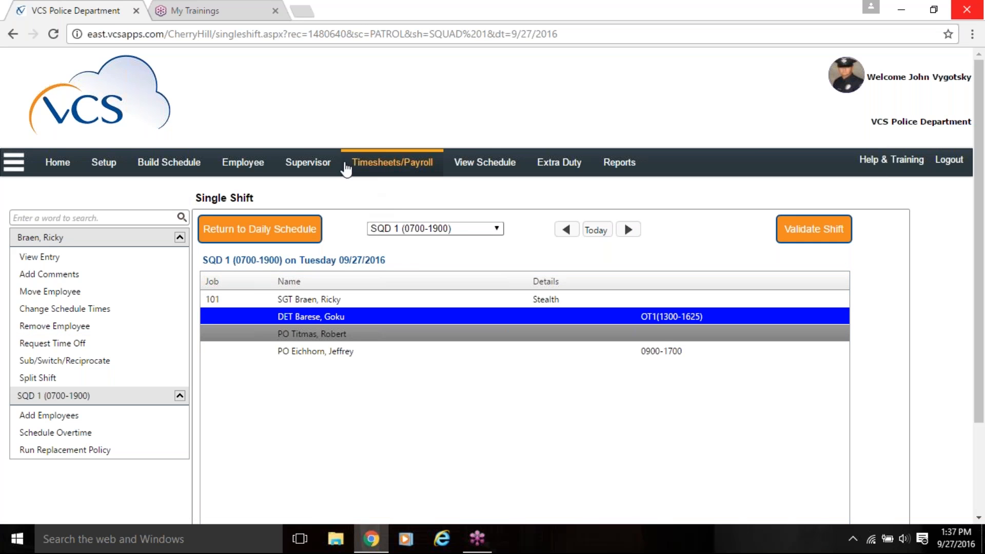
Open Update Schedule Details for supervisors and choose the SQD 1 sergeant as the employee
{"action": "mouse_move", "coordinate": [308, 168]}
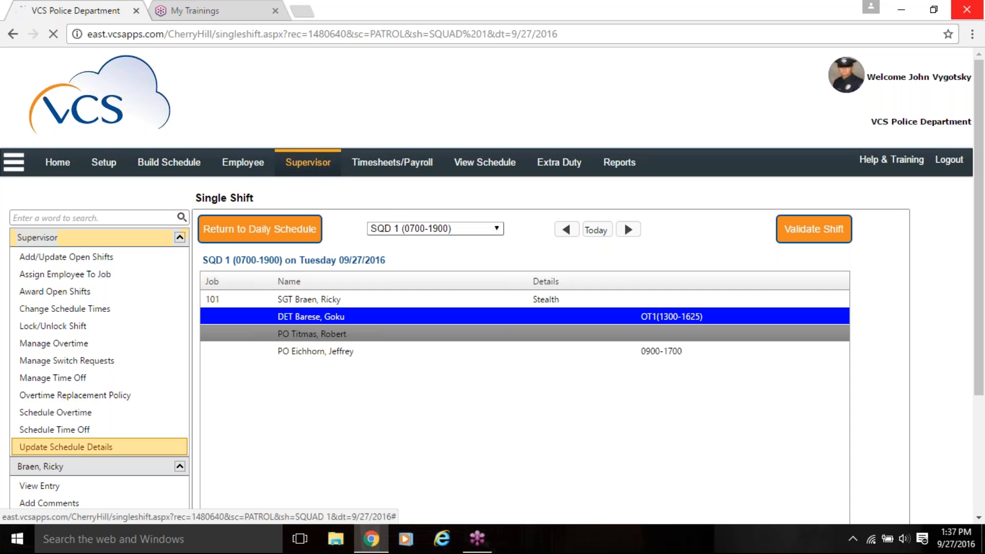
{"action": "left_click", "coordinate": [67, 447]}
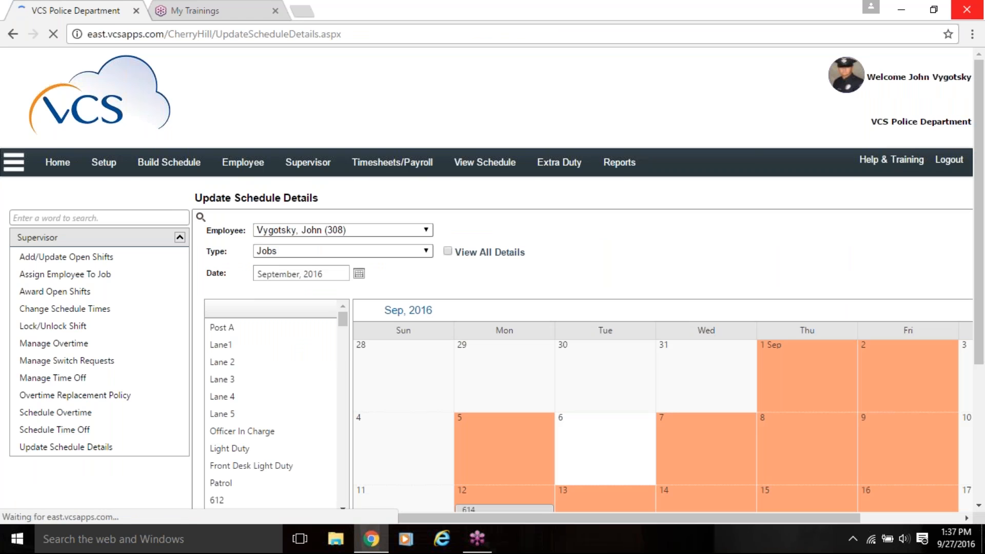
{"action": "scroll", "coordinate": [607, 212], "scroll_direction": "down", "scroll_amount": 3}
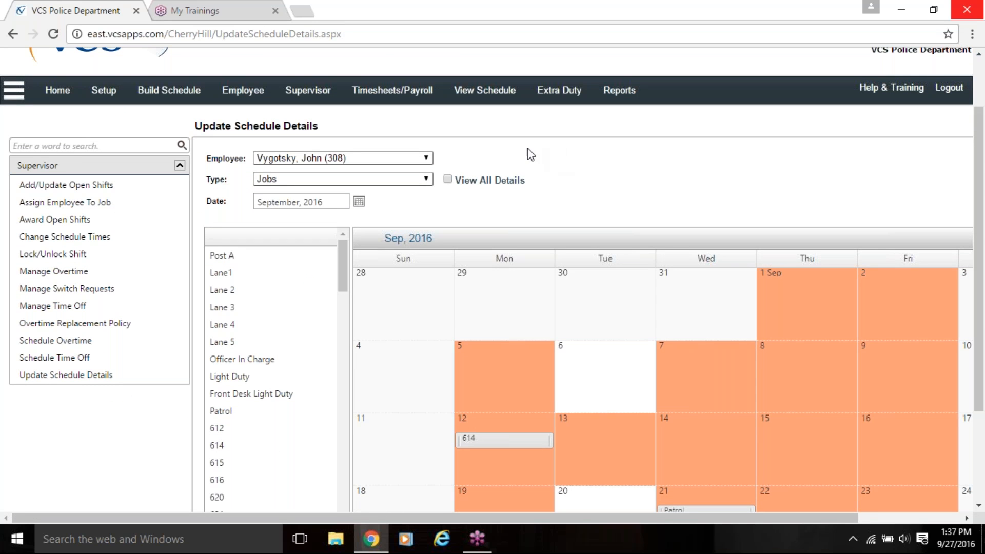
{"action": "scroll", "coordinate": [445, 137], "scroll_direction": "down", "scroll_amount": 3}
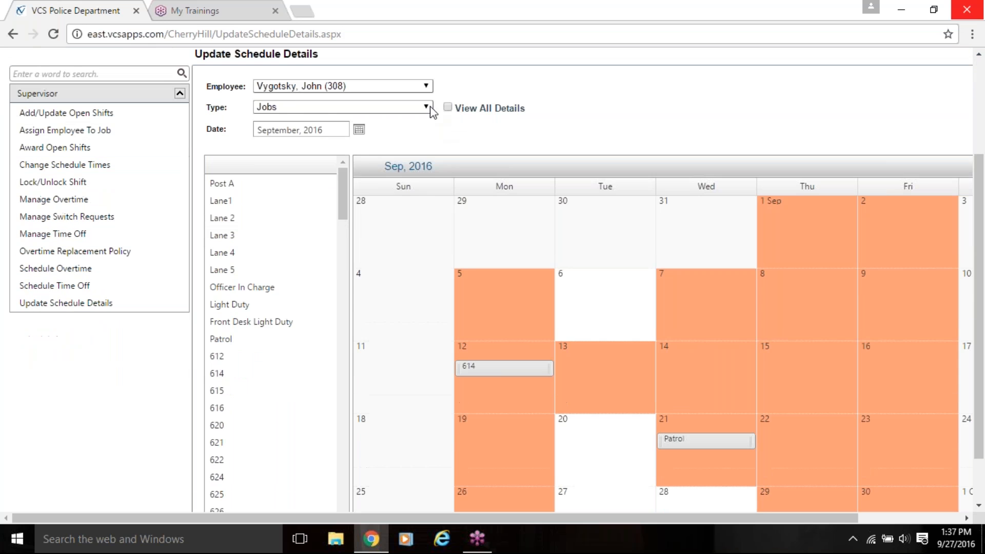
{"action": "left_click", "coordinate": [425, 87]}
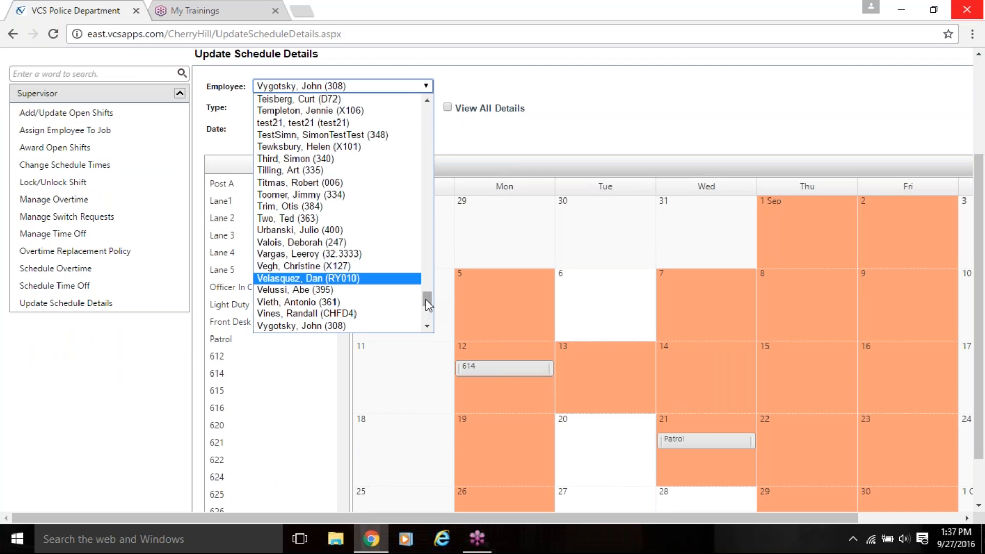
{"action": "left_click_drag", "start_coordinate": [426, 300], "coordinate": [445, 123]}
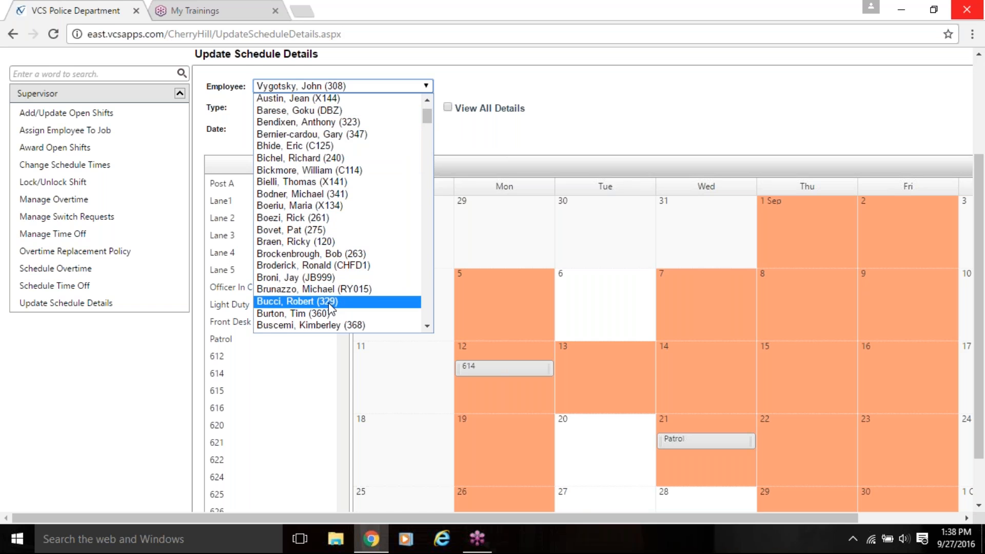
{"action": "left_click", "coordinate": [311, 241]}
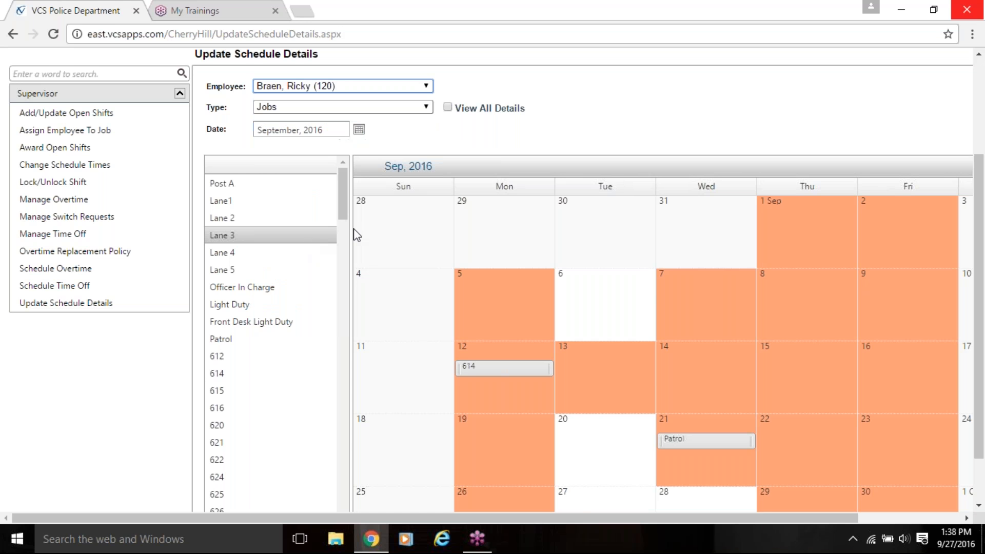
Move the Patrol job from September 27 to September 18 and back to September 27
{"action": "scroll", "coordinate": [777, 299], "scroll_direction": "down", "scroll_amount": 1}
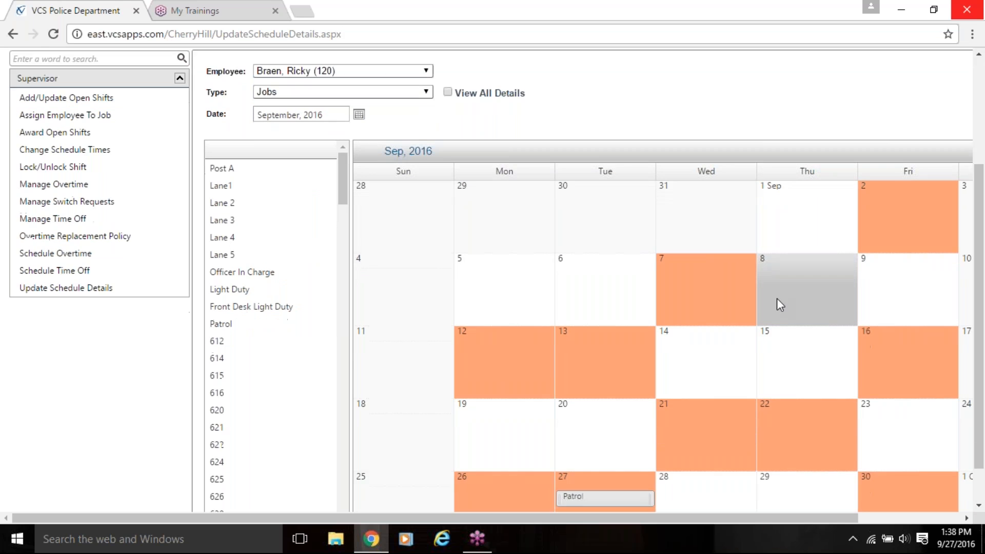
{"action": "scroll", "coordinate": [776, 303], "scroll_direction": "down", "scroll_amount": 1}
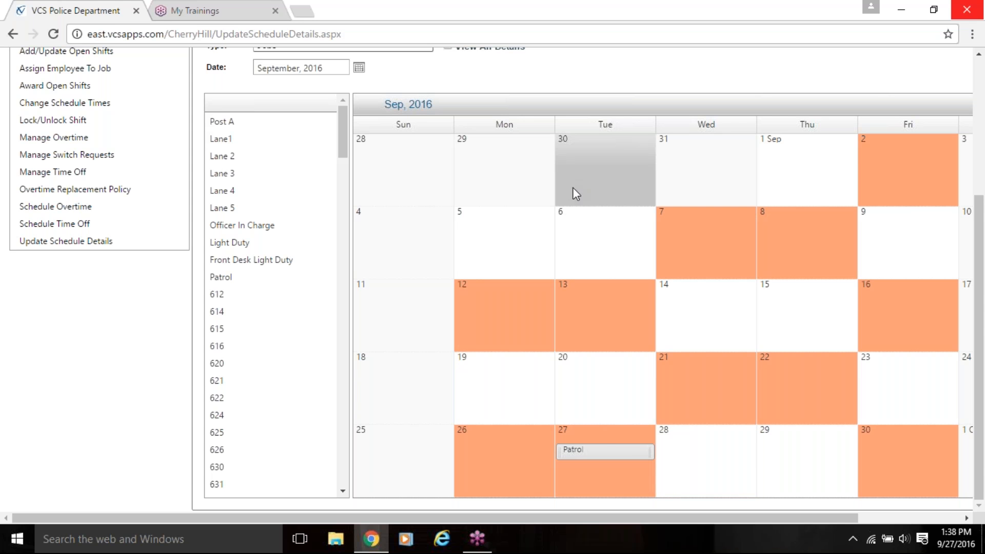
{"action": "left_click_drag", "start_coordinate": [574, 451], "coordinate": [290, 319]}
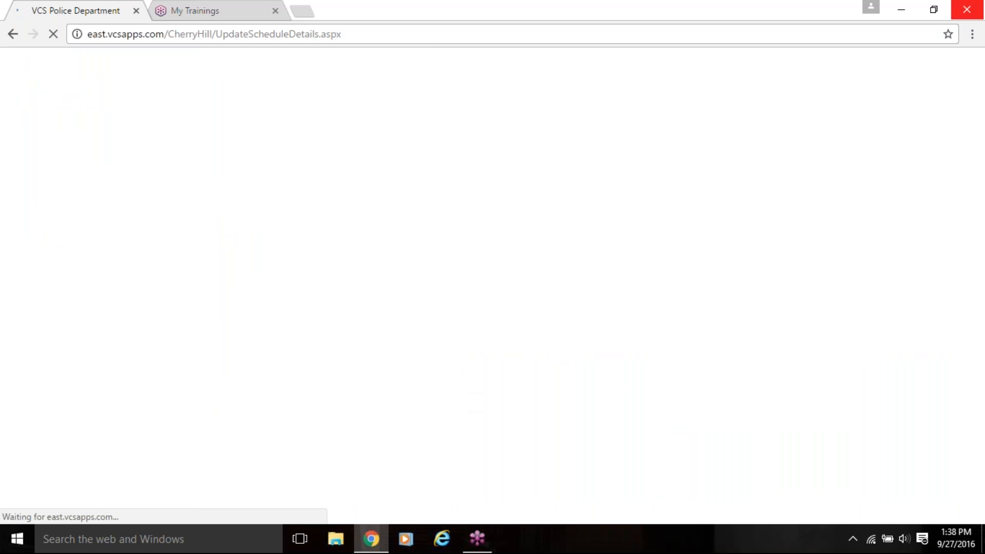
{"action": "scroll", "coordinate": [601, 374], "scroll_direction": "down", "scroll_amount": 3}
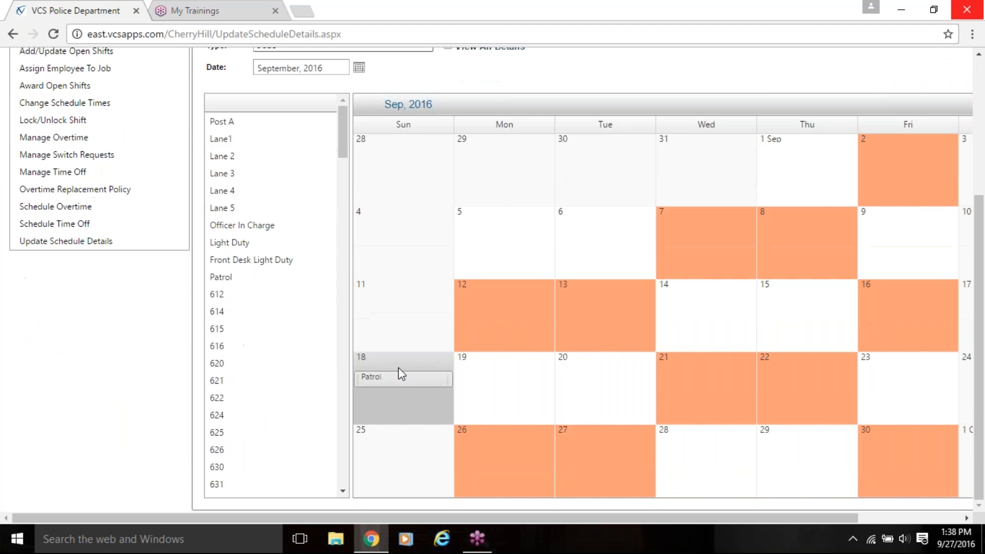
{"action": "left_click_drag", "start_coordinate": [396, 378], "coordinate": [570, 452]}
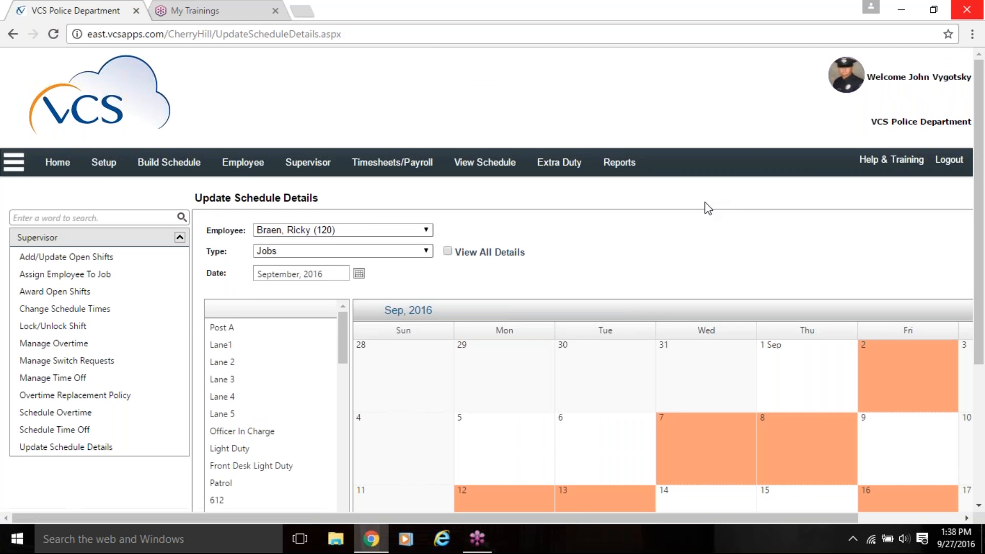
Assign the Communications job to the sergeant on September 13
{"action": "scroll", "coordinate": [693, 215], "scroll_direction": "down", "scroll_amount": 4}
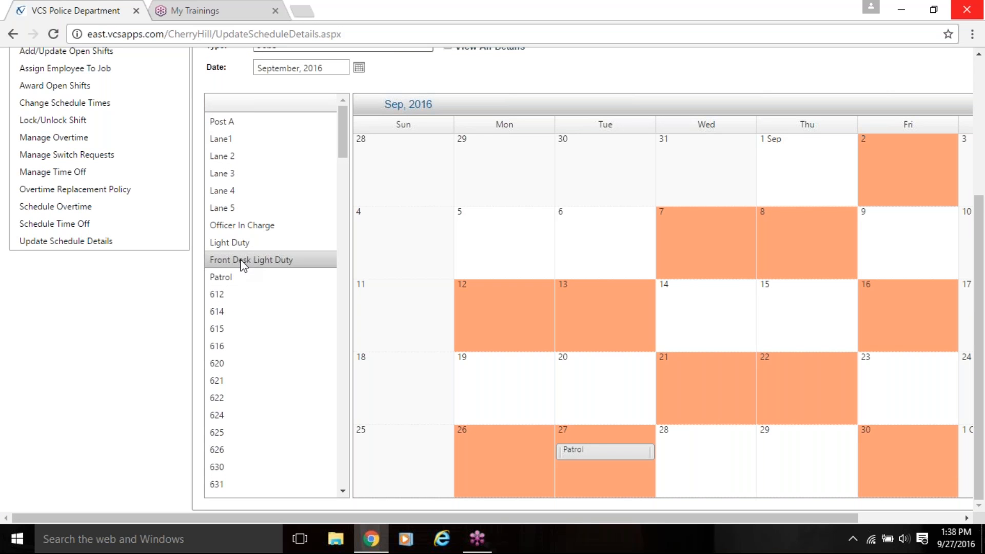
{"action": "scroll", "coordinate": [243, 279], "scroll_direction": "down", "scroll_amount": 15}
{"action": "scroll", "coordinate": [263, 321], "scroll_direction": "down", "scroll_amount": 8}
{"action": "scroll", "coordinate": [263, 322], "scroll_direction": "down", "scroll_amount": 3}
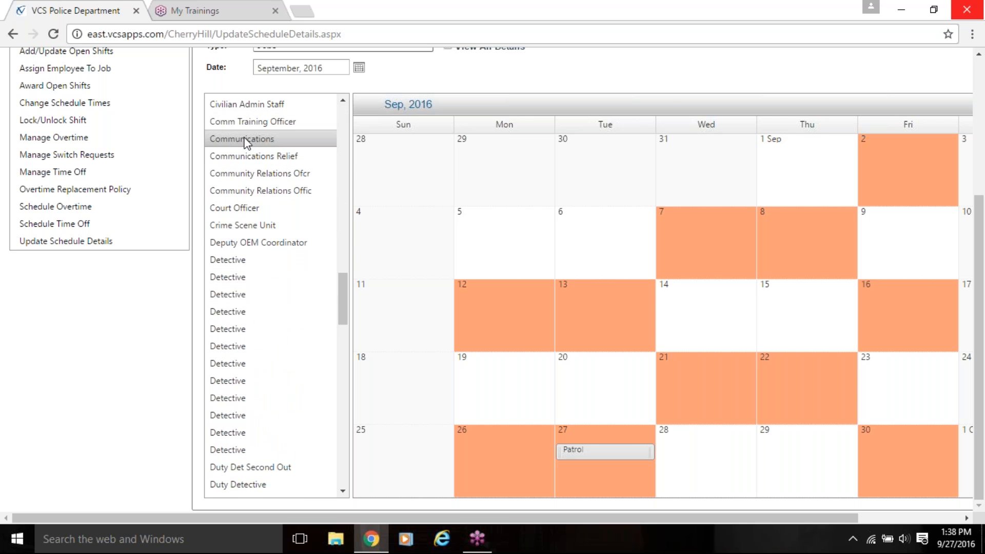
{"action": "left_click_drag", "start_coordinate": [246, 143], "coordinate": [601, 323]}
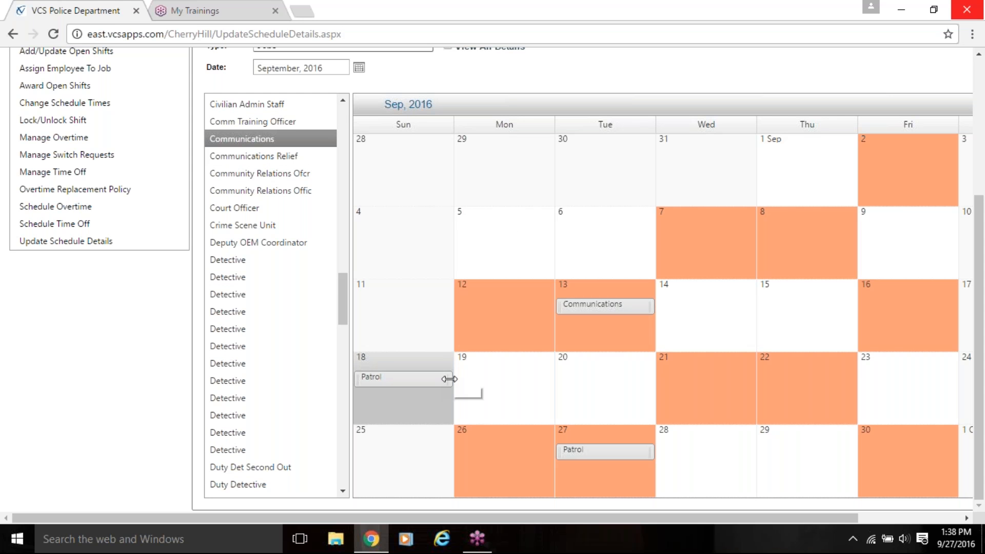
Delete the Patrol job entry on September 18 and save the change
{"action": "left_click", "coordinate": [418, 377]}
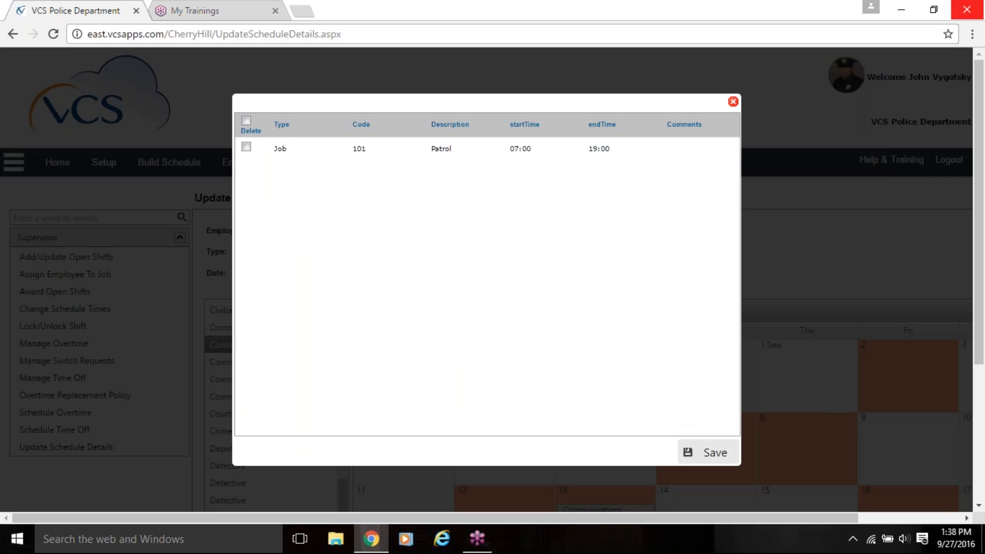
{"action": "left_click", "coordinate": [246, 147]}
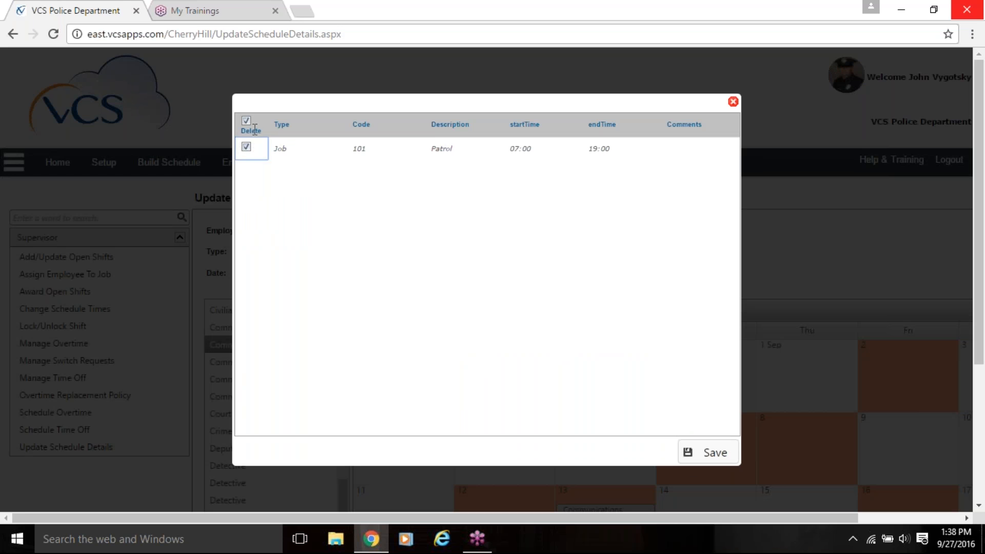
{"action": "left_click", "coordinate": [689, 455]}
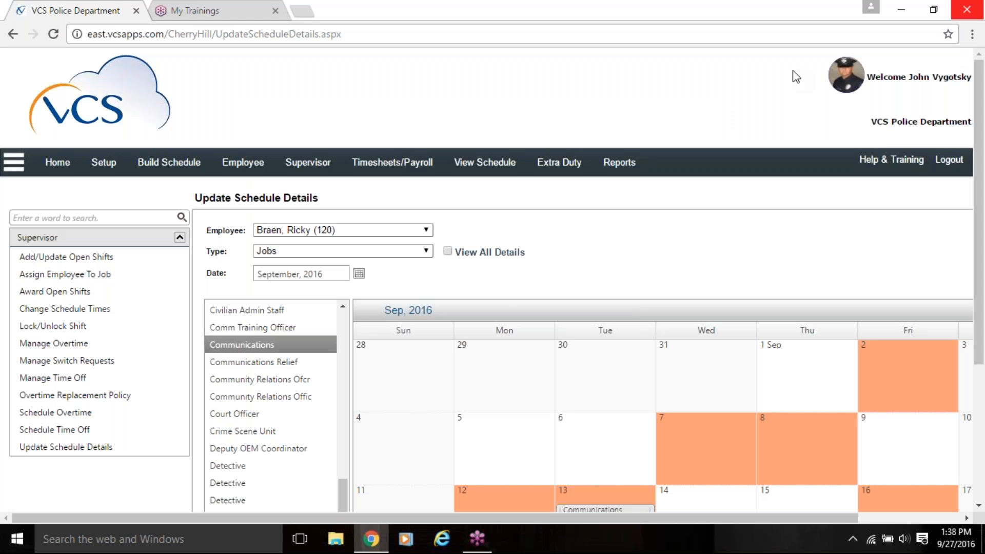
Delete the Communications job entry on September 13 and save the change
{"action": "scroll", "coordinate": [593, 285], "scroll_direction": "down", "scroll_amount": 4}
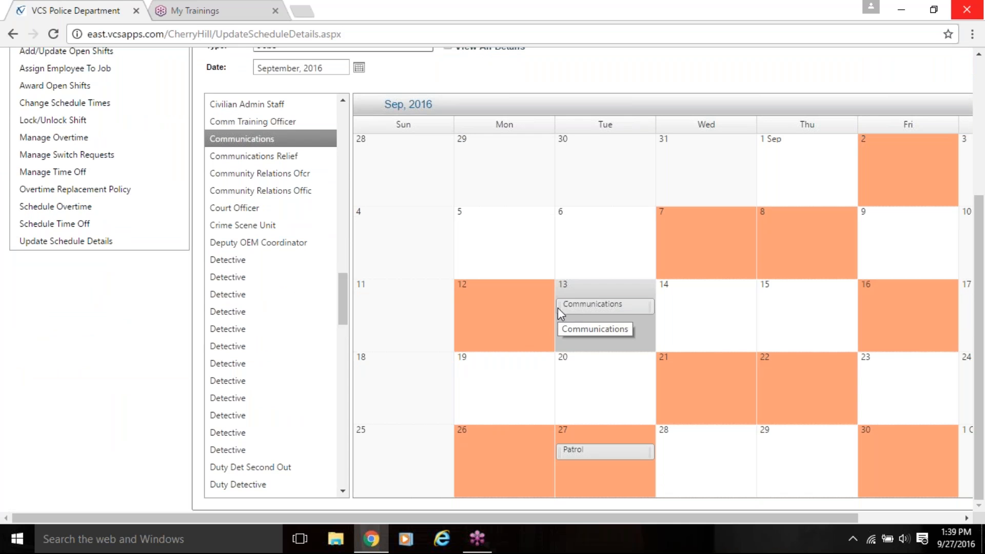
{"action": "left_click_drag", "start_coordinate": [558, 307], "coordinate": [526, 308]}
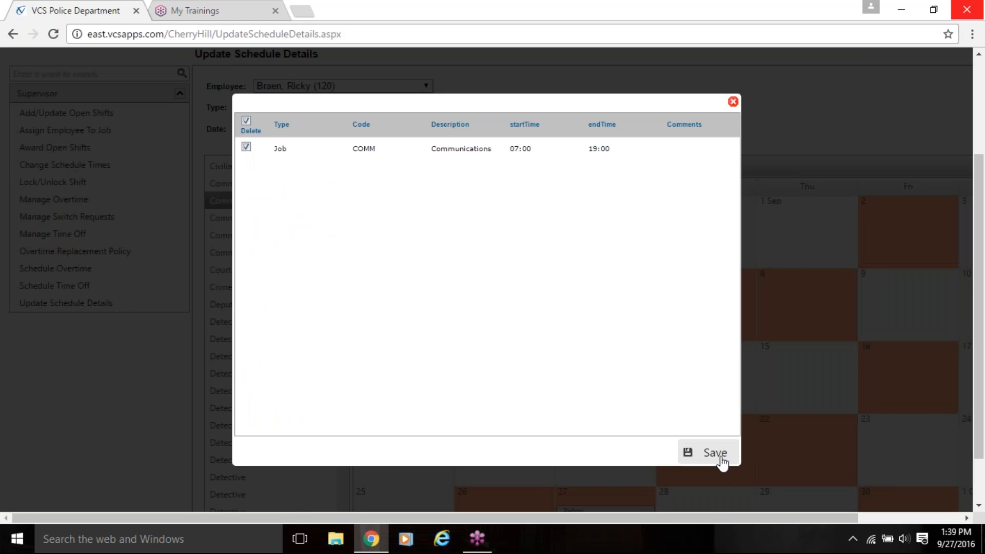
{"action": "left_click", "coordinate": [721, 454]}
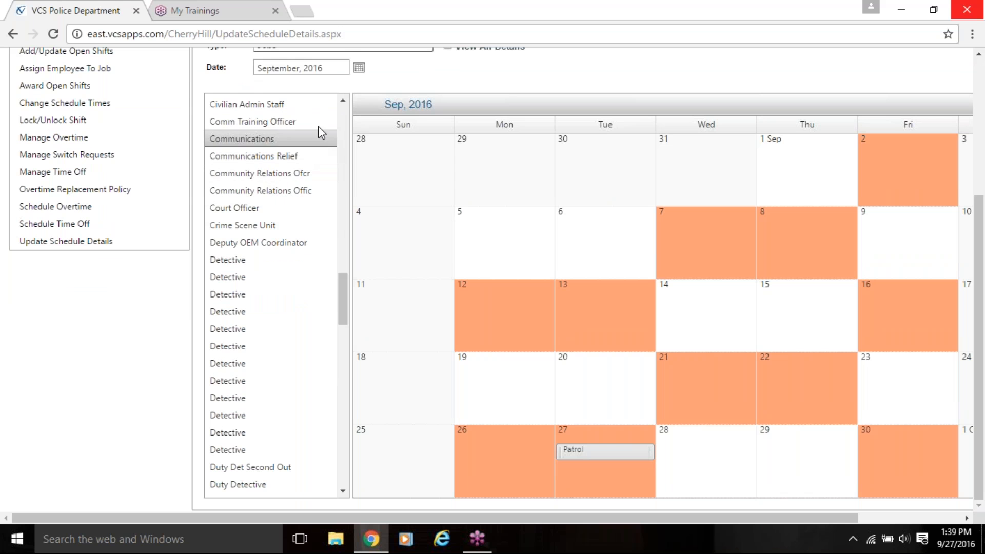
Switch the detail type to Cars and assign the Stealth car to September 7
{"action": "scroll", "coordinate": [397, 114], "scroll_direction": "up", "scroll_amount": 1}
{"action": "left_click", "coordinate": [426, 117]}
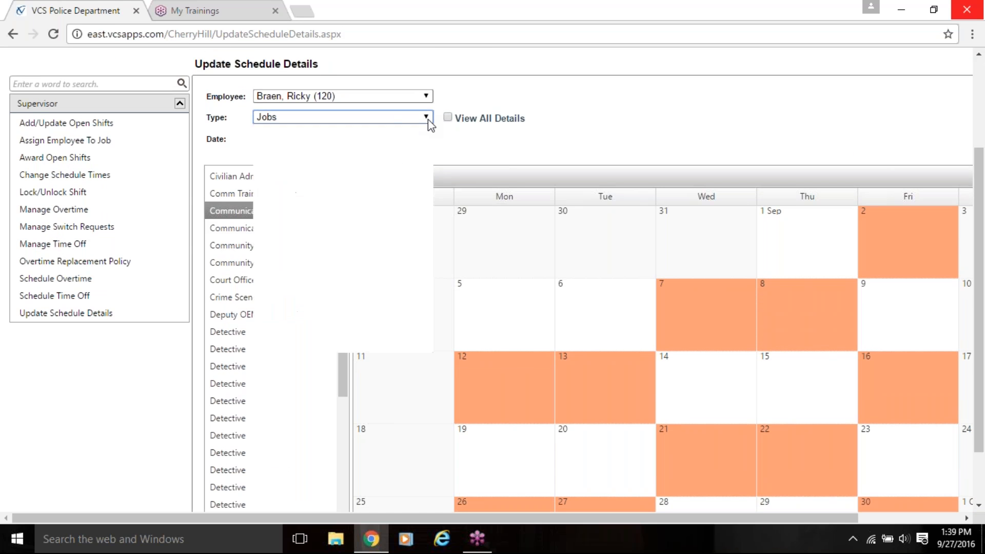
{"action": "left_click", "coordinate": [291, 142]}
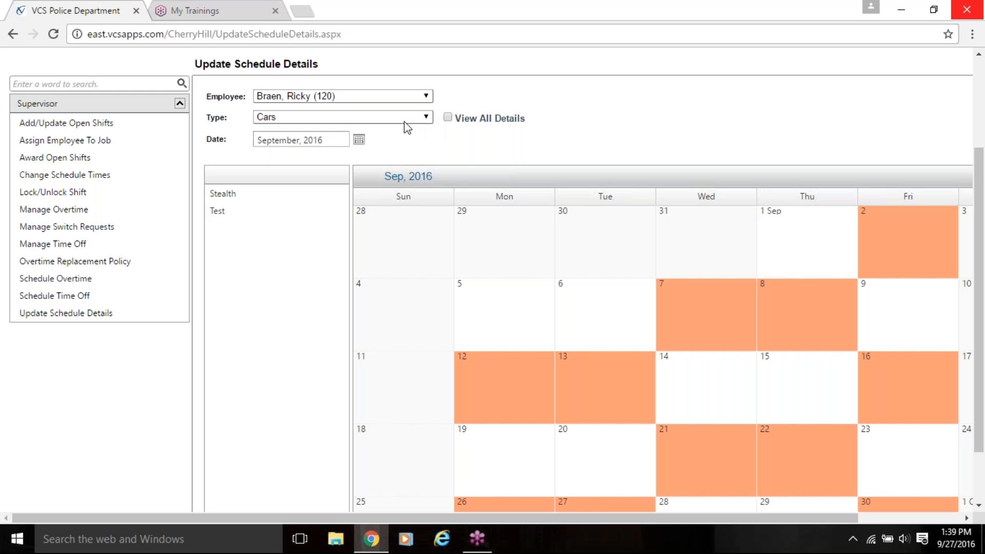
{"action": "left_click_drag", "start_coordinate": [233, 193], "coordinate": [690, 303]}
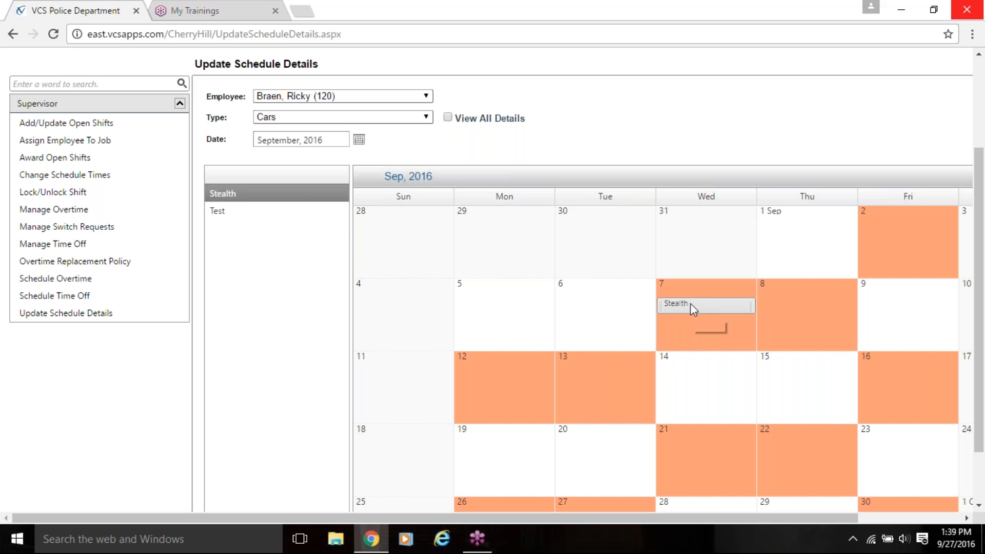
Switch the detail type to Guns and assign Gun1 to September 7
{"action": "left_click", "coordinate": [426, 119]}
{"action": "left_click", "coordinate": [307, 149]}
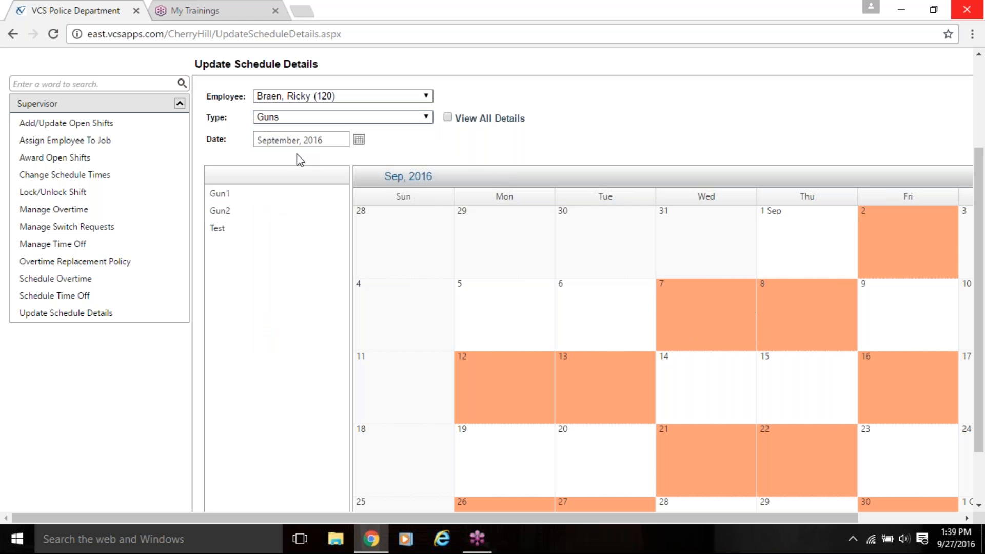
{"action": "left_click_drag", "start_coordinate": [221, 195], "coordinate": [677, 307]}
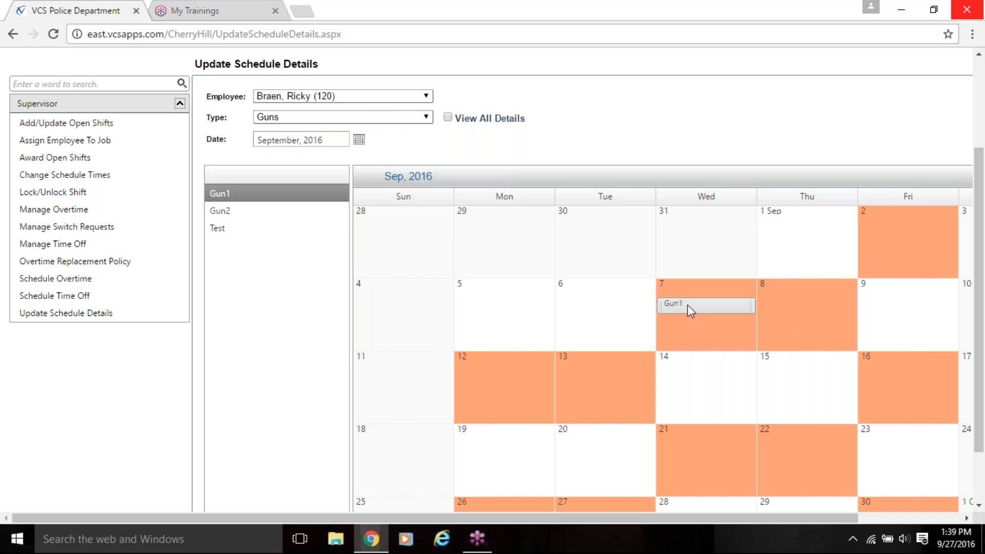
Switch the detail type to AED to check its available items
{"action": "left_click", "coordinate": [425, 118]}
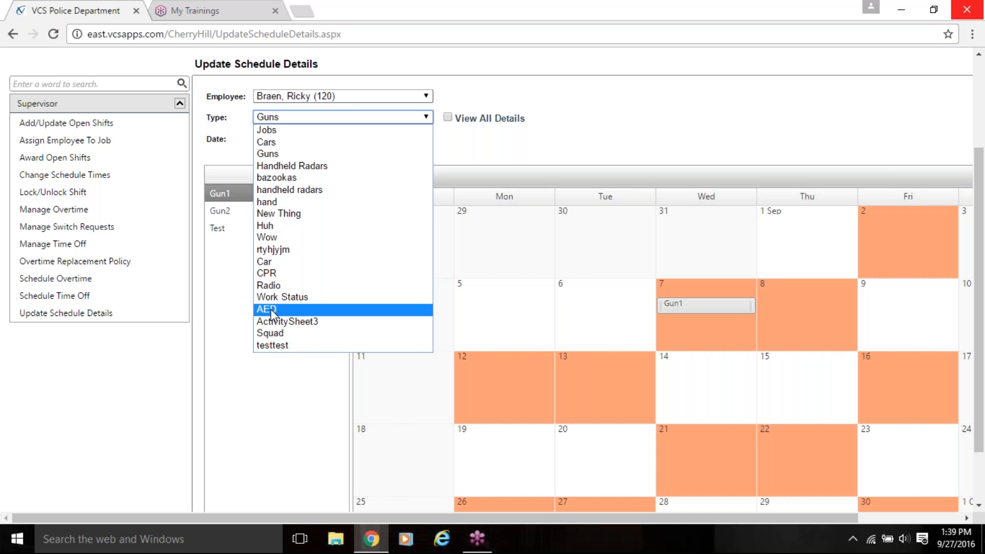
{"action": "left_click", "coordinate": [314, 308]}
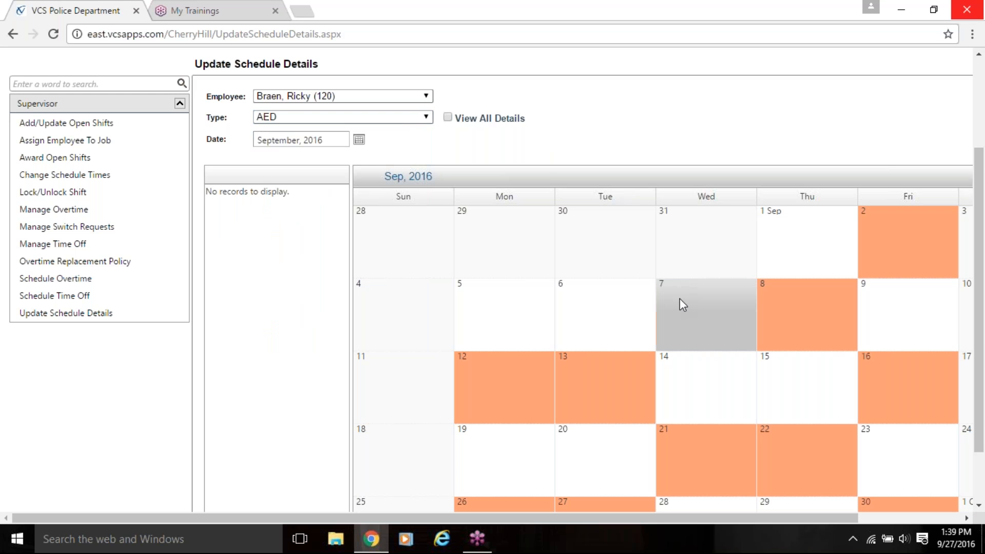
Switch the detail type to Jobs and assign Post A to September 7
{"action": "left_click", "coordinate": [421, 118]}
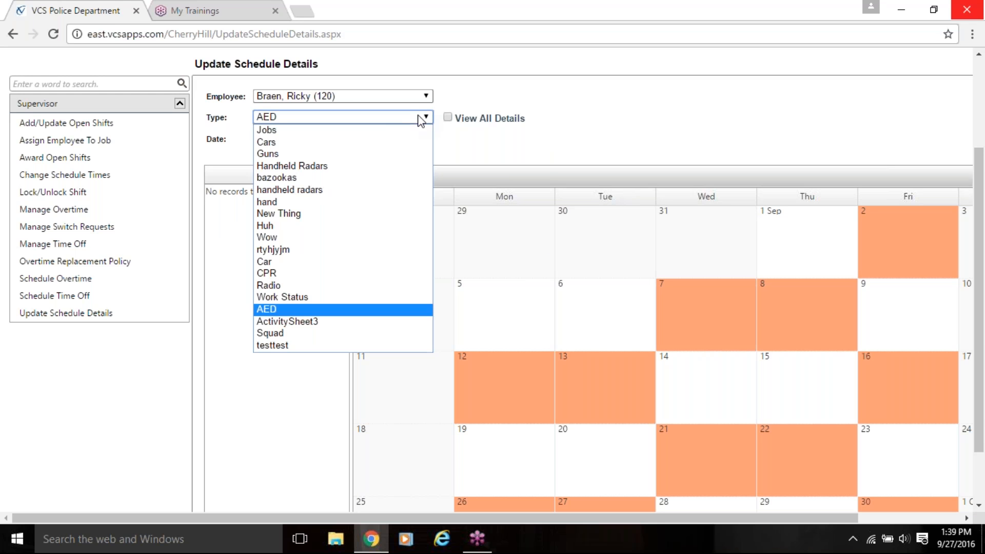
{"action": "left_click", "coordinate": [283, 131]}
{"action": "left_click_drag", "start_coordinate": [234, 193], "coordinate": [706, 301]}
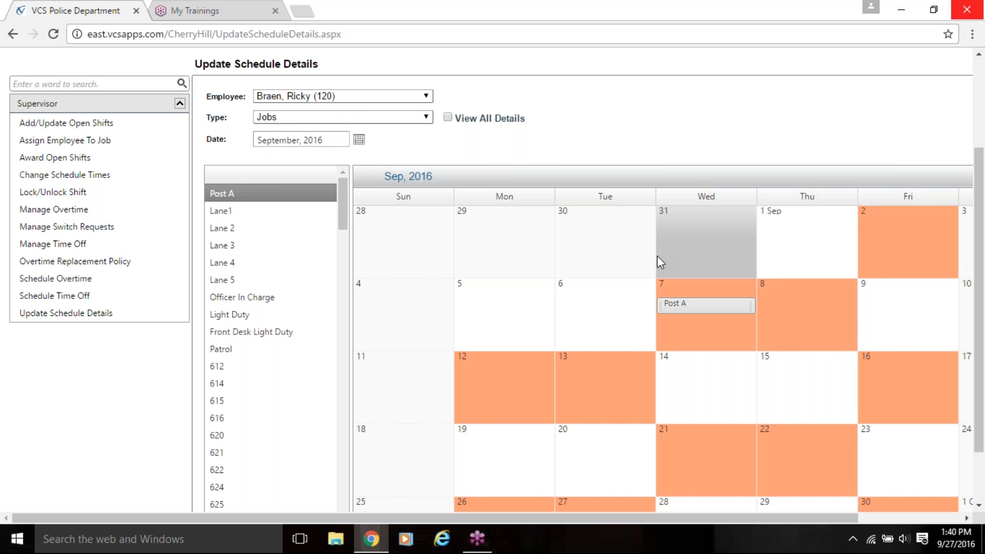
Open the daily schedule for September 7, 2016, and view the SQD 1 sergeant's entry in its single shift
{"action": "scroll", "coordinate": [617, 153], "scroll_direction": "up", "scroll_amount": 3}
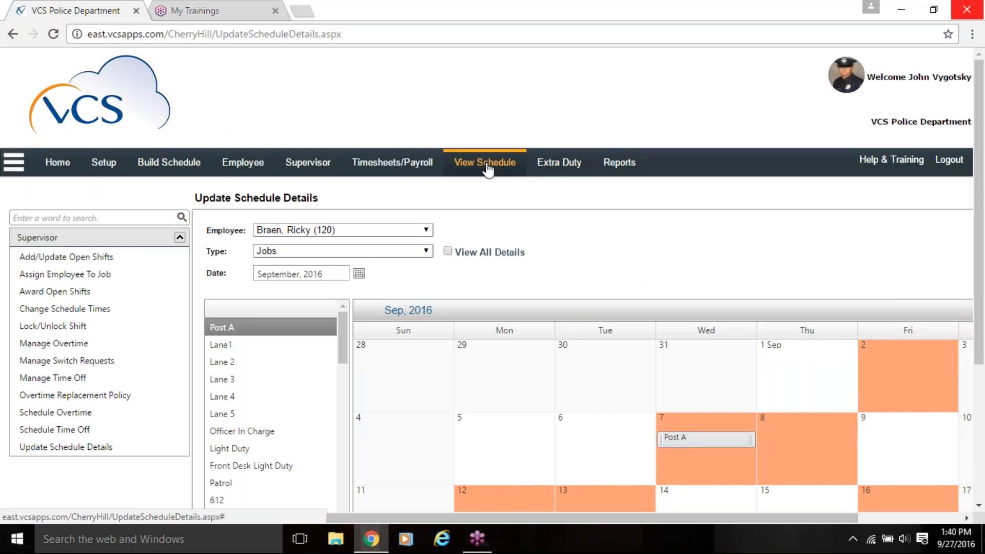
{"action": "mouse_move", "coordinate": [485, 162]}
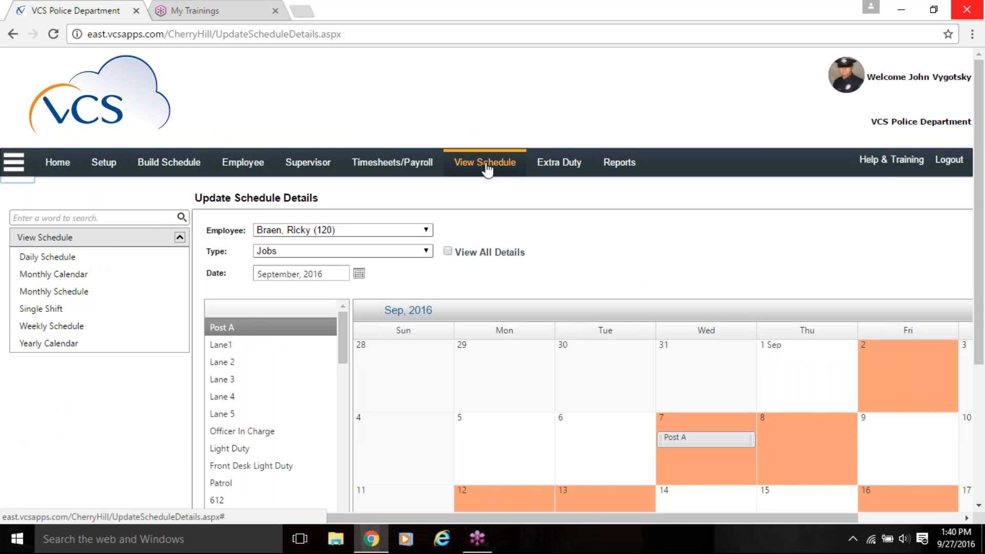
{"action": "left_click", "coordinate": [48, 256]}
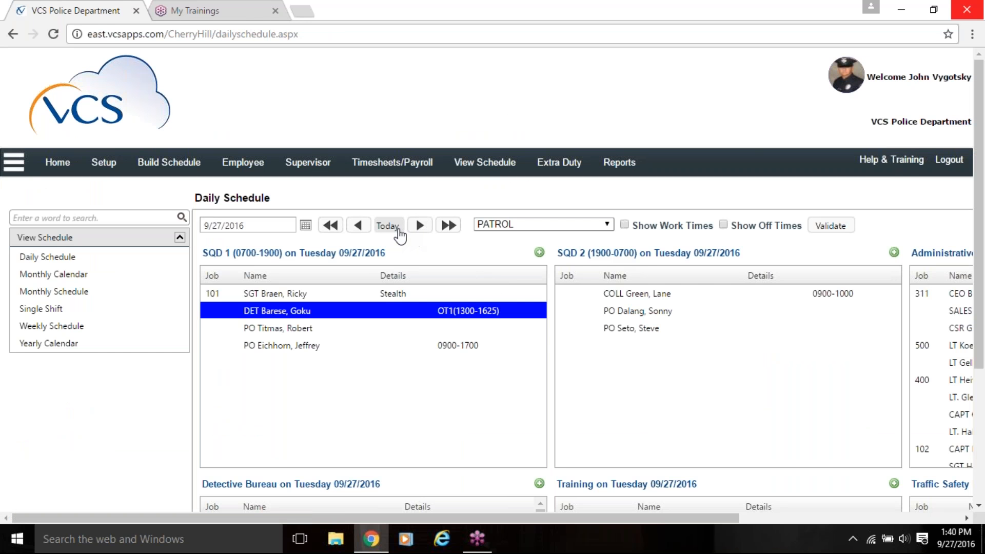
{"action": "left_click", "coordinate": [305, 225]}
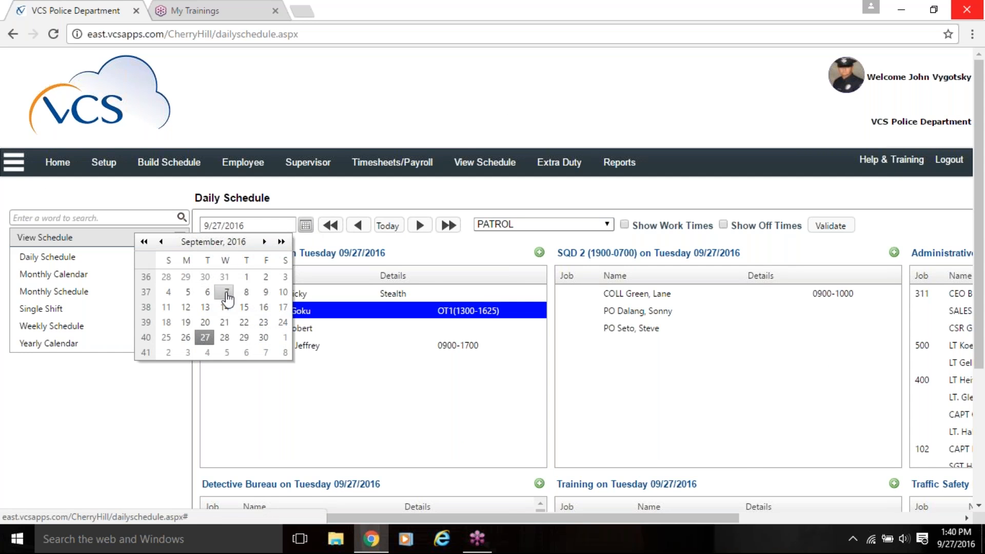
{"action": "left_click", "coordinate": [226, 292]}
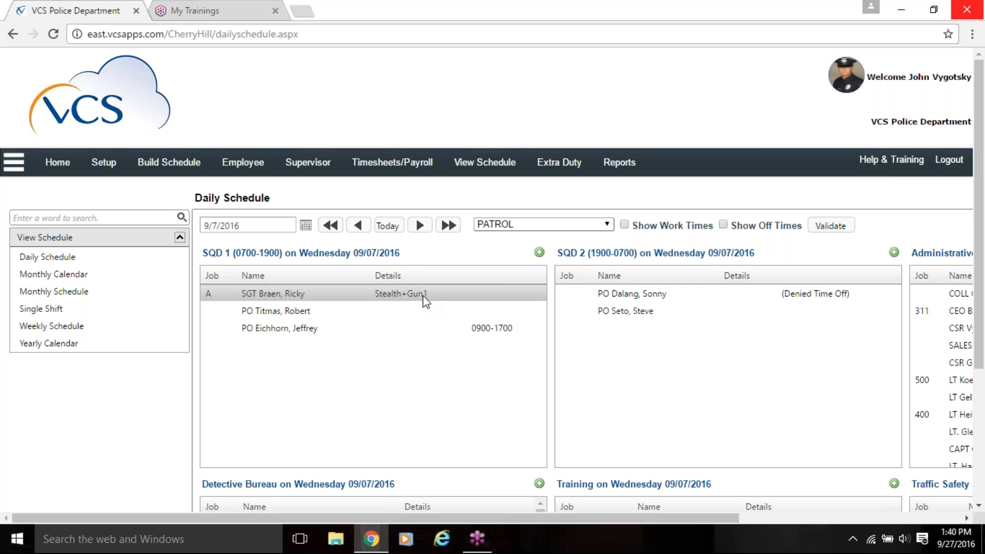
{"action": "left_click", "coordinate": [354, 367]}
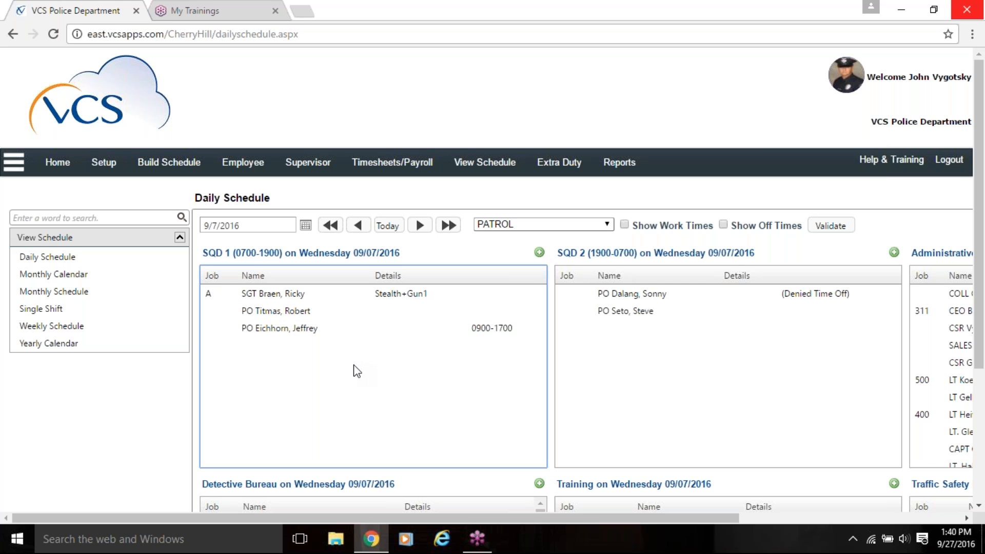
{"action": "left_click", "coordinate": [388, 291]}
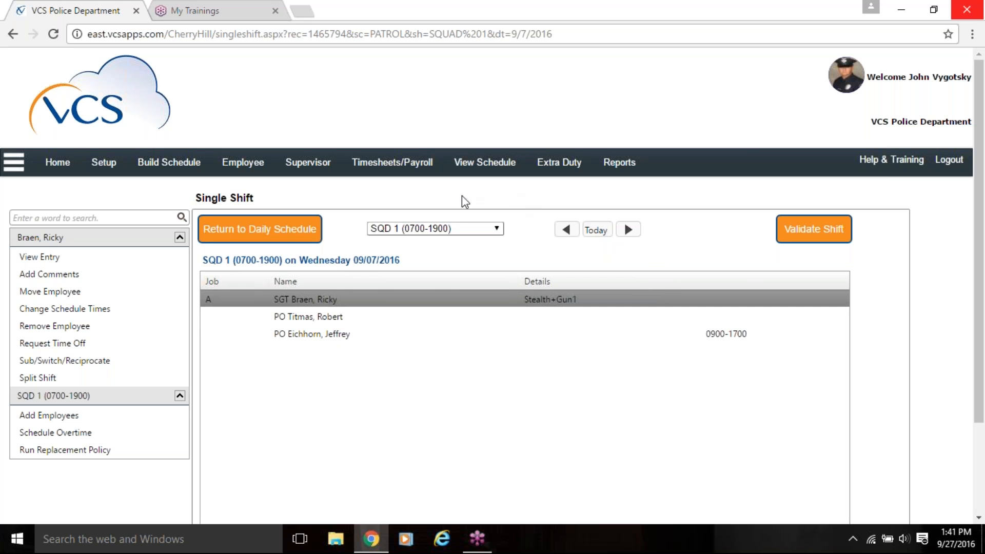
Return to today's daily schedule and open the SQD 2 shift from the first PO listed there
{"action": "left_click", "coordinate": [468, 161]}
{"action": "left_click", "coordinate": [53, 258]}
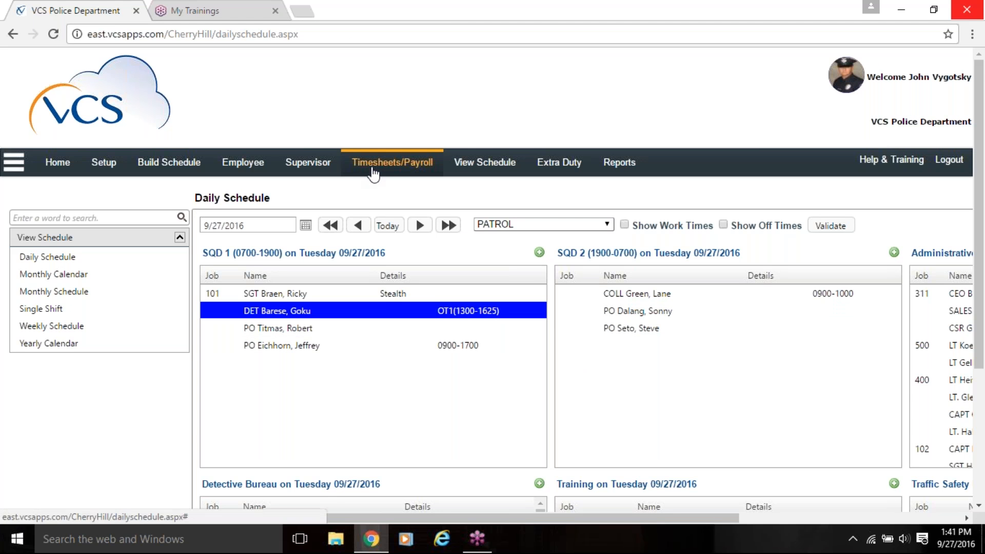
{"action": "left_click", "coordinate": [389, 227]}
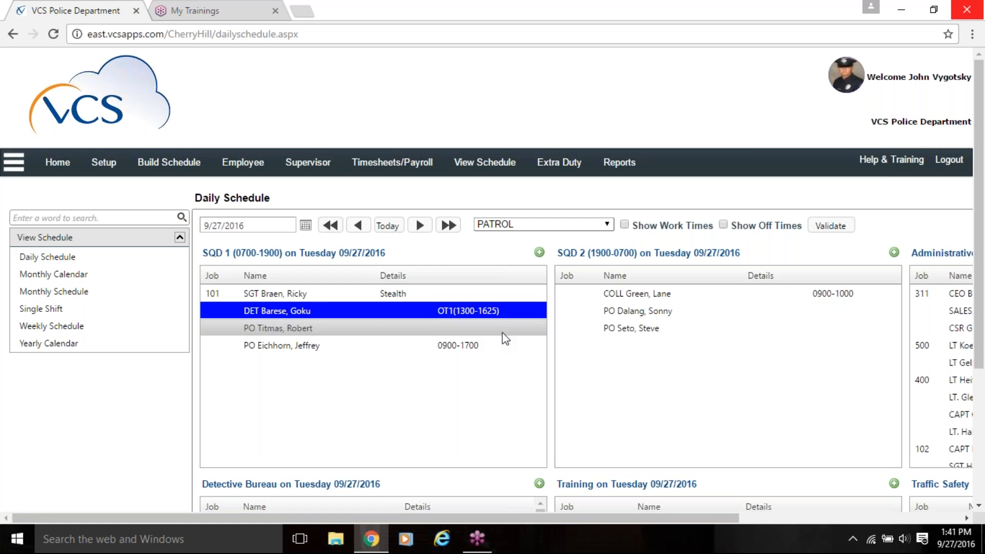
{"action": "double_click", "coordinate": [652, 314]}
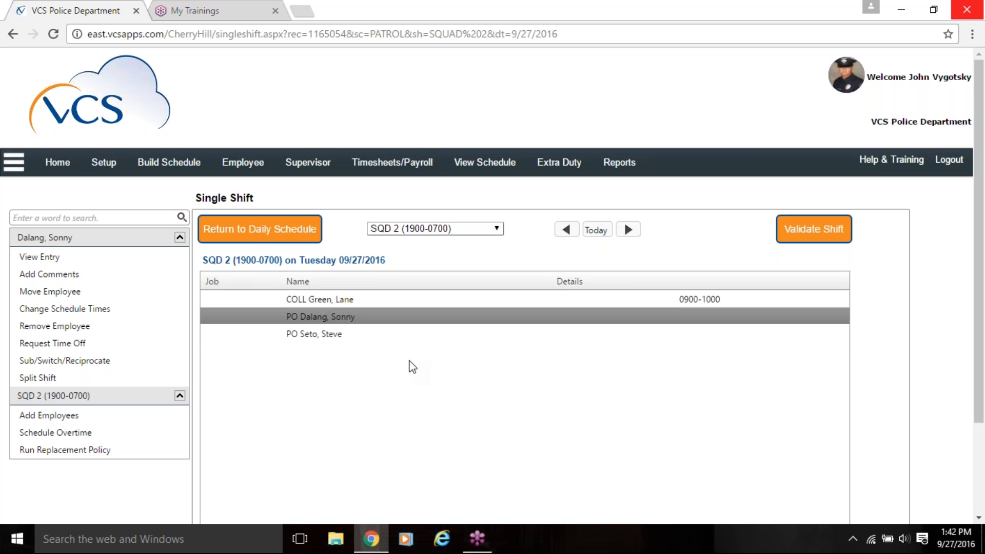
Open the SQD 1 shift for 9/27/2016 and view the detective's overtime entry details, closing them when done
{"action": "left_click", "coordinate": [256, 235]}
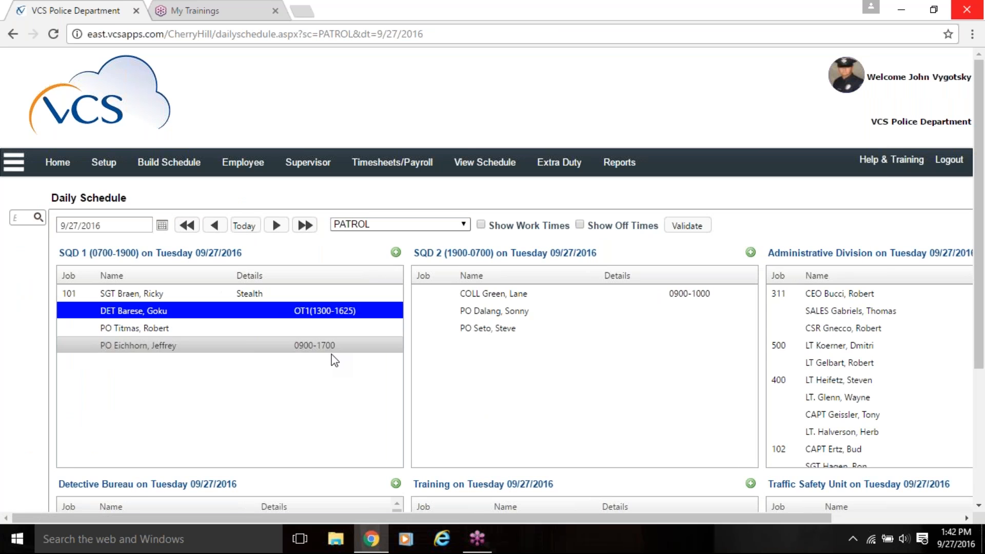
{"action": "left_click", "coordinate": [152, 328]}
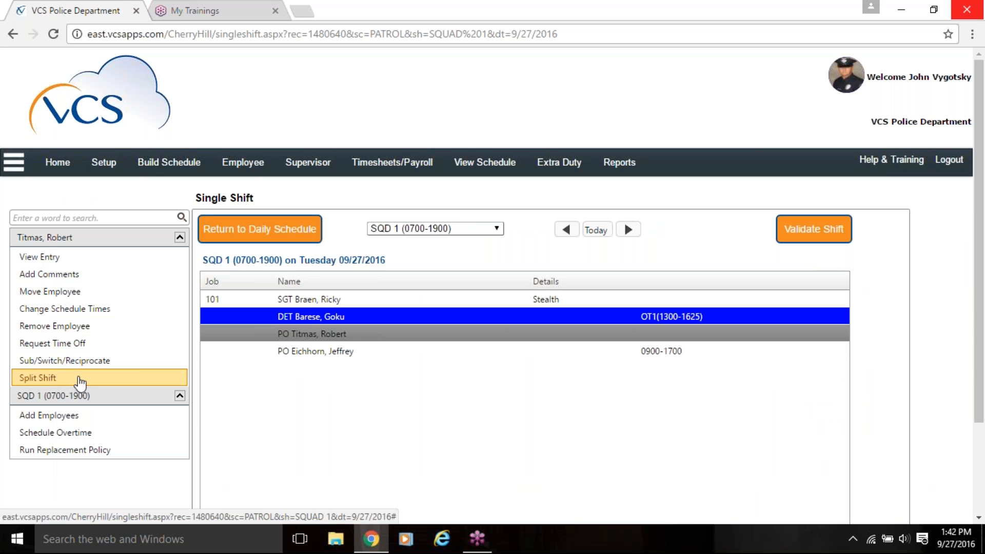
{"action": "left_click", "coordinate": [325, 316]}
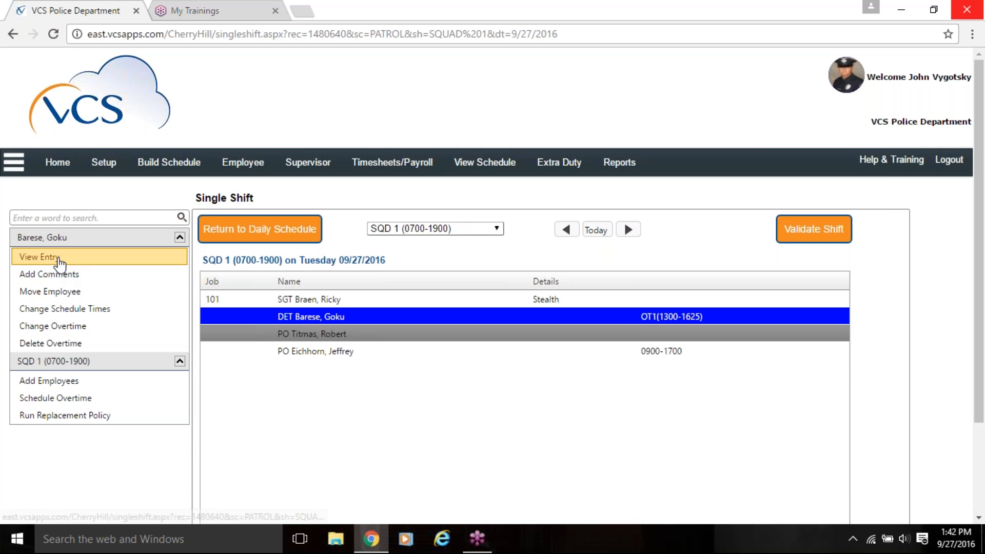
{"action": "left_click", "coordinate": [286, 318]}
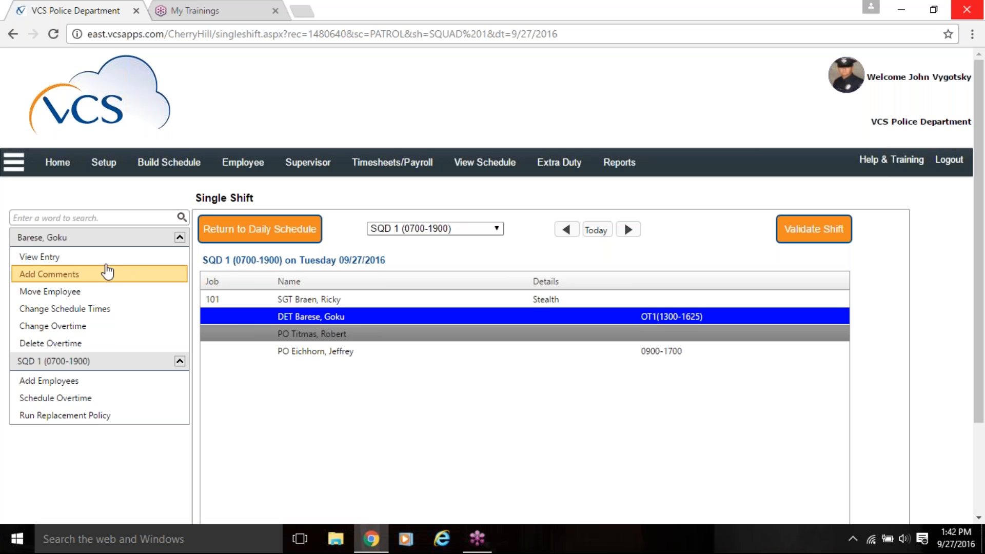
{"action": "left_click", "coordinate": [77, 257]}
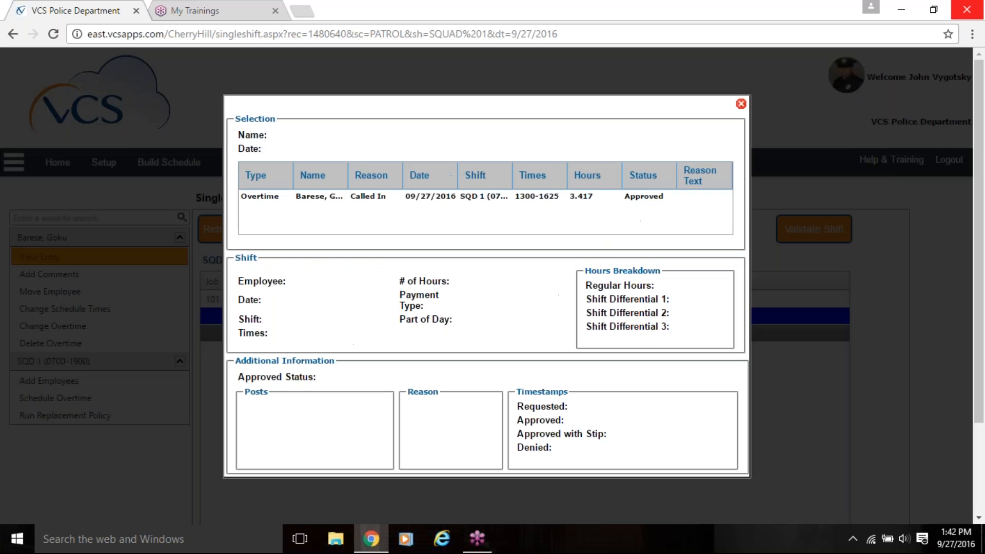
{"action": "left_click", "coordinate": [464, 206]}
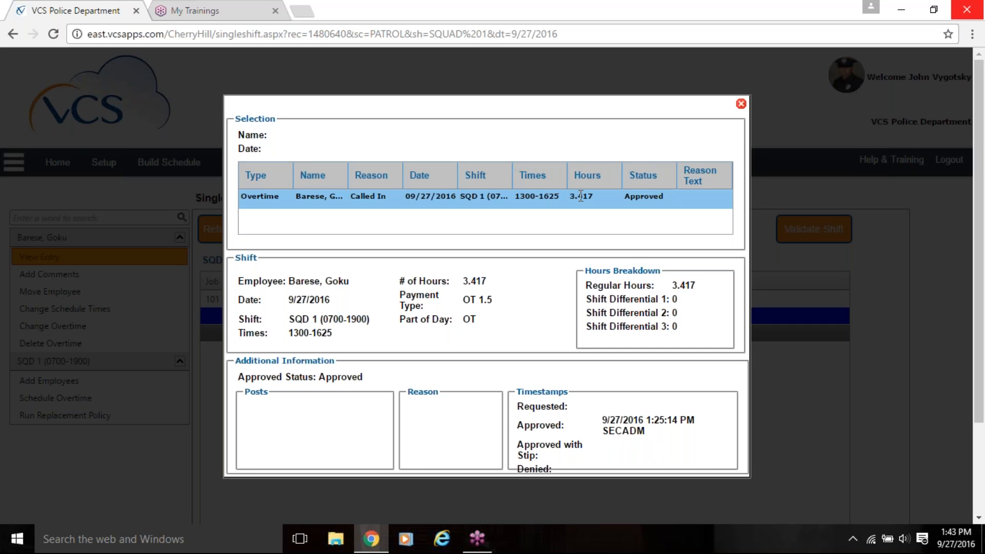
{"action": "left_click", "coordinate": [741, 104]}
{"action": "left_click", "coordinate": [741, 103]}
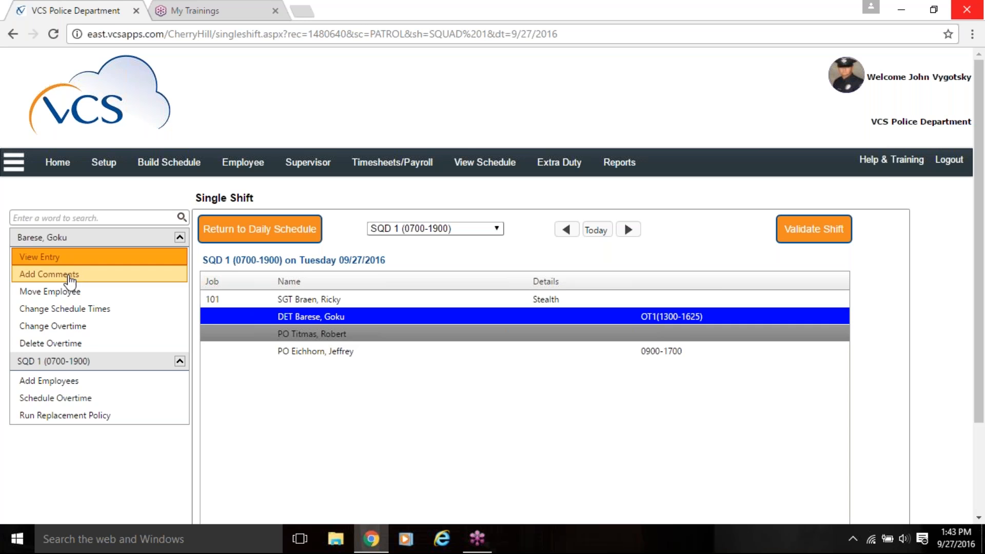
{"action": "left_click", "coordinate": [335, 335]}
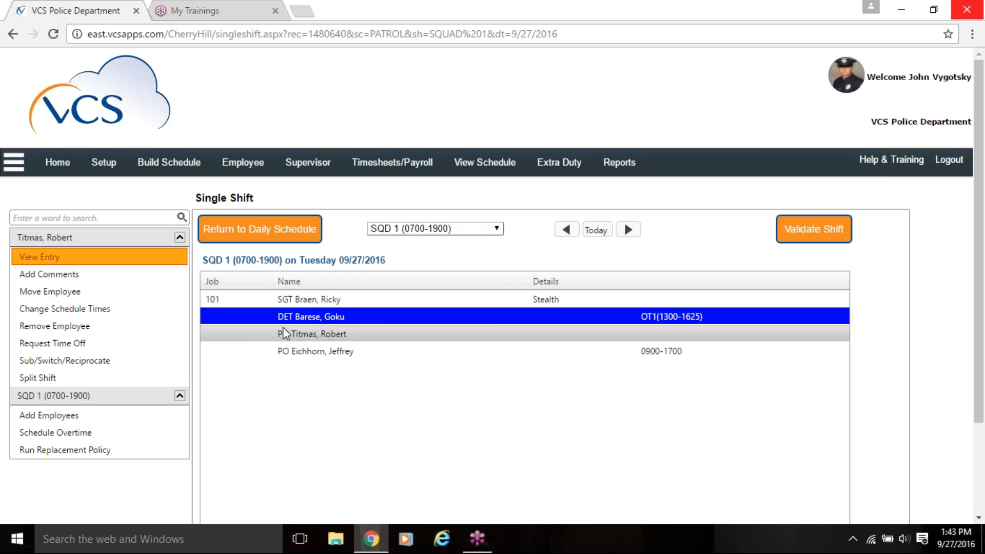
{"action": "left_click", "coordinate": [68, 279]}
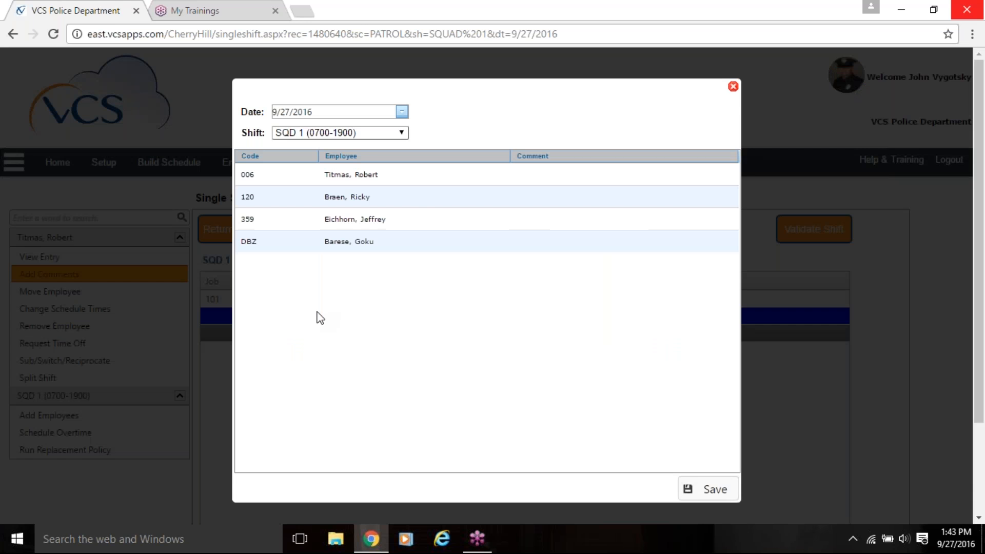
{"action": "left_click", "coordinate": [568, 176]}
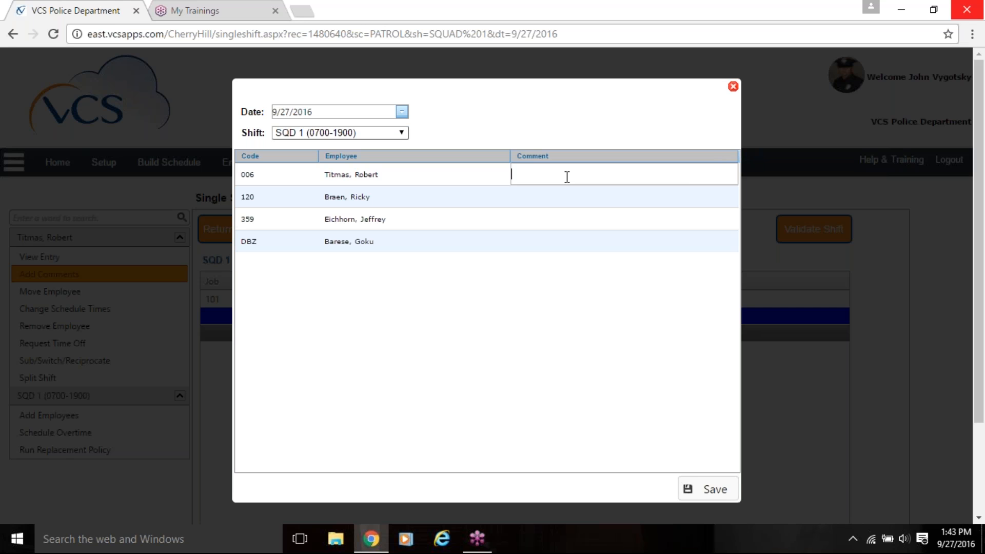
{"action": "type", "text": "See Lt. @1500"}
{"action": "left_click", "coordinate": [695, 489]}
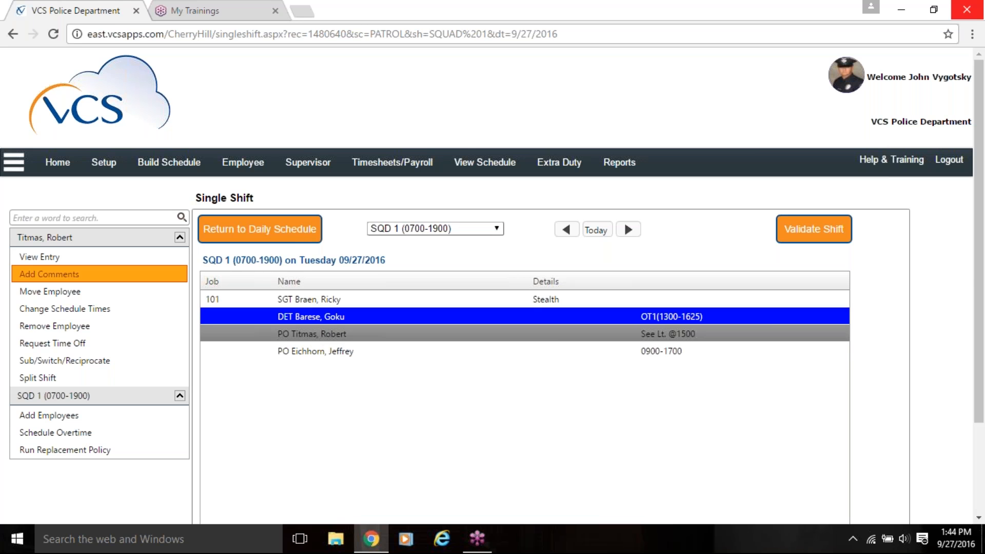
{"action": "left_click", "coordinate": [294, 232]}
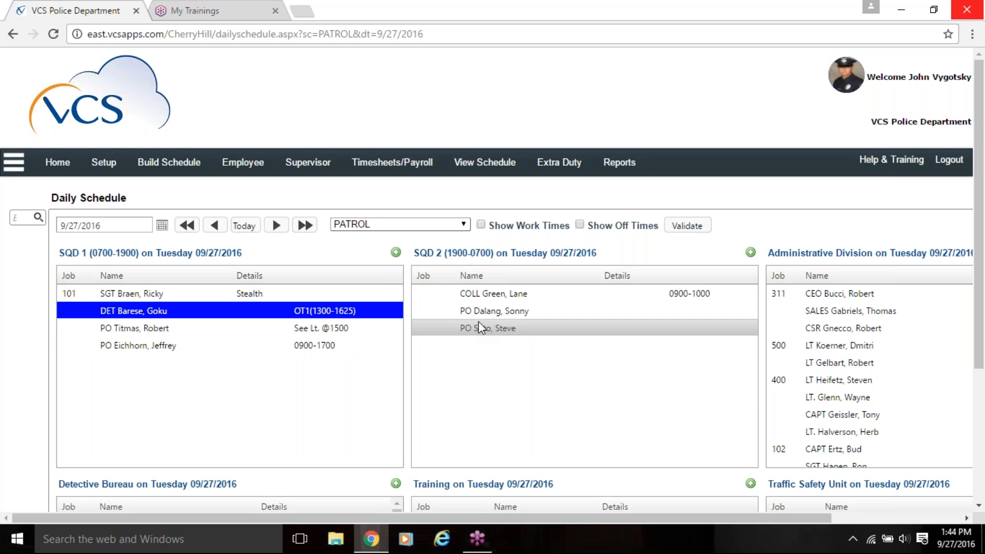
Move the COLL employee from SQD 2 to SQD 1 (0700-1900) on 9/27/2016, and return to the daily schedule
{"action": "left_click", "coordinate": [501, 299]}
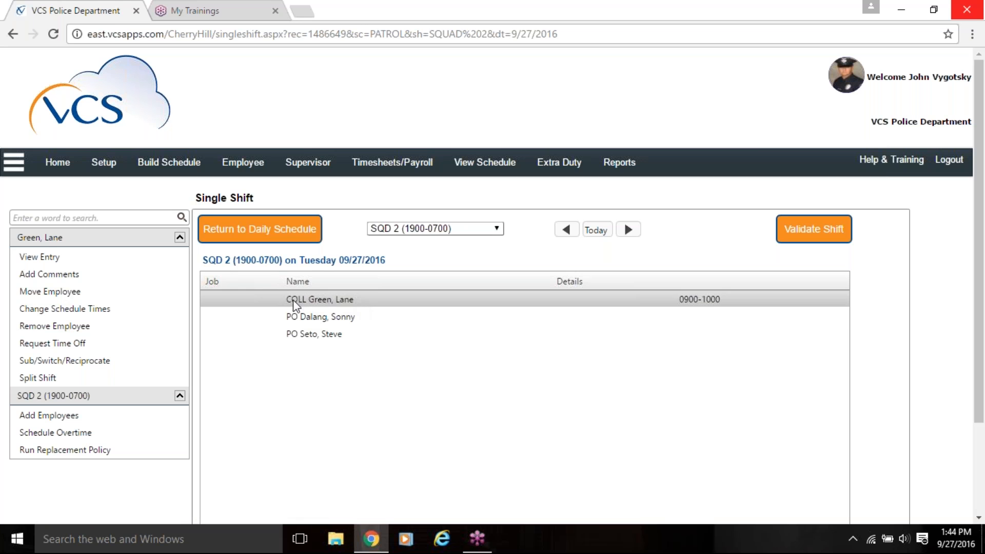
{"action": "left_click", "coordinate": [88, 292]}
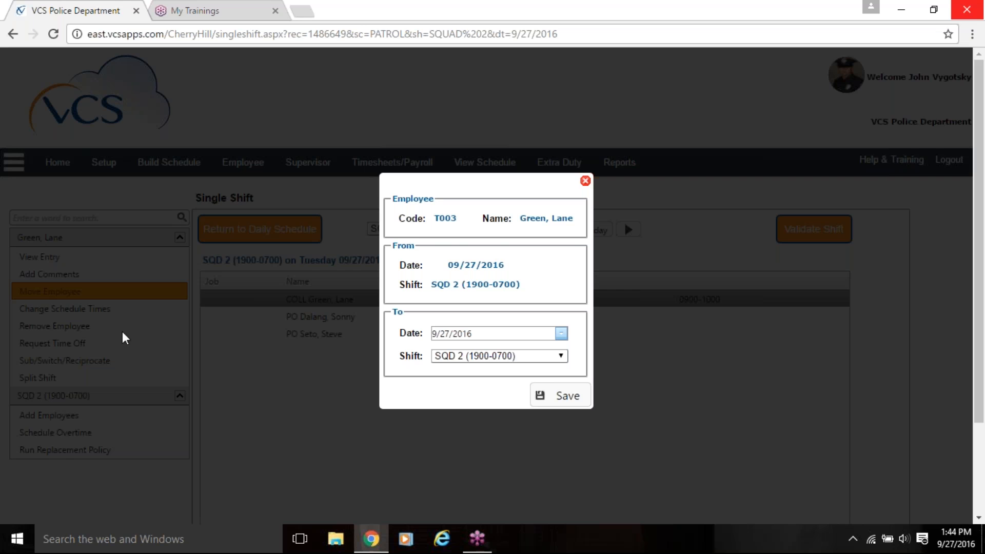
{"action": "left_click", "coordinate": [562, 357]}
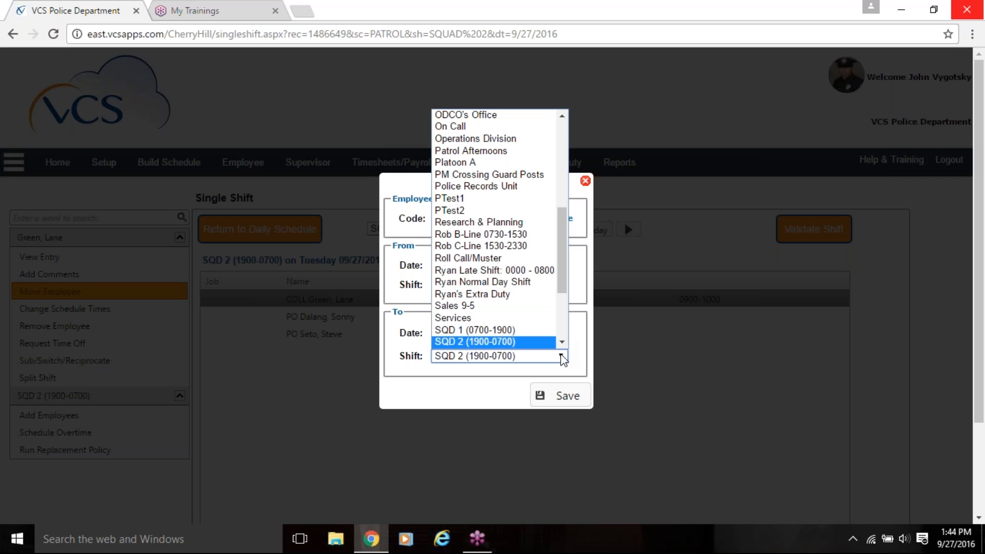
{"action": "left_click", "coordinate": [493, 329]}
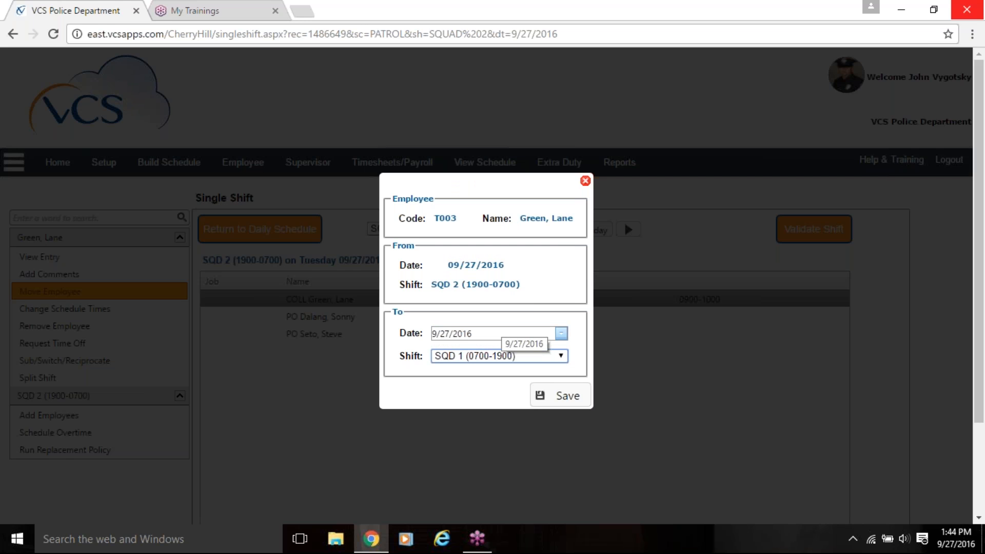
{"action": "left_click", "coordinate": [559, 396]}
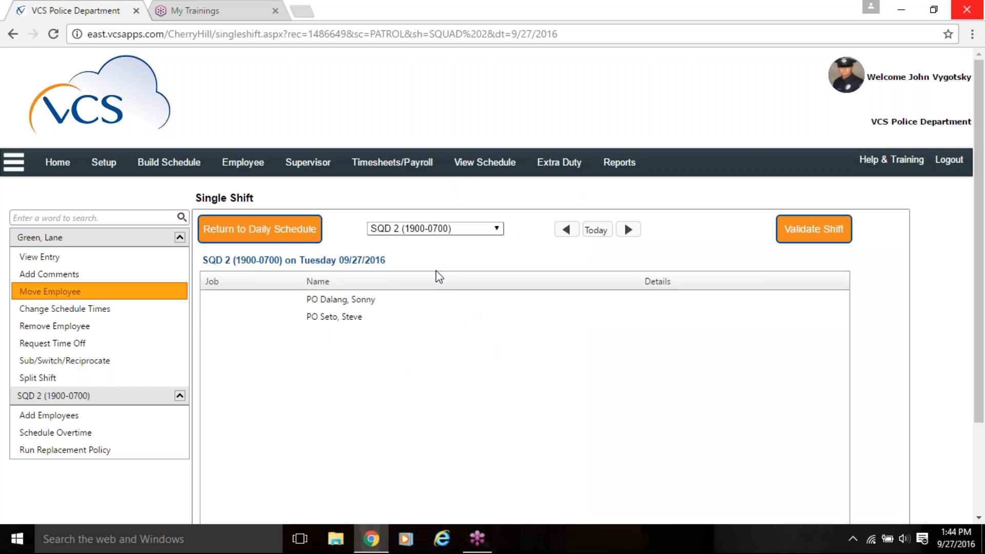
{"action": "left_click", "coordinate": [259, 229]}
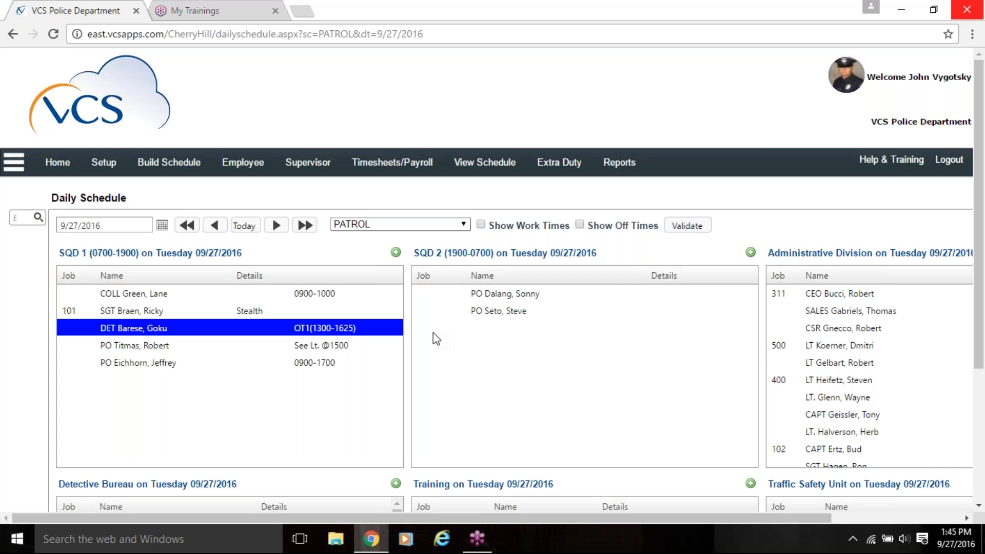
Open the SQD 2 shift and change the first listed PO's schedule times to start at 18:00 and end at 8:00
{"action": "left_click", "coordinate": [497, 308]}
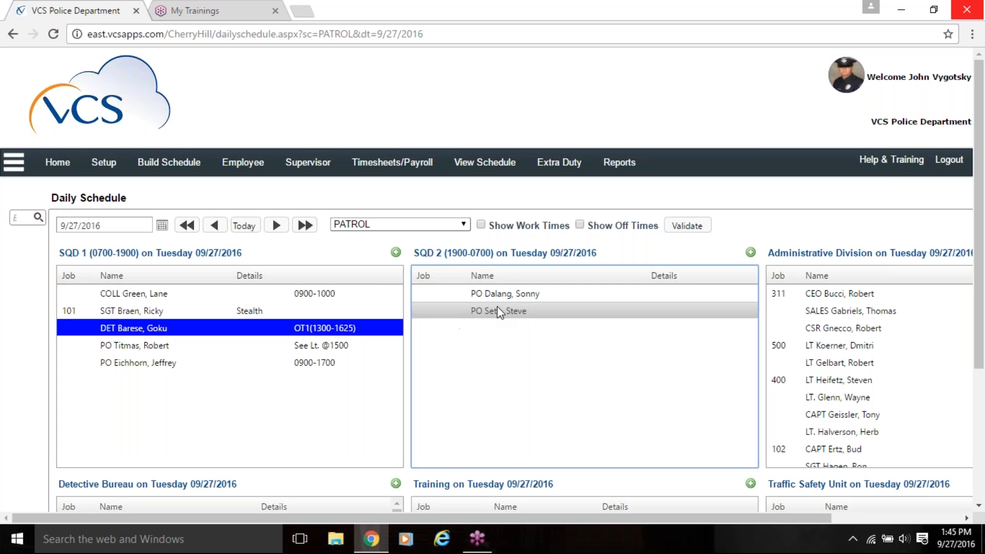
{"action": "left_click", "coordinate": [497, 306]}
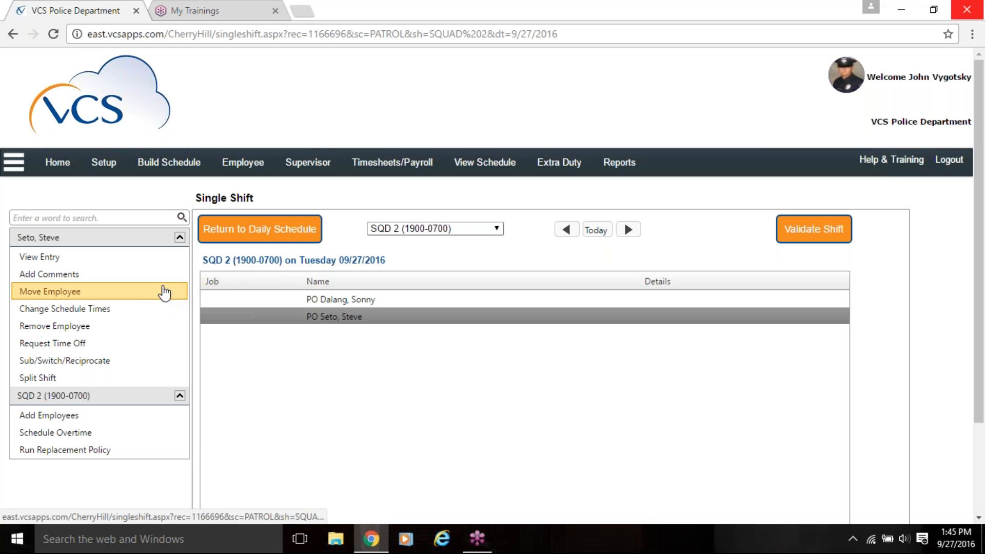
{"action": "left_click", "coordinate": [97, 311]}
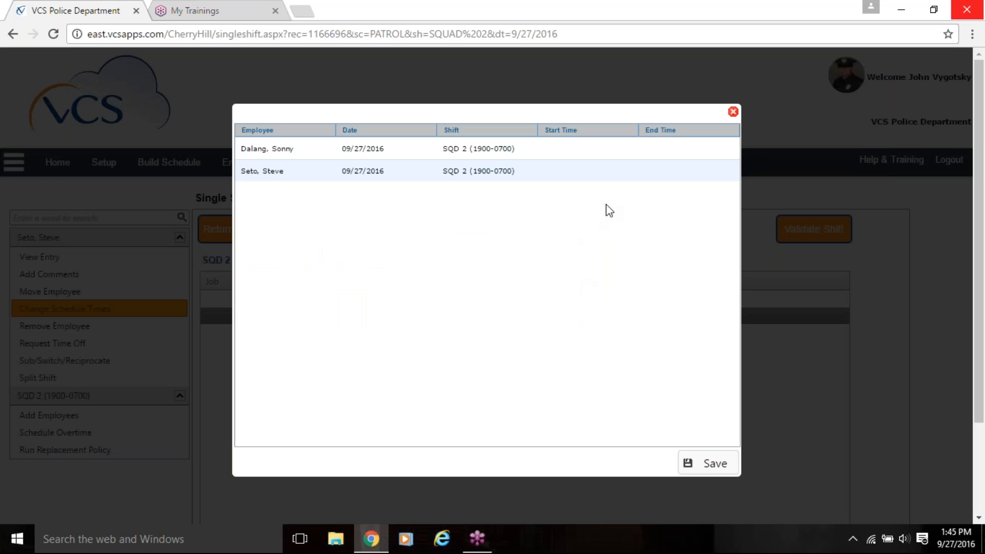
{"action": "left_click", "coordinate": [604, 150]}
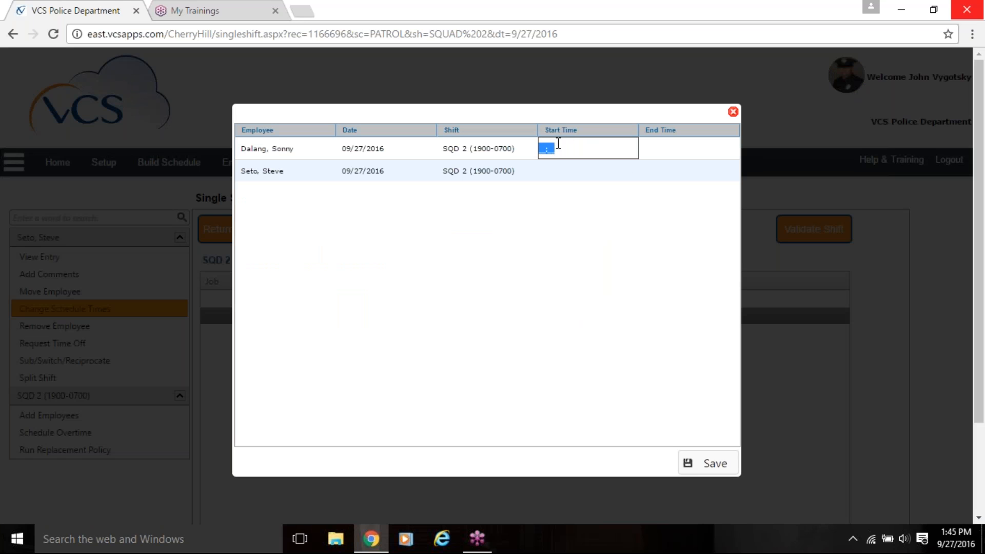
{"action": "type", "text": "1346"}
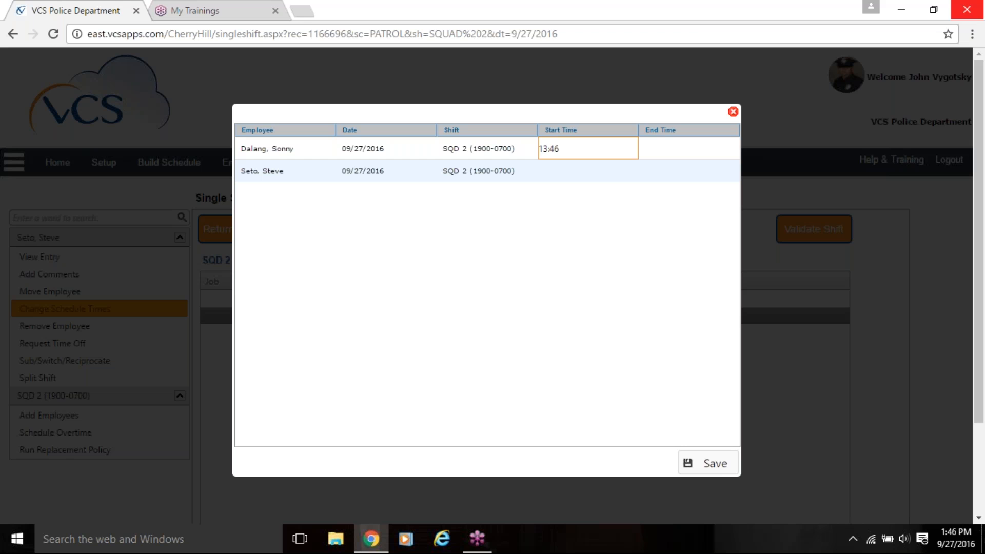
{"action": "key", "text": "Down"}
{"action": "double_click", "coordinate": [546, 149]}
{"action": "type", "text": "18:00"}
{"action": "left_click", "coordinate": [649, 150]}
{"action": "type", "text": "8:"}
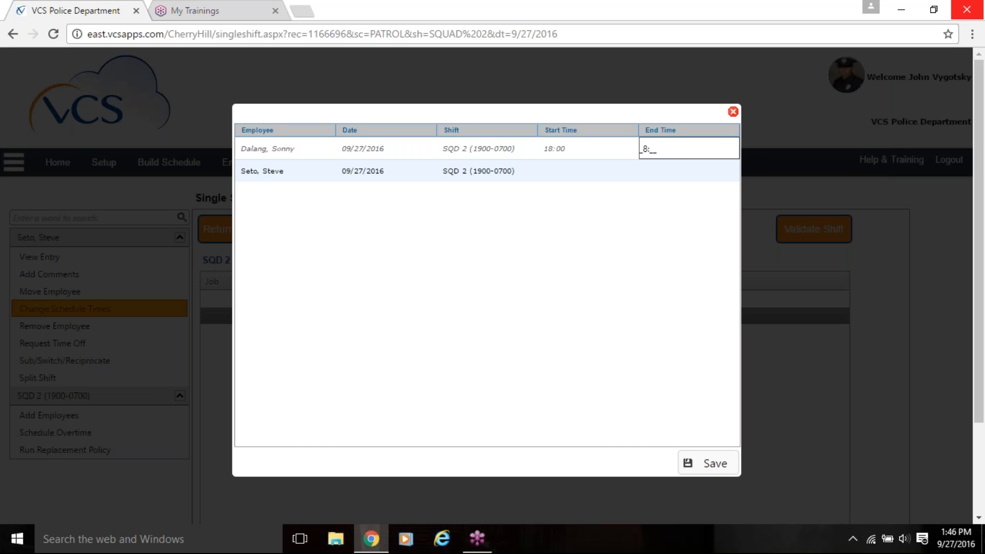
{"action": "type", "text": "00"}
{"action": "left_click", "coordinate": [688, 458]}
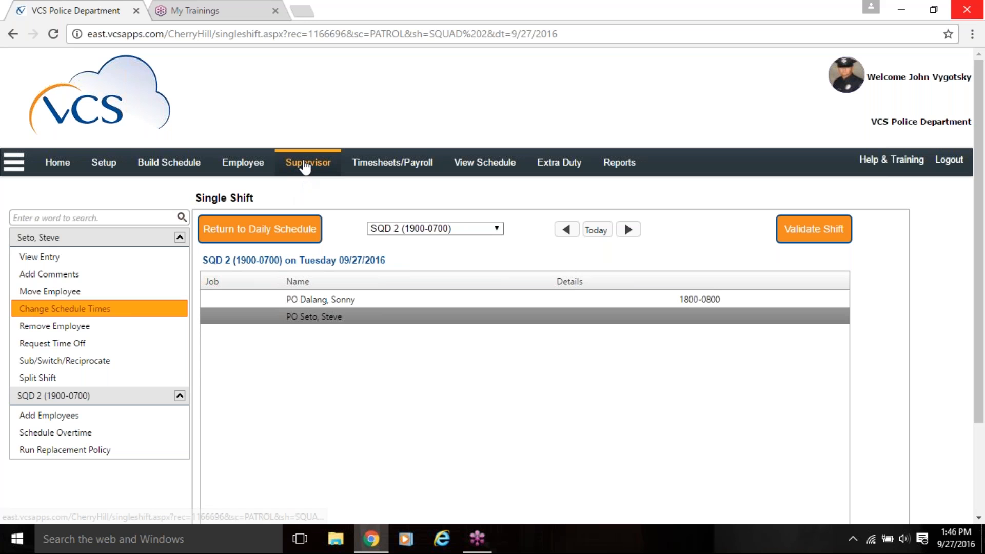
Open the supervisor's Change Schedule Times form and set its date range to This Week
{"action": "mouse_move", "coordinate": [305, 172]}
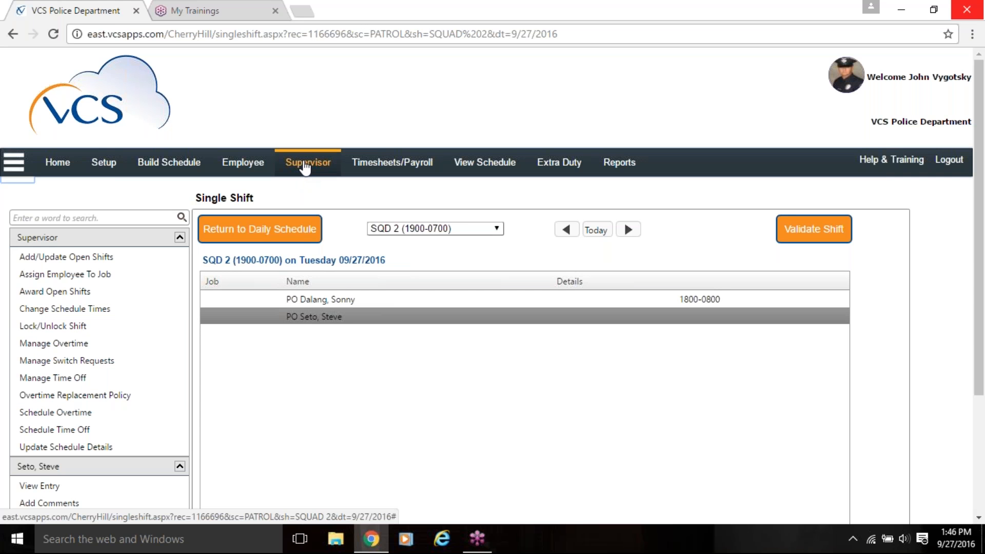
{"action": "left_click", "coordinate": [54, 309]}
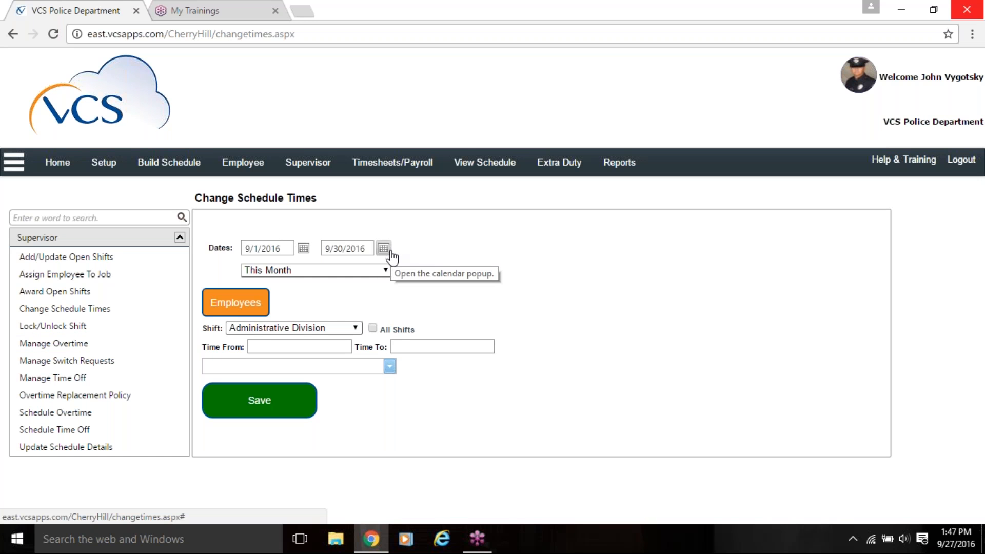
{"action": "left_click", "coordinate": [385, 270]}
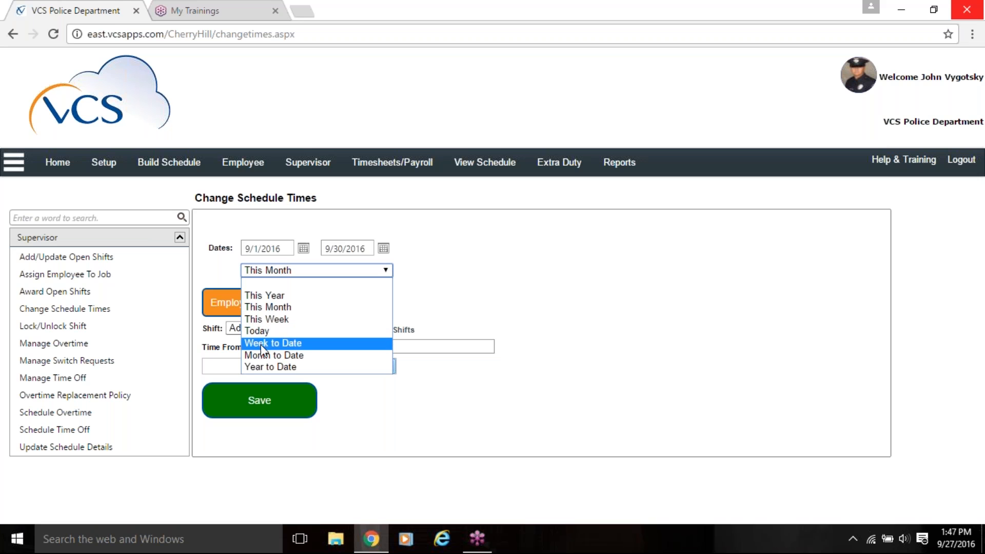
{"action": "left_click", "coordinate": [285, 319]}
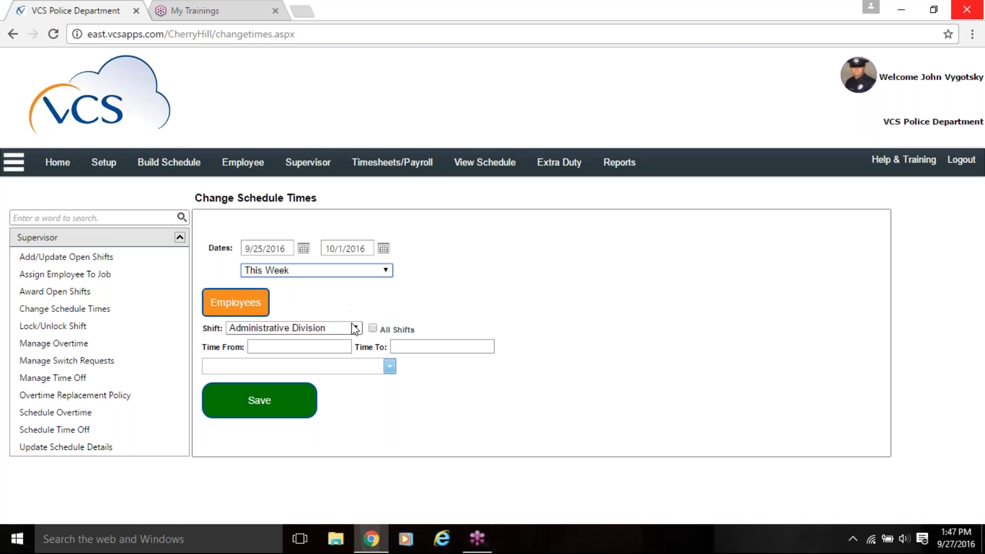
Select the CAPT. employee in group C for the schedule time change
{"action": "left_click", "coordinate": [254, 308]}
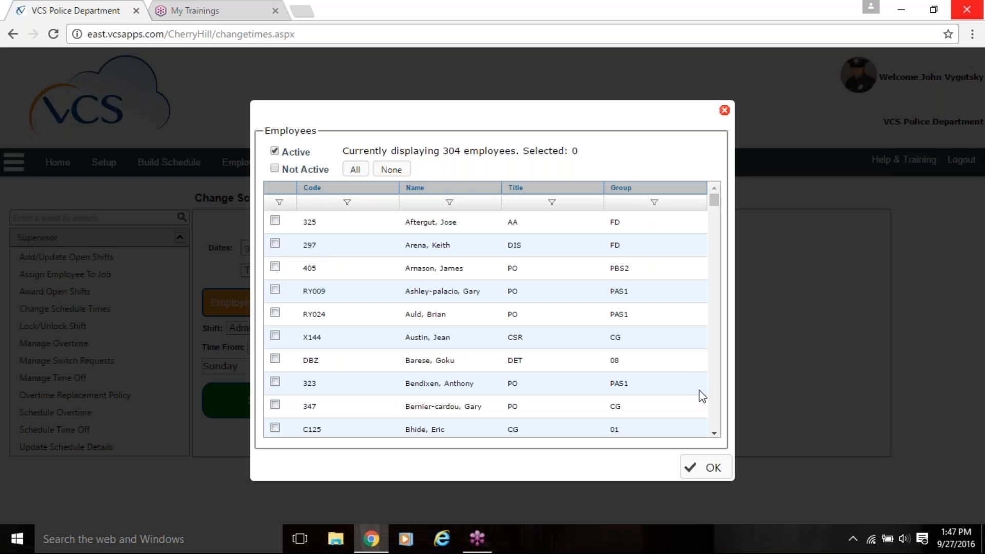
{"action": "scroll", "coordinate": [714, 409], "scroll_direction": "down", "scroll_amount": 2}
{"action": "scroll", "coordinate": [713, 410], "scroll_direction": "down", "scroll_amount": 1}
{"action": "left_click", "coordinate": [276, 354]}
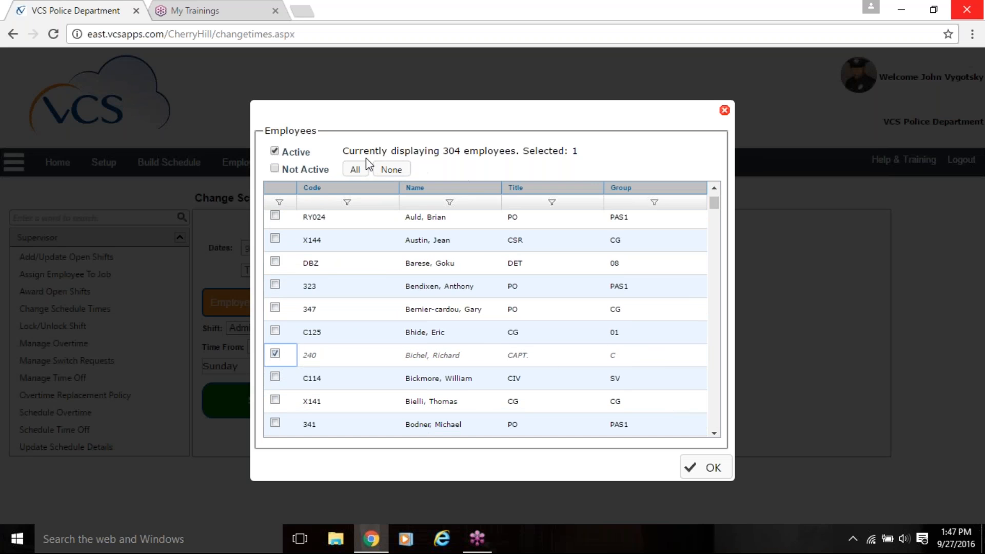
{"action": "left_click", "coordinate": [714, 469]}
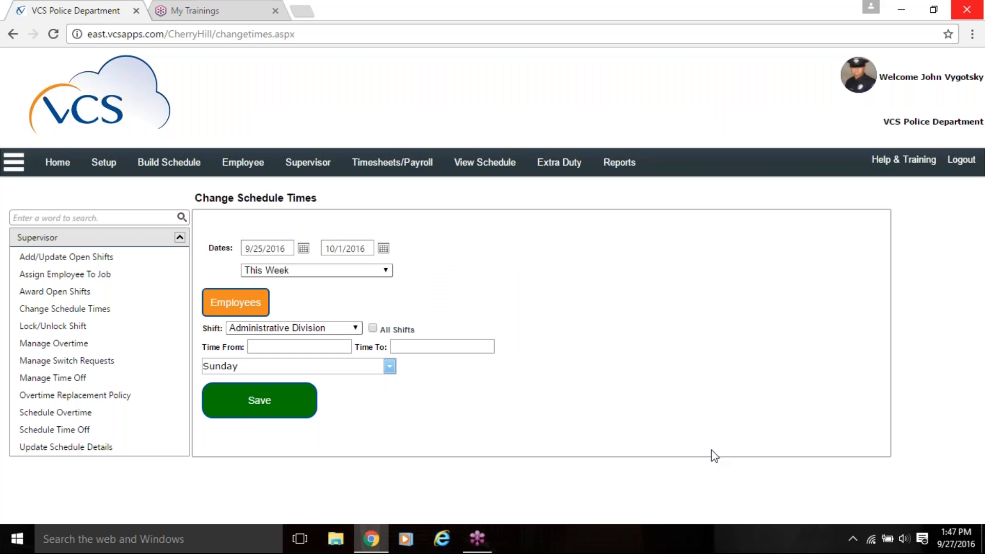
{"action": "left_click", "coordinate": [286, 347]}
{"action": "left_click", "coordinate": [434, 347]}
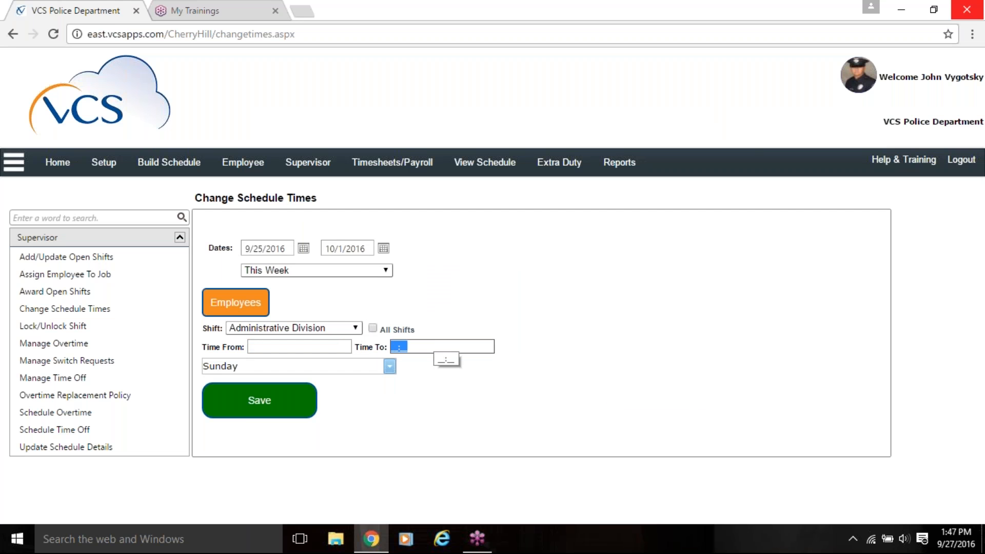
{"action": "left_click", "coordinate": [355, 329]}
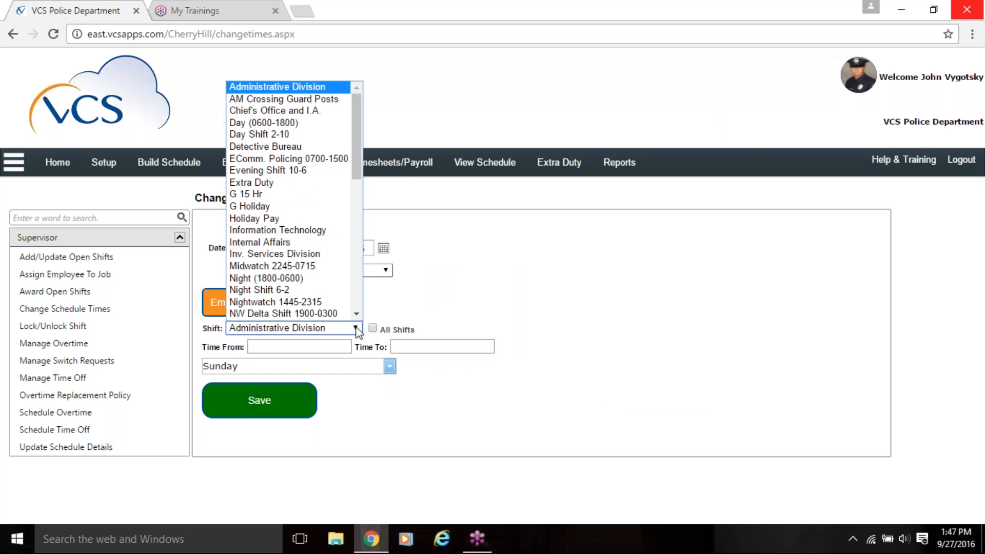
{"action": "left_click", "coordinate": [355, 329]}
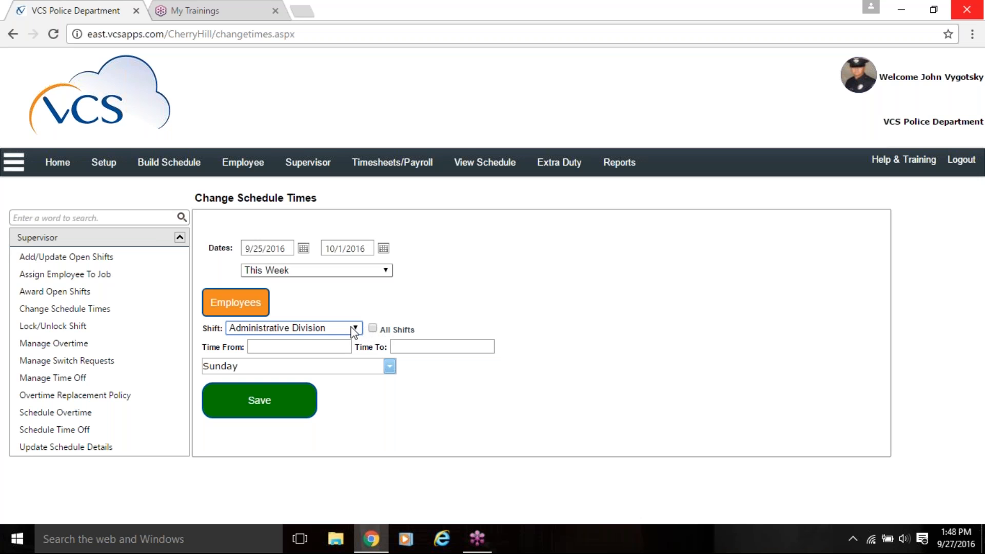
{"action": "left_click", "coordinate": [328, 346]}
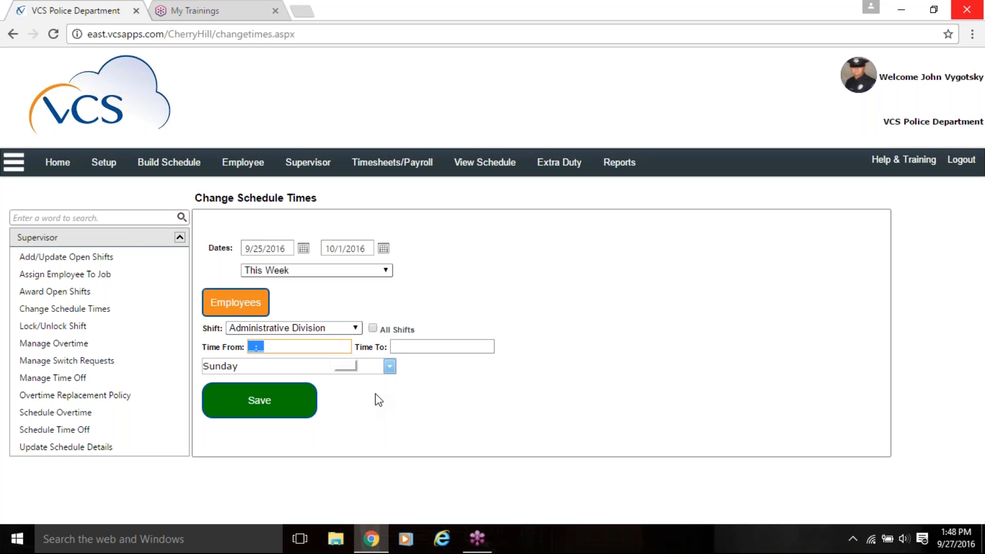
Select every day from Sunday through Saturday for the schedule time change
{"action": "left_click", "coordinate": [389, 366]}
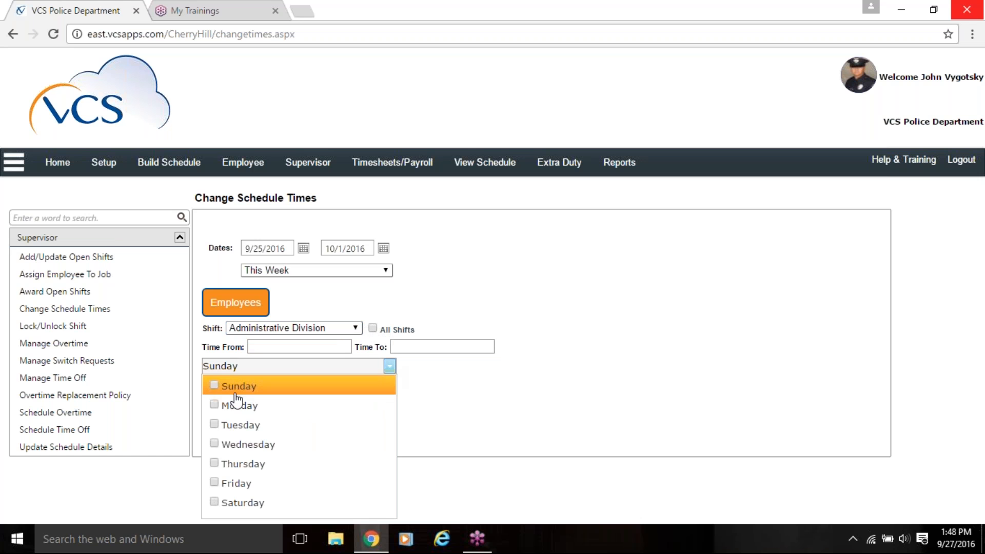
{"action": "left_click", "coordinate": [214, 385]}
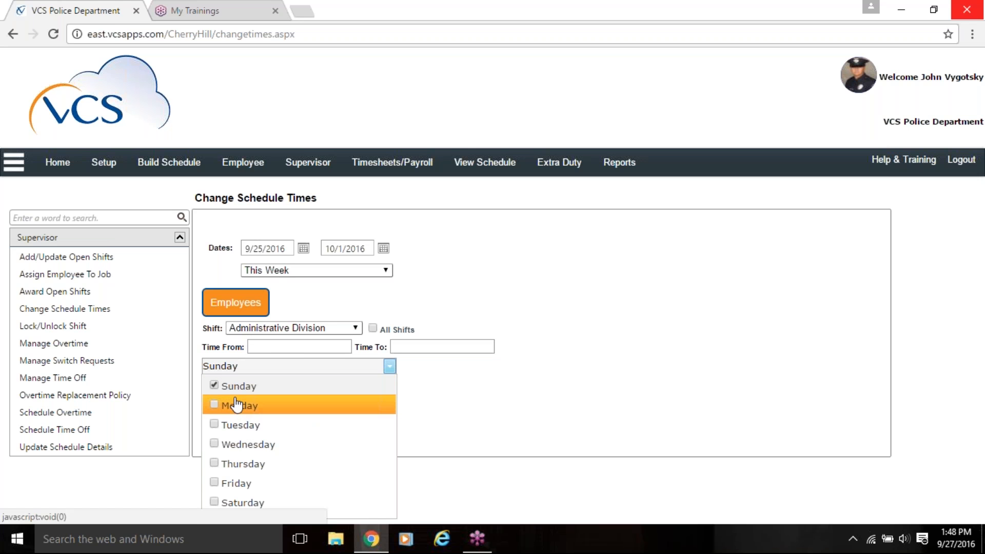
{"action": "left_click", "coordinate": [214, 405]}
{"action": "left_click", "coordinate": [214, 424]}
{"action": "left_click", "coordinate": [214, 444]}
{"action": "left_click", "coordinate": [214, 463]}
{"action": "left_click", "coordinate": [214, 482]}
{"action": "left_click", "coordinate": [214, 502]}
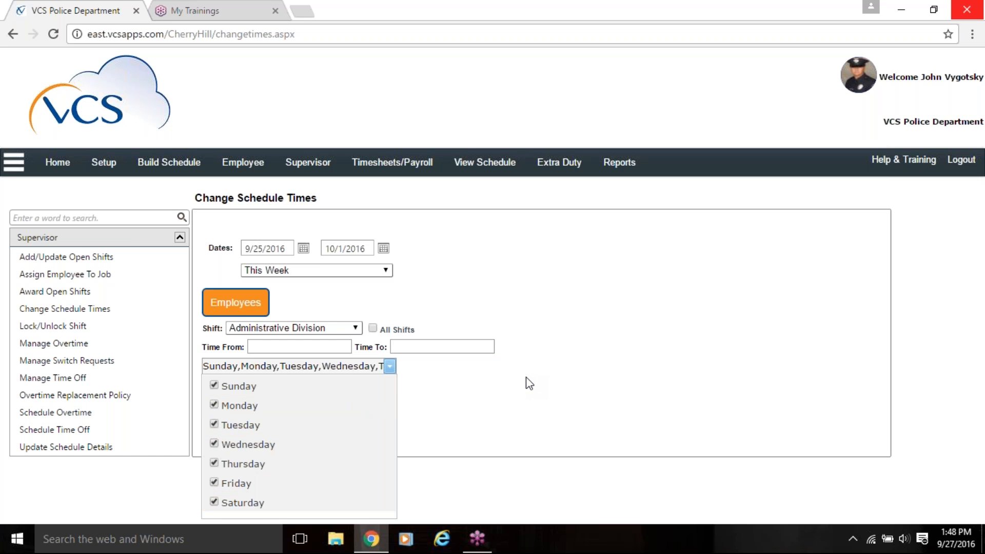
Leave the schedule time change without saving and open the daily schedule
{"action": "left_click", "coordinate": [334, 347]}
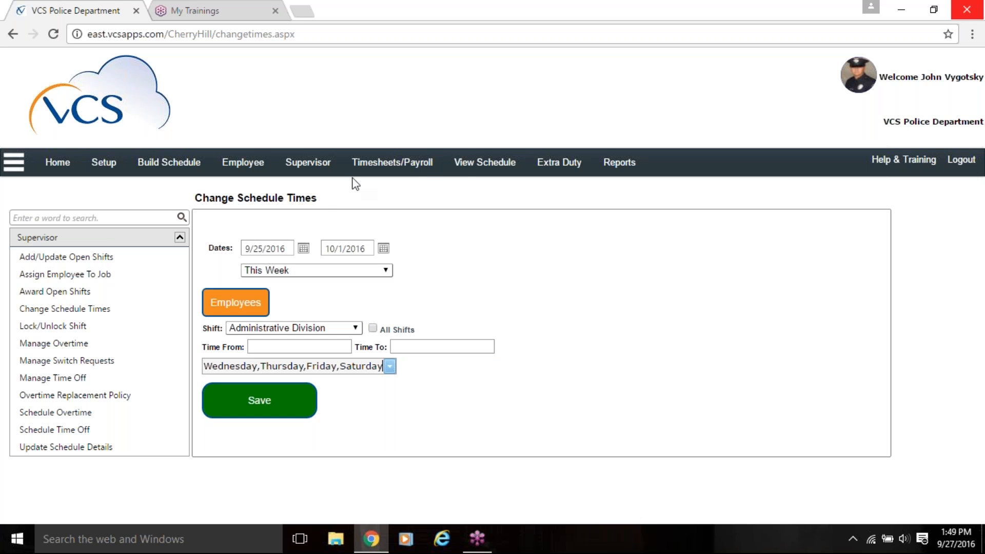
{"action": "left_click", "coordinate": [468, 172]}
{"action": "left_click", "coordinate": [49, 257]}
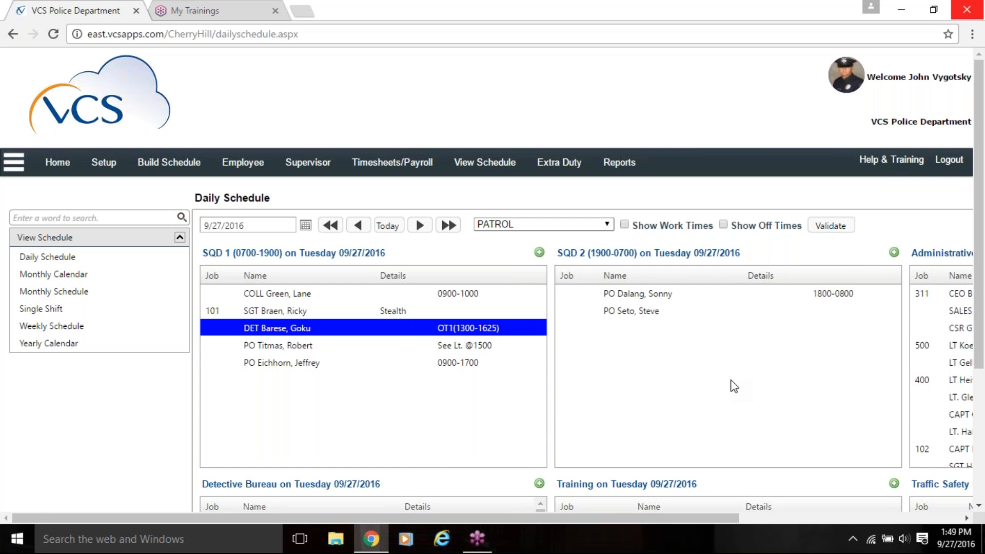
Start a new Schedule Time Off entry for the sergeant in SQD 1
{"action": "left_click", "coordinate": [243, 163]}
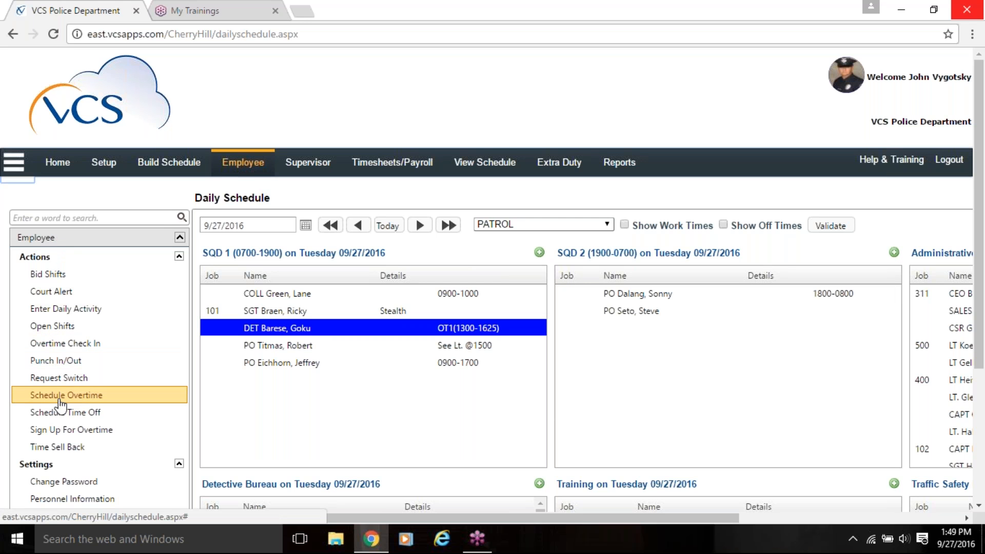
{"action": "left_click", "coordinate": [37, 414]}
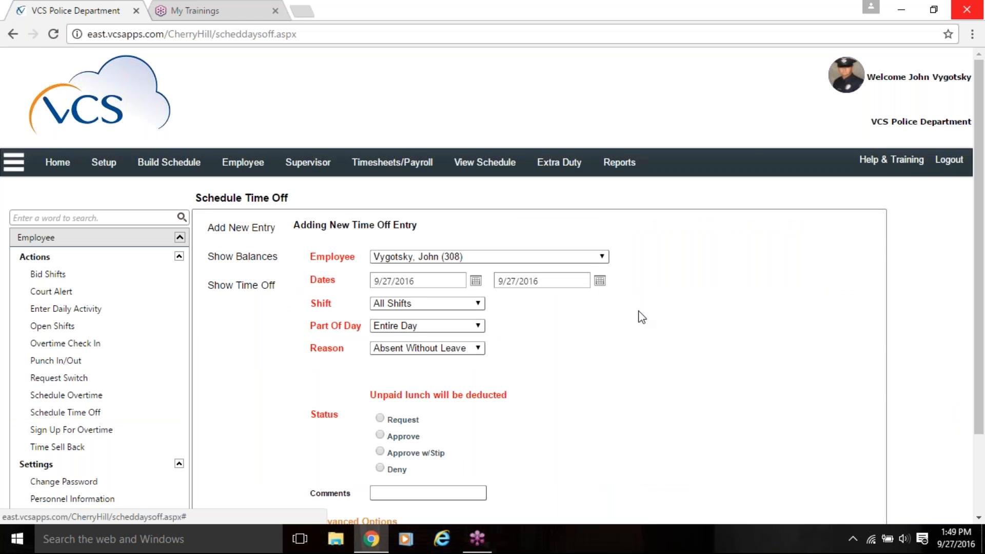
{"action": "left_click", "coordinate": [602, 258]}
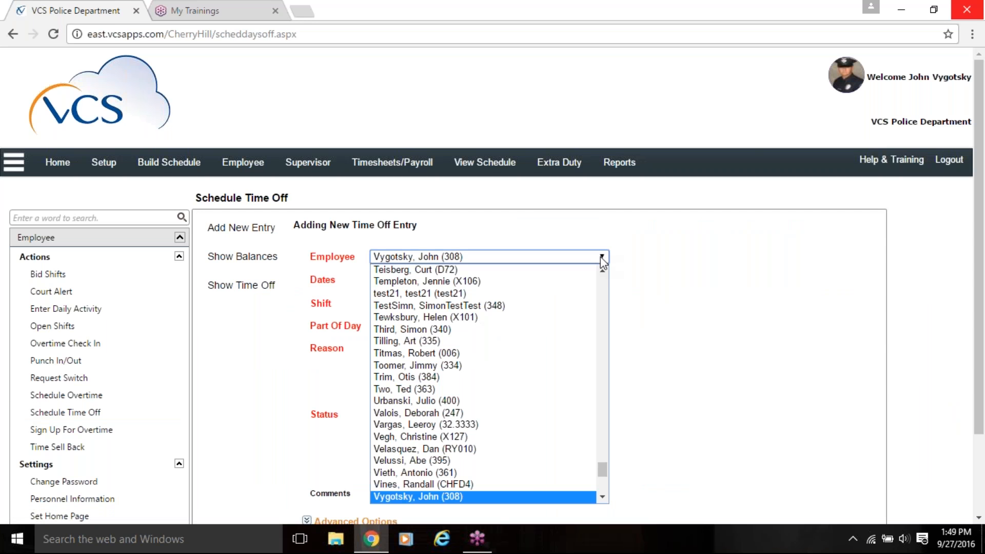
{"action": "scroll", "coordinate": [604, 296], "scroll_direction": "up", "scroll_amount": 15}
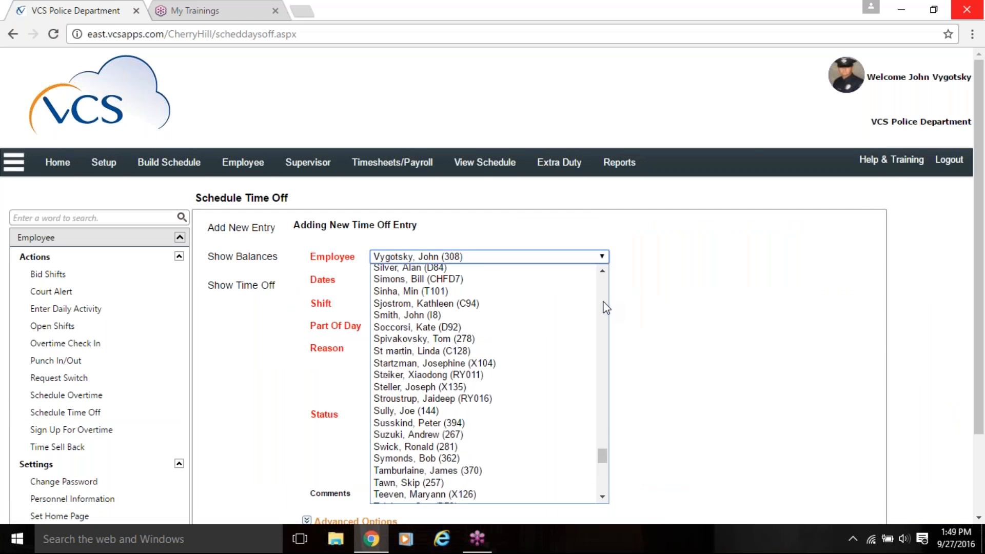
{"action": "scroll", "coordinate": [604, 300], "scroll_direction": "up", "scroll_amount": 10}
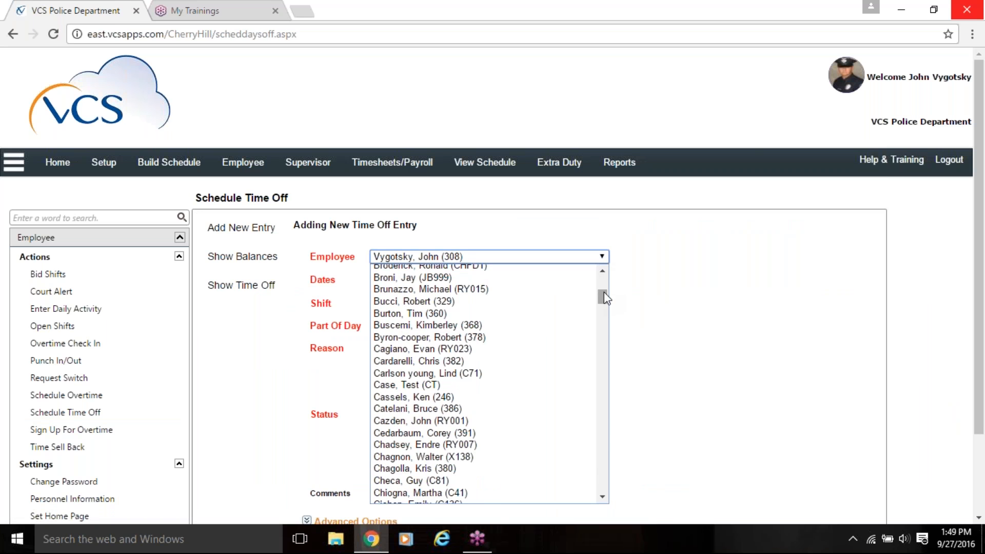
{"action": "left_click", "coordinate": [603, 272]}
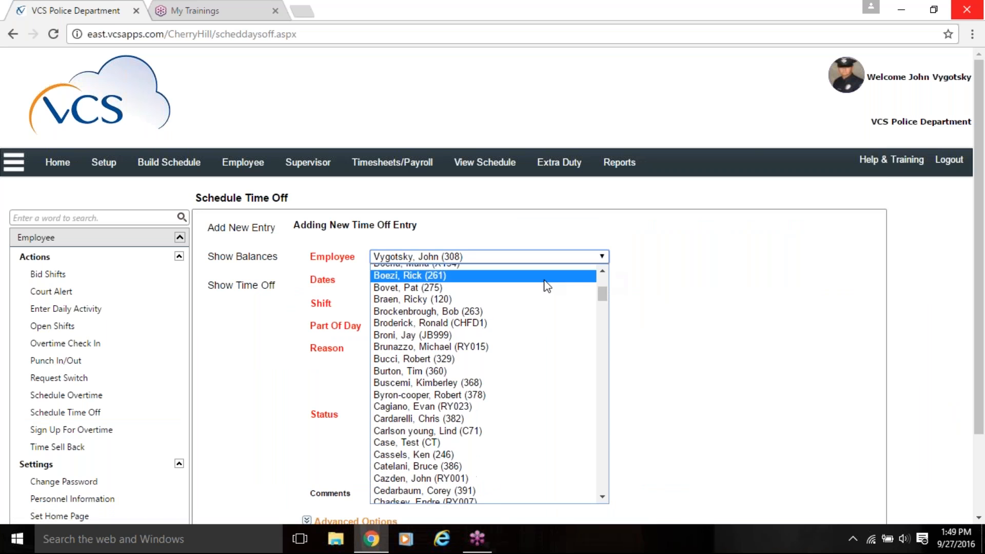
{"action": "left_click", "coordinate": [444, 301]}
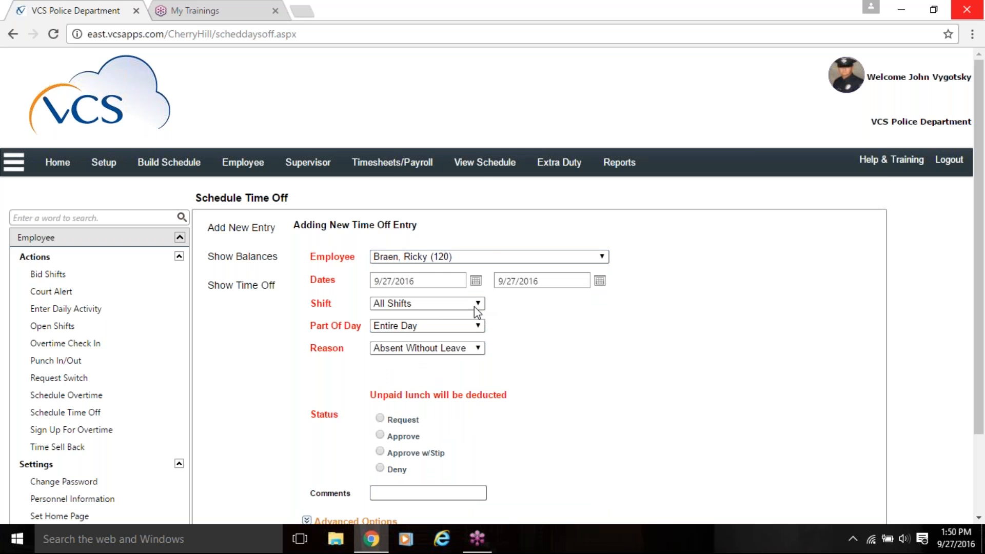
Set the time-off reason to Vacation and the status to Request, and save the entry despite the insufficient time balance
{"action": "left_click", "coordinate": [478, 348]}
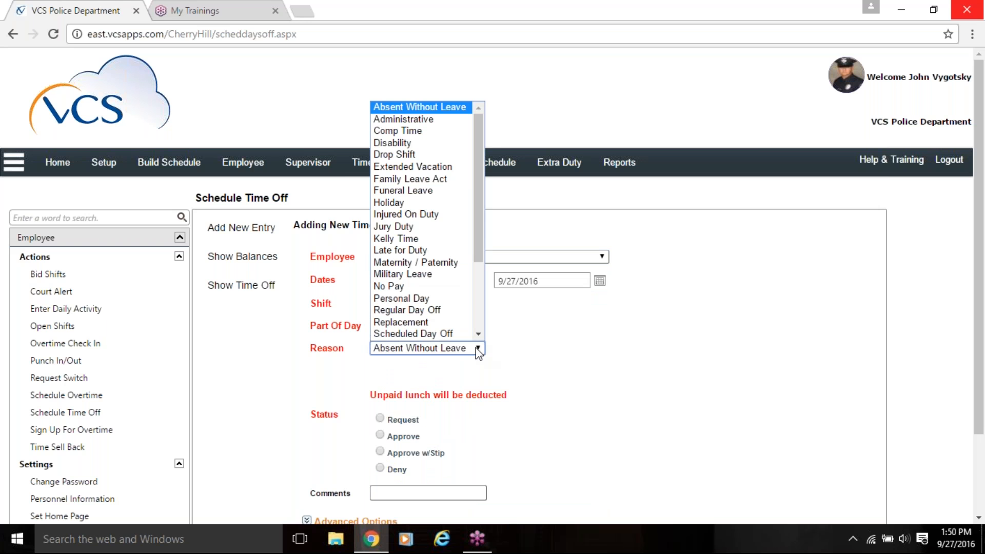
{"action": "left_click", "coordinate": [479, 319]}
{"action": "left_click", "coordinate": [400, 333]}
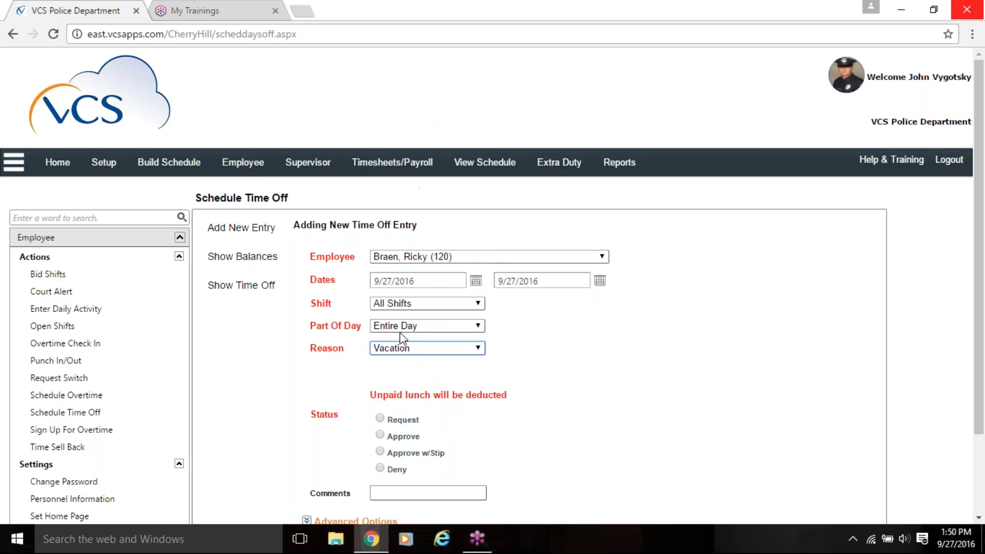
{"action": "left_click", "coordinate": [387, 419]}
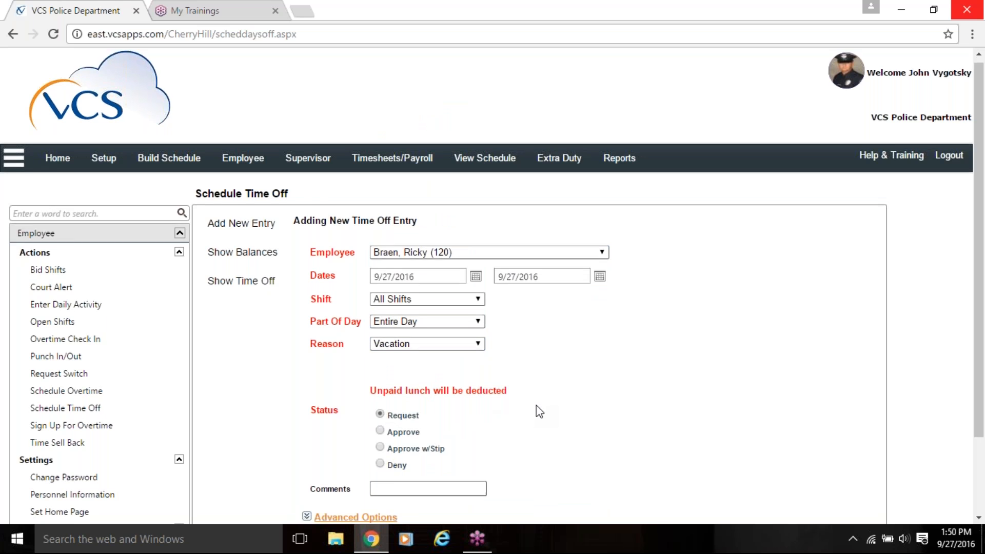
{"action": "scroll", "coordinate": [534, 409], "scroll_direction": "down", "scroll_amount": 2}
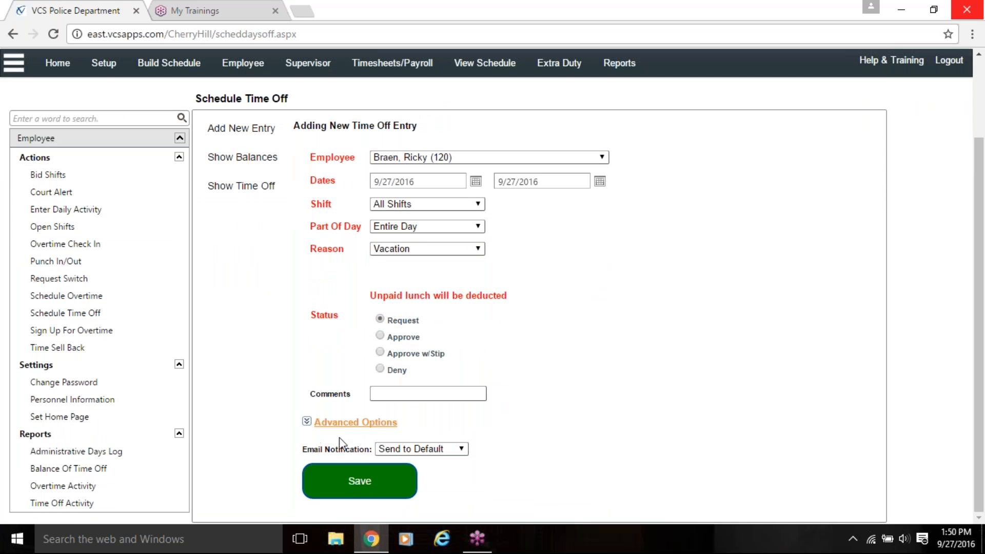
{"action": "left_click", "coordinate": [370, 483]}
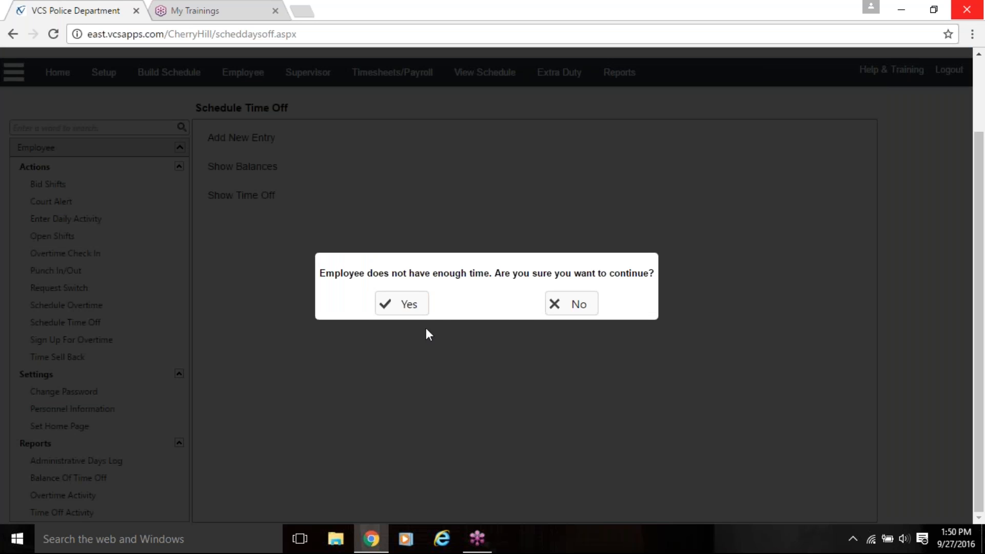
{"action": "left_click", "coordinate": [407, 308]}
{"action": "left_click", "coordinate": [506, 306]}
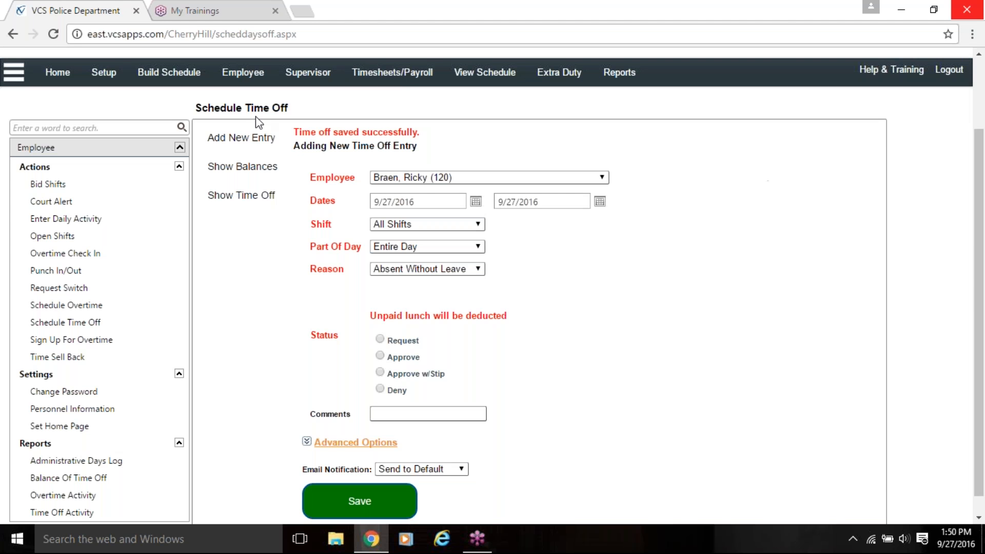
Open the daily schedule and check the sergeant's vacation request in SQD 1 on 9/27/2016
{"action": "left_click", "coordinate": [484, 72]}
{"action": "left_click", "coordinate": [54, 169]}
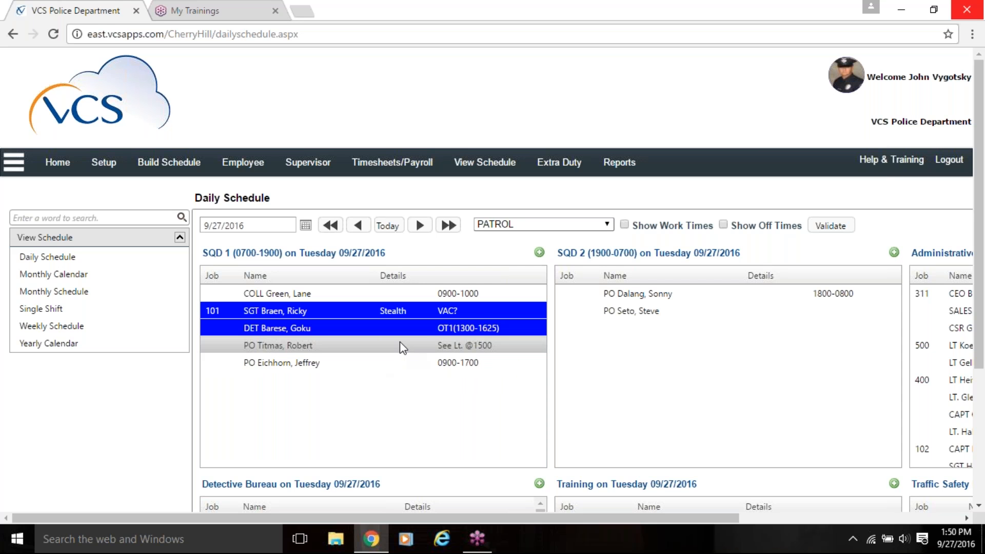
{"action": "left_click", "coordinate": [448, 314], "text": "ctrl"}
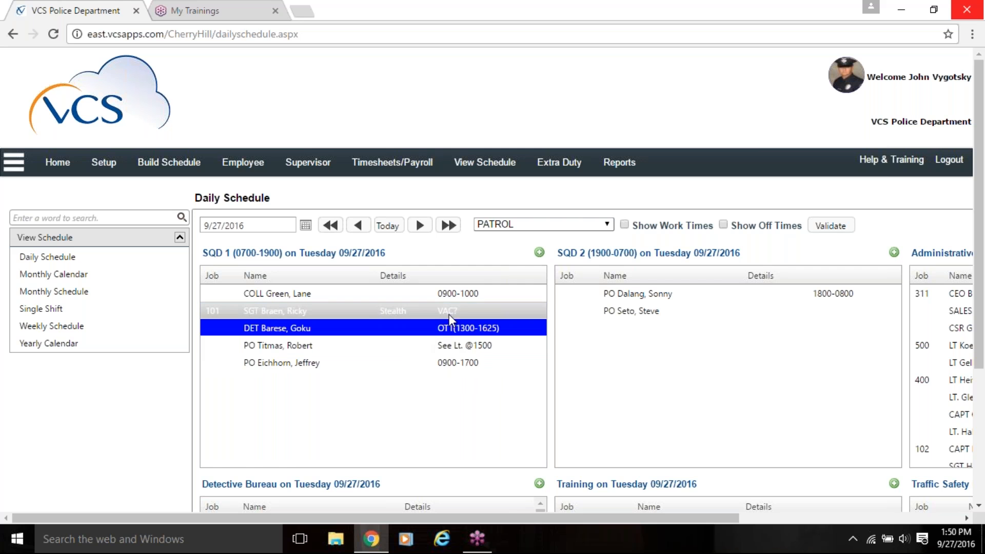
{"action": "left_click", "coordinate": [518, 314], "text": "ctrl"}
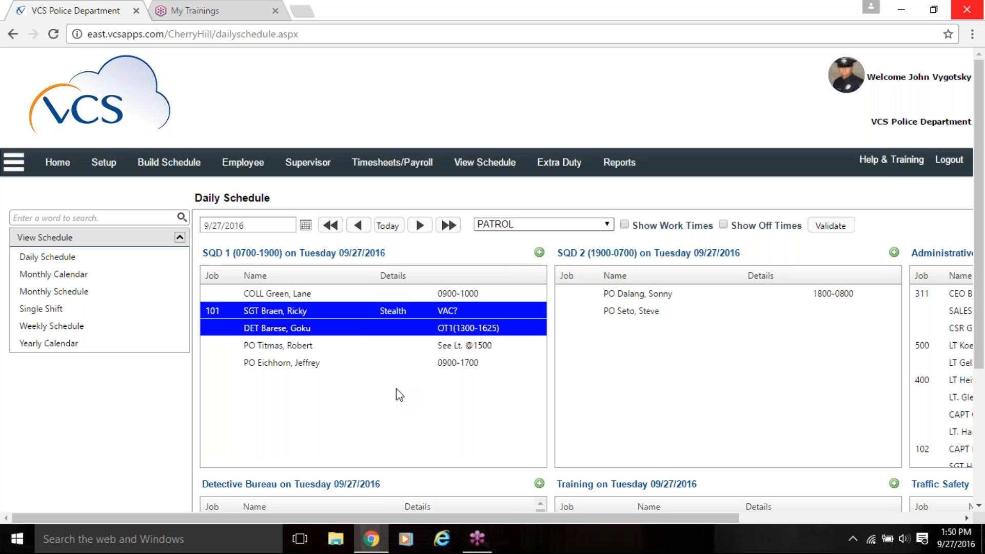
{"action": "left_click", "coordinate": [364, 317], "text": "ctrl"}
Change the status of the sergeant's 9/27/2016 vacation request in SQD 1 to Approve, save it, and return to the daily schedule
{"action": "double_click", "coordinate": [362, 309]}
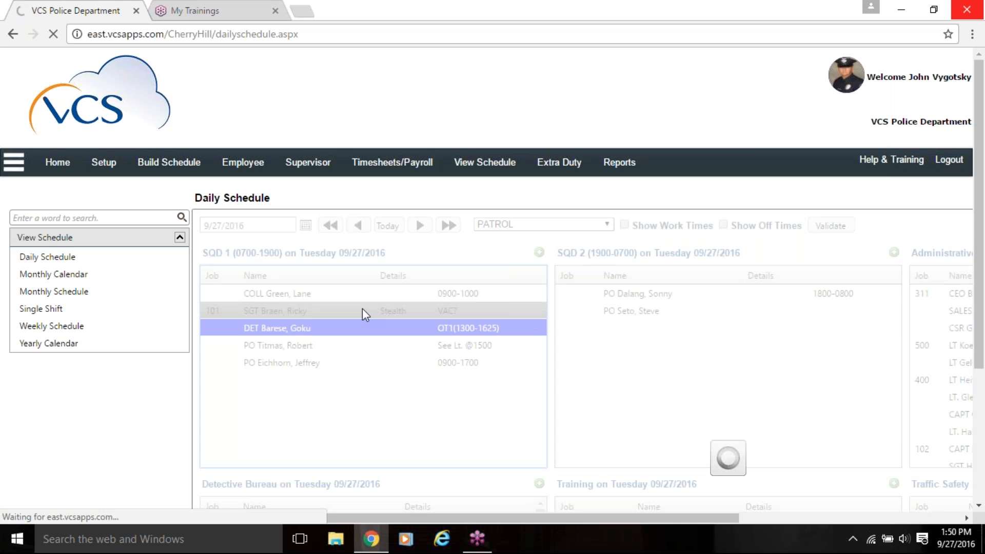
{"action": "left_click", "coordinate": [474, 332]}
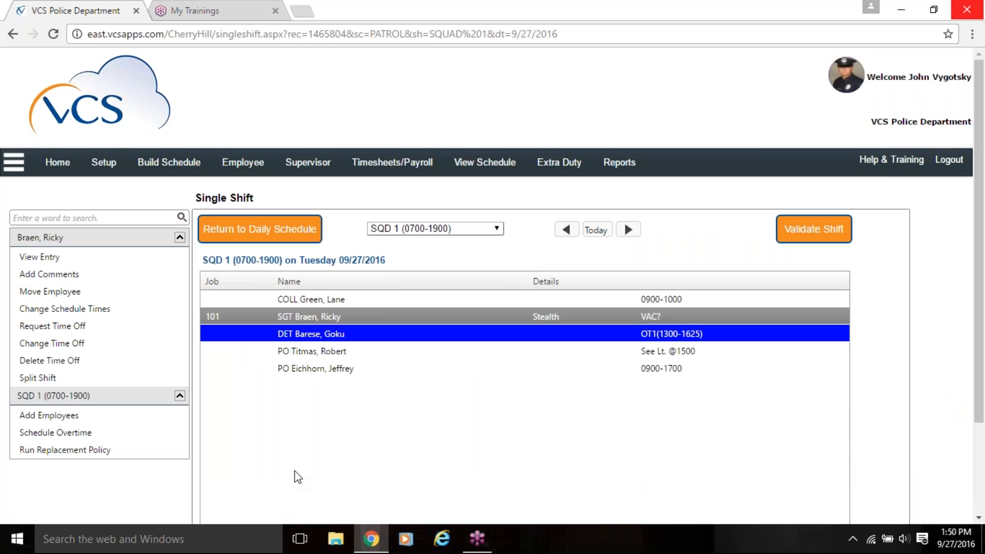
{"action": "left_click", "coordinate": [74, 344]}
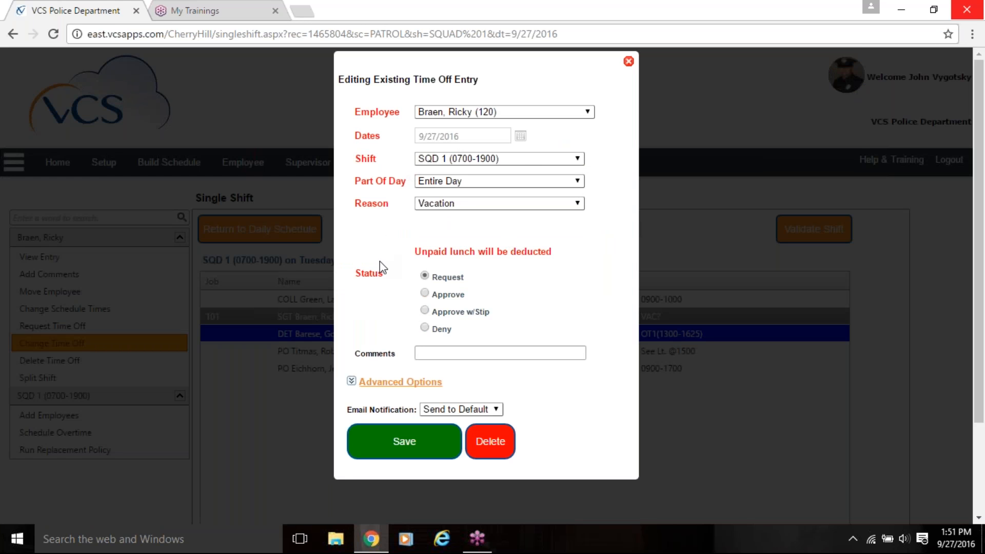
{"action": "left_click", "coordinate": [425, 295]}
{"action": "left_click", "coordinate": [352, 382]}
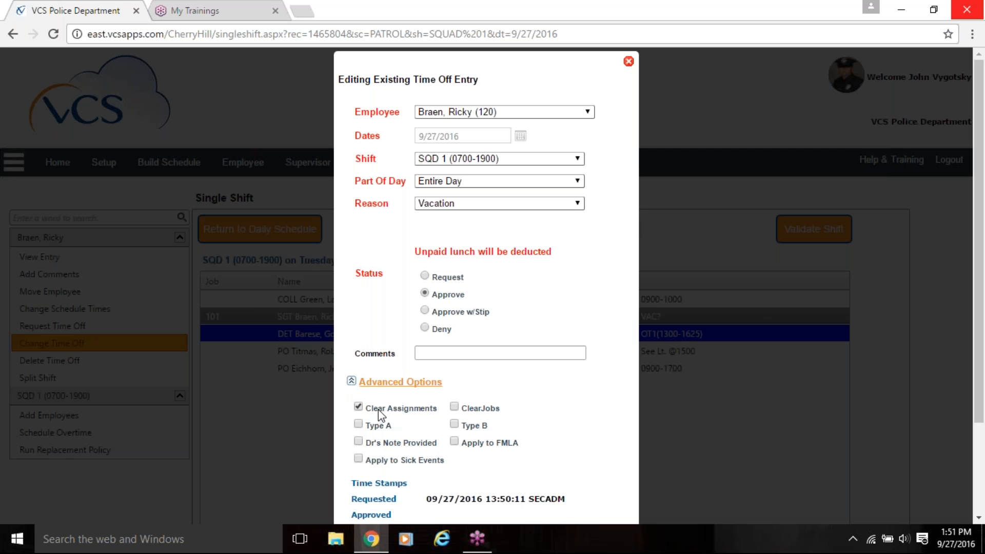
{"action": "scroll", "coordinate": [364, 403], "scroll_direction": "down", "scroll_amount": 2}
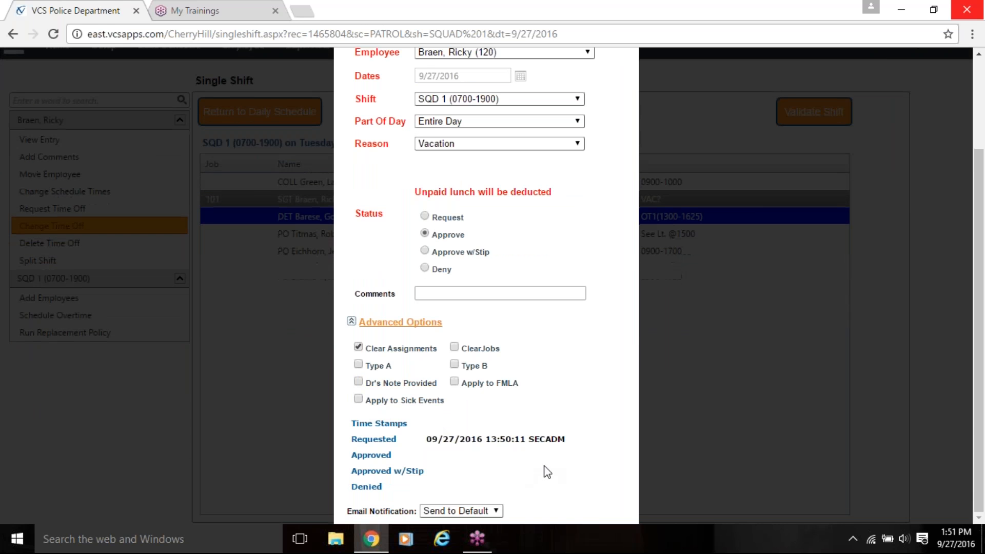
{"action": "left_click", "coordinate": [351, 321]}
{"action": "left_click", "coordinate": [400, 386]}
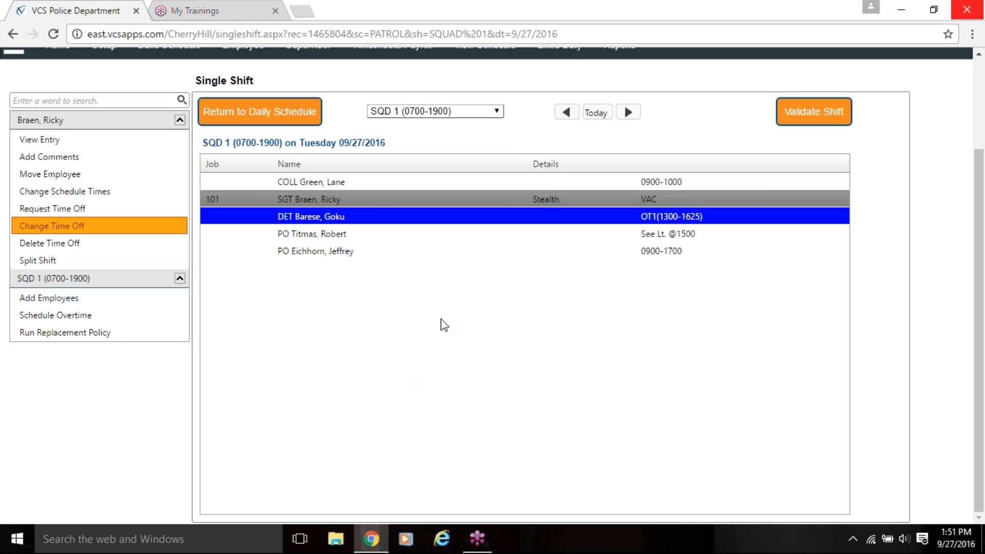
{"action": "left_click", "coordinate": [235, 115]}
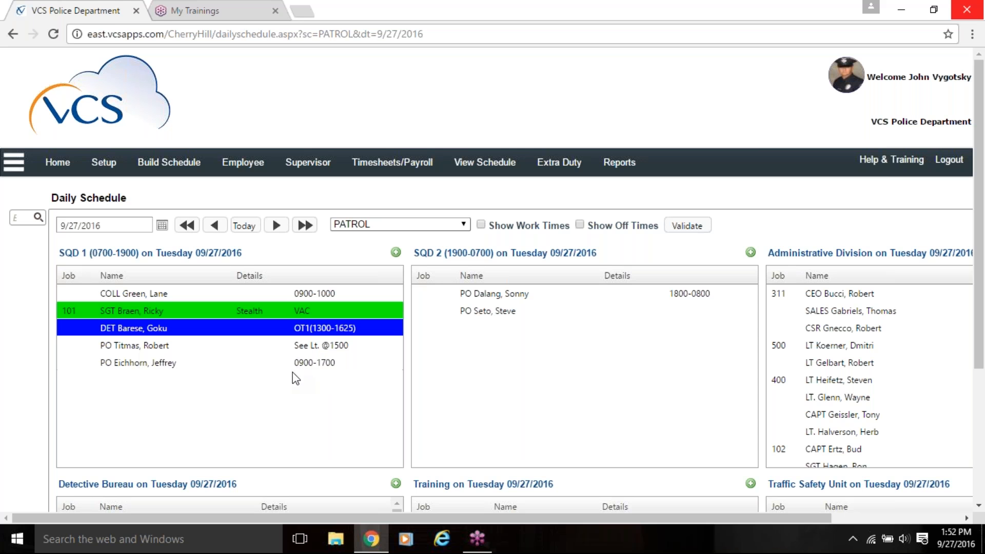
Open Manage Time Off and search for all time-off entries from 9/27/2016 to 12/31/2016
{"action": "left_click", "coordinate": [253, 315]}
{"action": "left_click", "coordinate": [296, 169]}
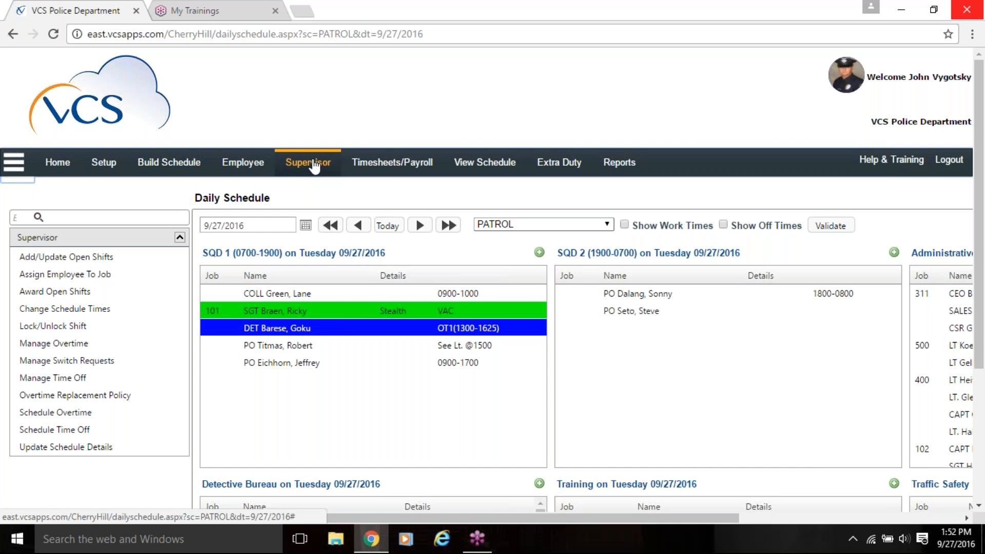
{"action": "left_click", "coordinate": [50, 380]}
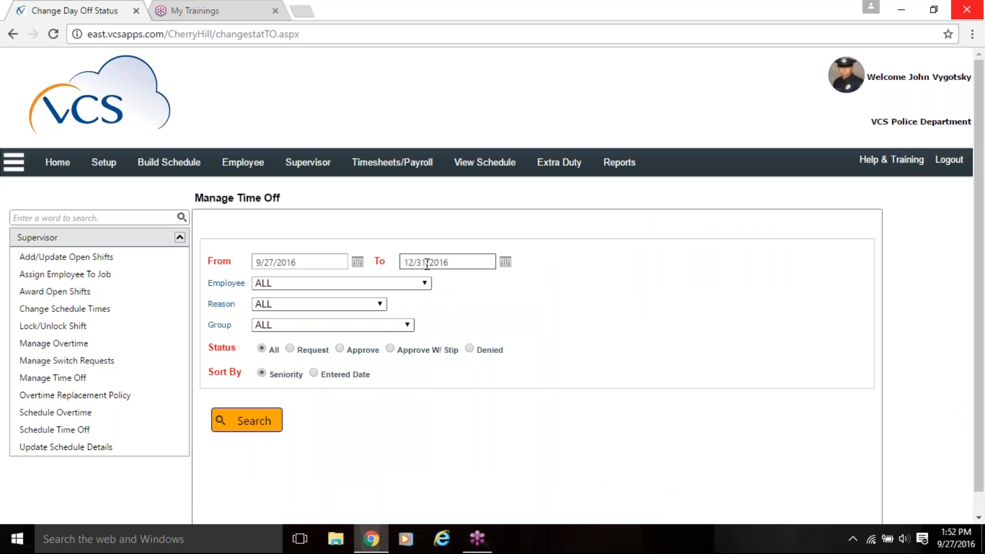
{"action": "left_click", "coordinate": [246, 427]}
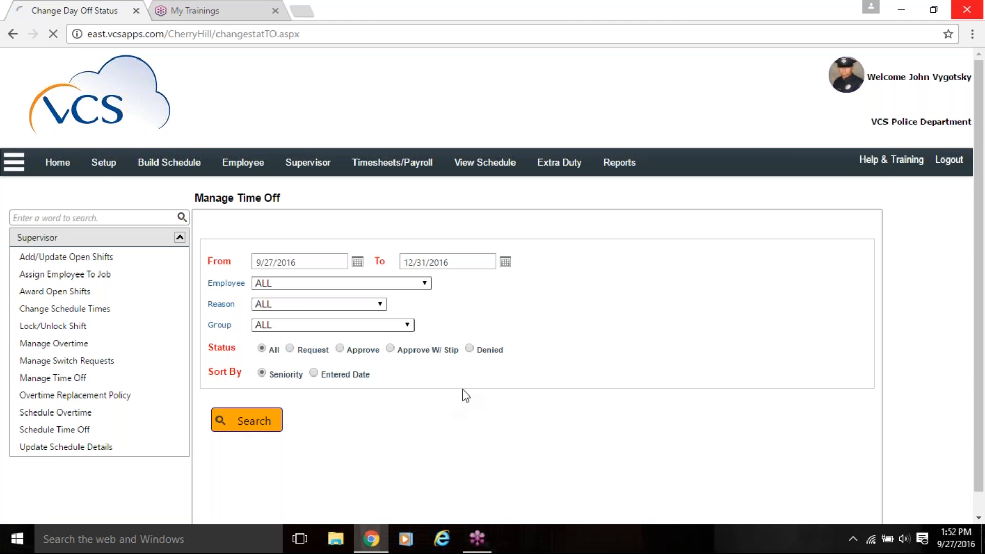
{"action": "scroll", "coordinate": [508, 370], "scroll_direction": "down", "scroll_amount": 4}
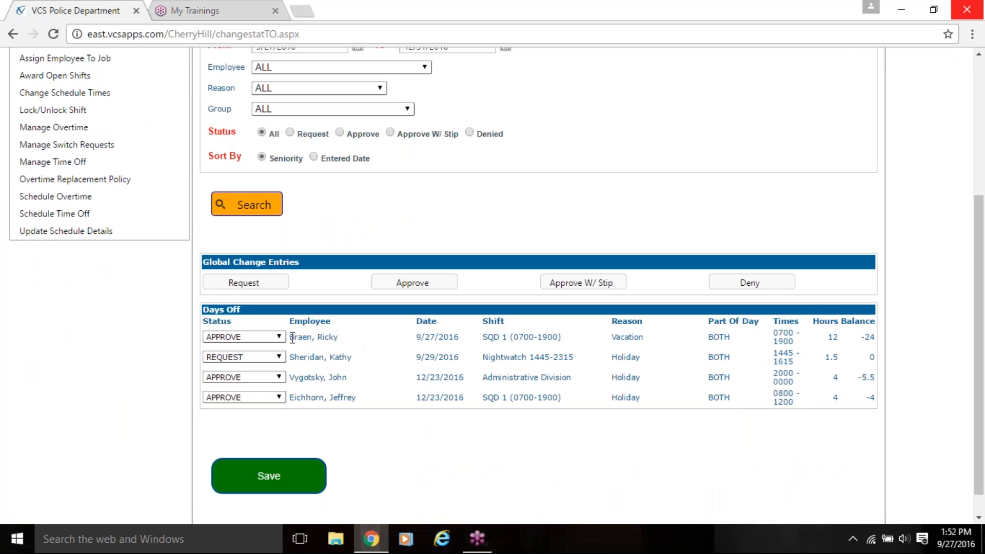
Set the status of the 9/29/2016 Nightwatch holiday request to APPROVE in the days-off list without saving
{"action": "left_click", "coordinate": [278, 336]}
{"action": "left_click", "coordinate": [279, 337]}
{"action": "left_click", "coordinate": [279, 357]}
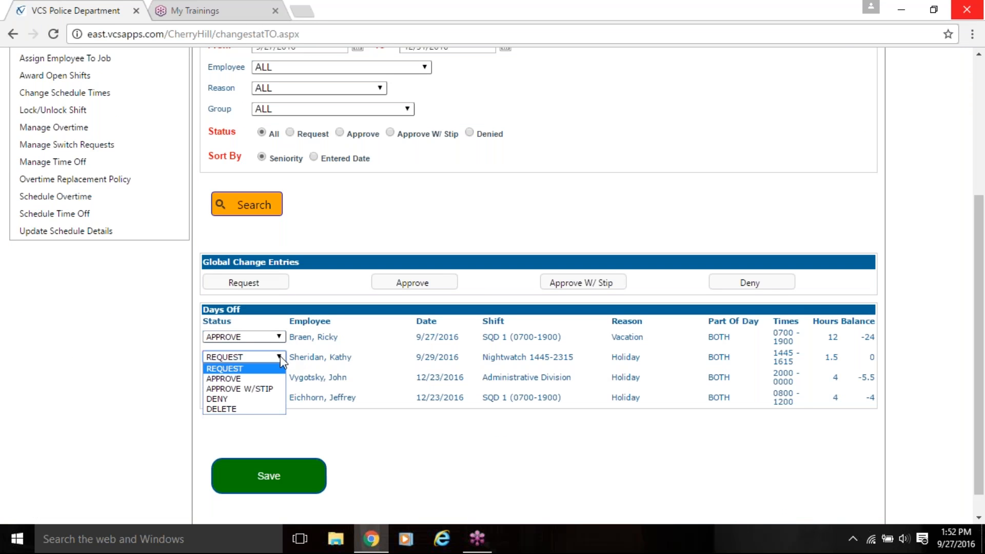
{"action": "left_click", "coordinate": [250, 378]}
{"action": "left_click", "coordinate": [283, 378]}
{"action": "left_click", "coordinate": [280, 376]}
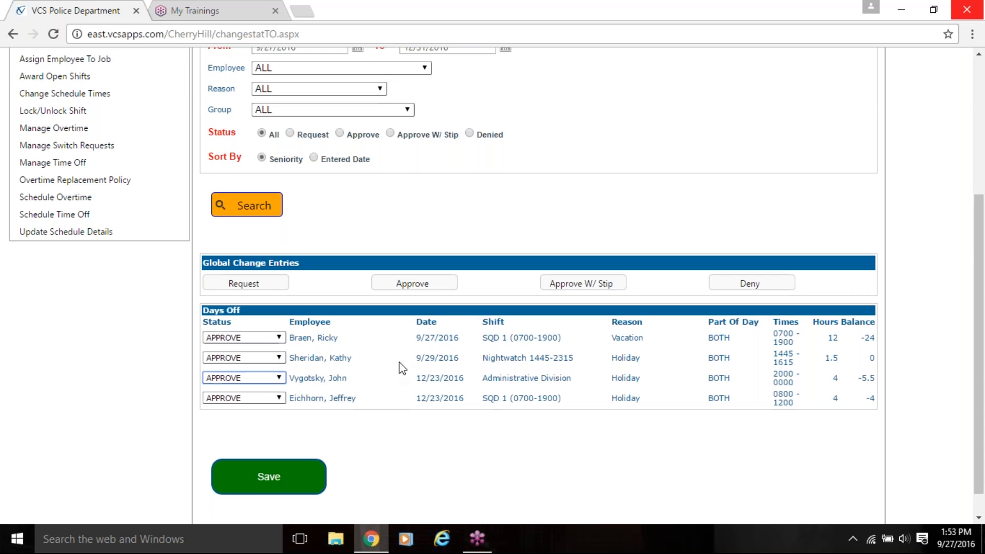
Search for denied time-off entries from 1/1/2016 to 12/31/2016 and look through the resulting days-off list
{"action": "scroll", "coordinate": [399, 365], "scroll_direction": "up", "scroll_amount": 3}
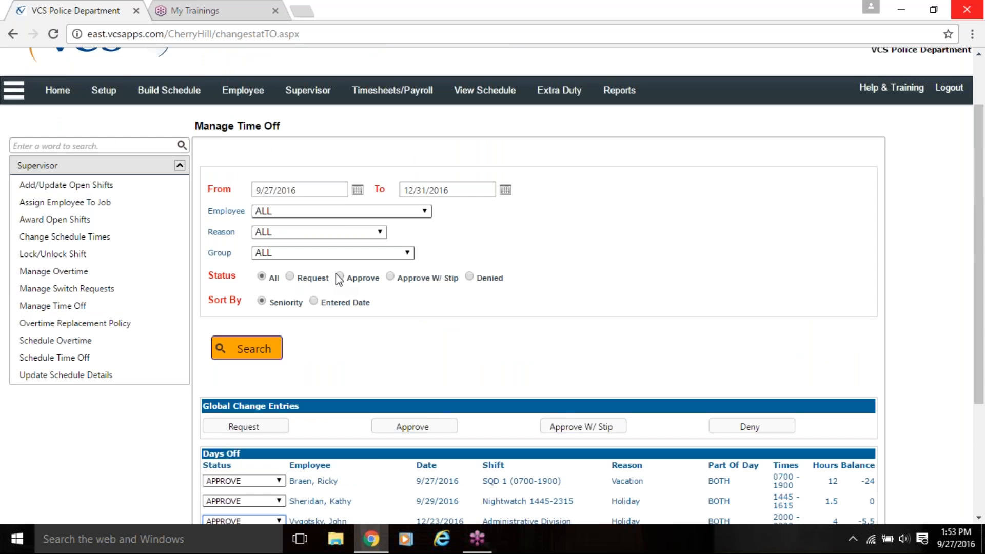
{"action": "left_click", "coordinate": [470, 277]}
{"action": "left_click", "coordinate": [357, 190]}
{"action": "left_click", "coordinate": [242, 206]}
{"action": "left_click", "coordinate": [248, 215]}
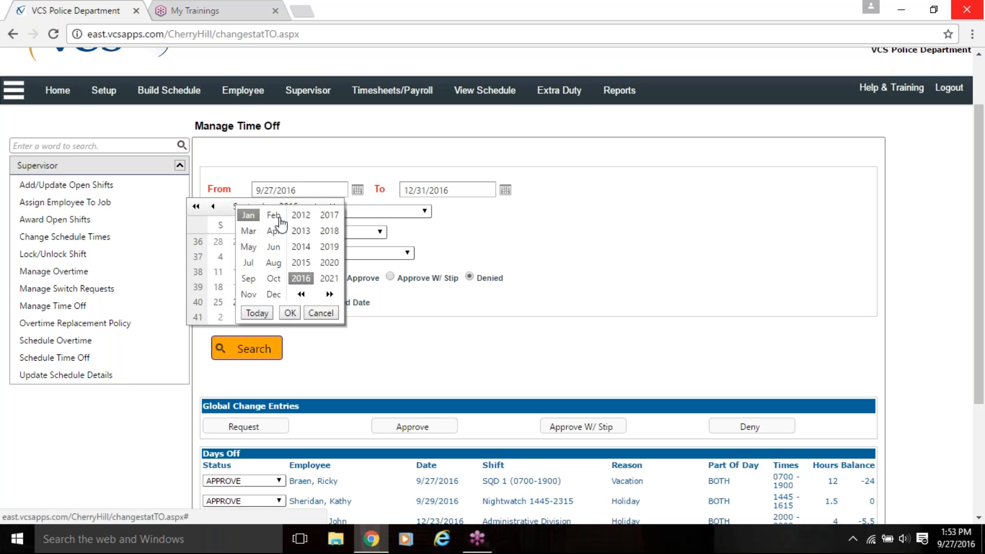
{"action": "left_click", "coordinate": [289, 313]}
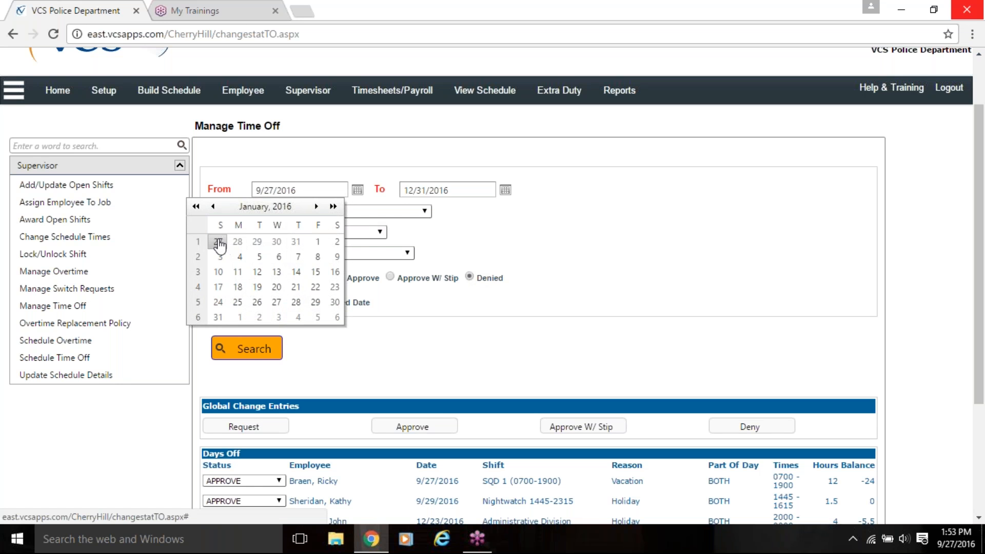
{"action": "left_click", "coordinate": [317, 242]}
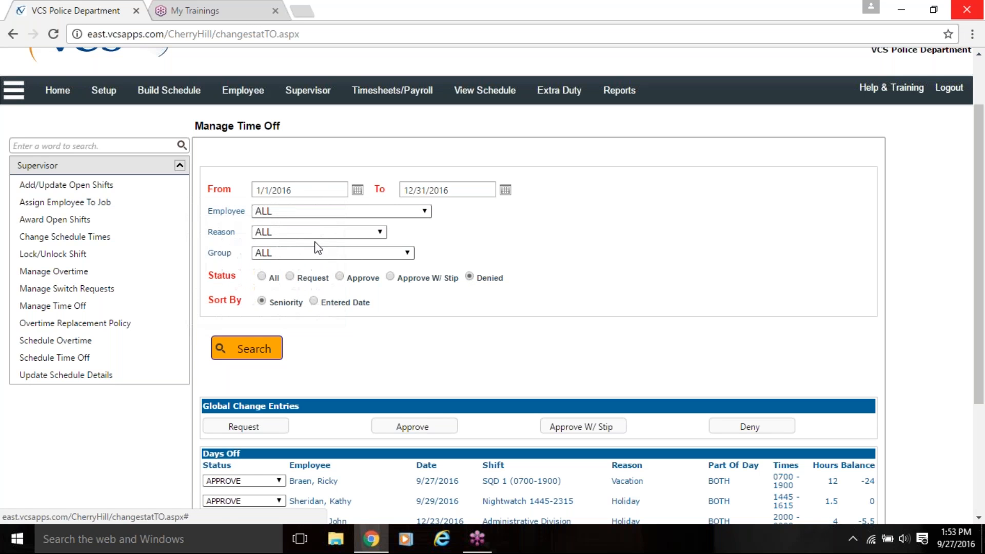
{"action": "left_click", "coordinate": [247, 348]}
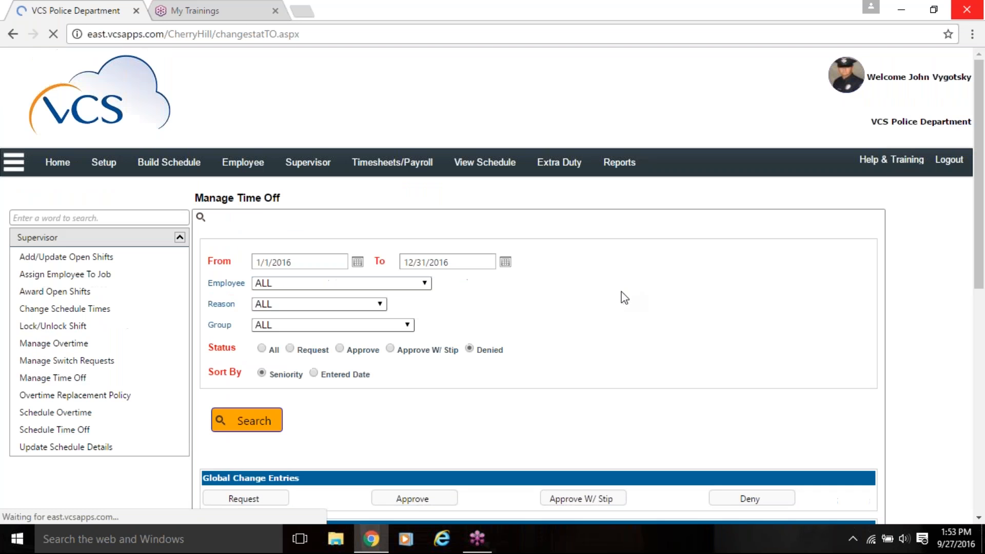
{"action": "scroll", "coordinate": [623, 299], "scroll_direction": "down", "scroll_amount": 3}
{"action": "scroll", "coordinate": [434, 304], "scroll_direction": "down", "scroll_amount": 5}
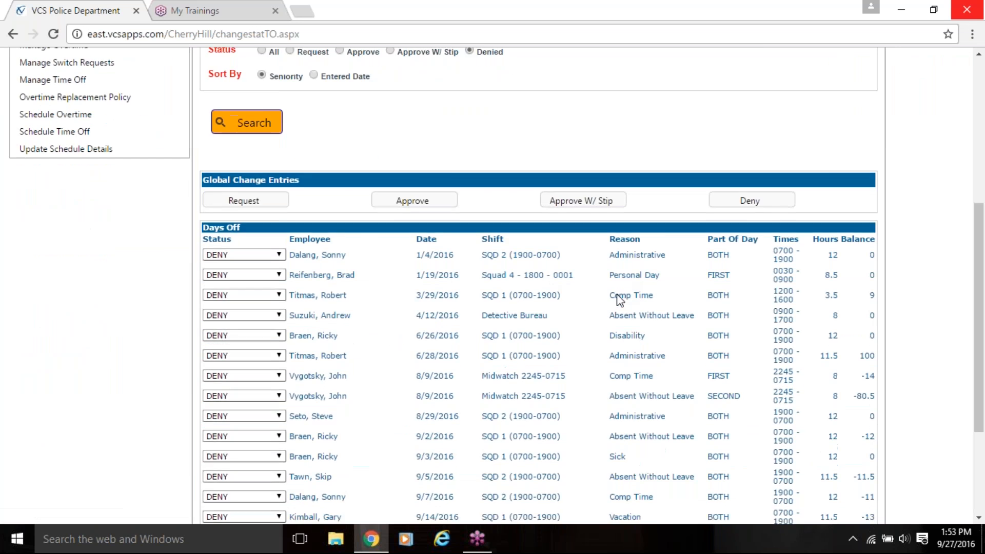
{"action": "scroll", "coordinate": [370, 198], "scroll_direction": "up", "scroll_amount": 1}
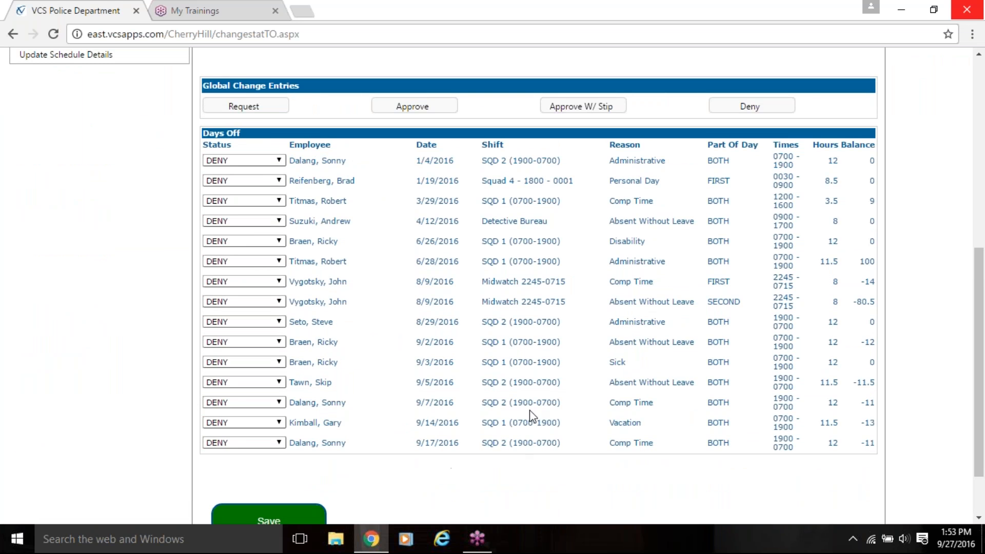
Search for time-off entries of all statuses starting from 9/13/2016, sorted by Entered Date, and examine the list
{"action": "scroll", "coordinate": [527, 401], "scroll_direction": "up", "scroll_amount": 4}
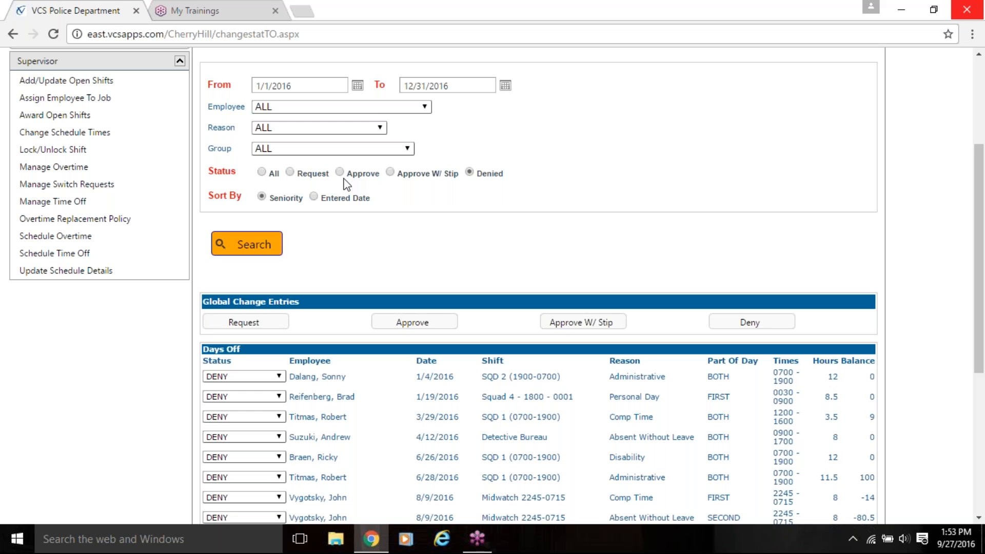
{"action": "left_click", "coordinate": [291, 172]}
{"action": "left_click", "coordinate": [314, 196]}
{"action": "left_click", "coordinate": [261, 172]}
{"action": "left_click", "coordinate": [358, 85]}
{"action": "left_click", "coordinate": [252, 105]}
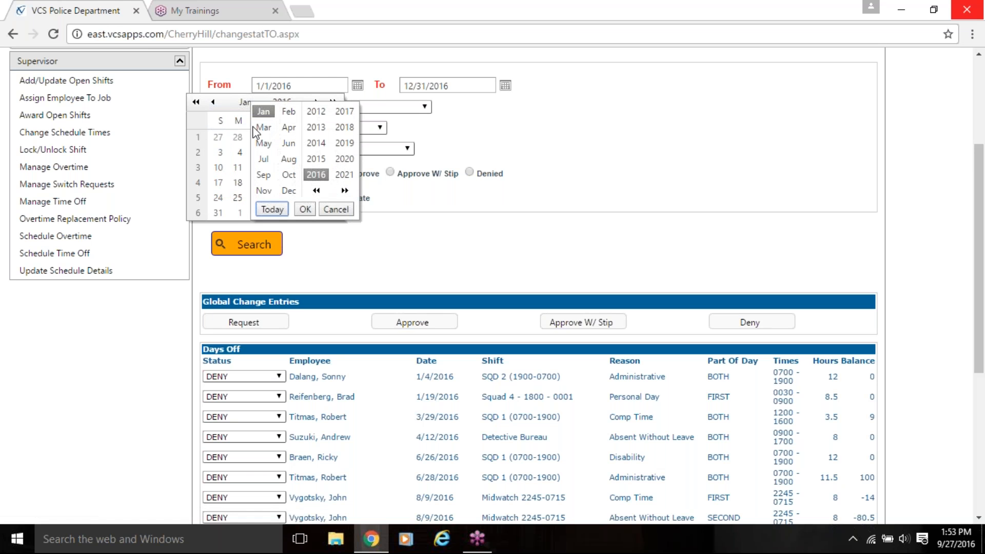
{"action": "left_click", "coordinate": [264, 175]}
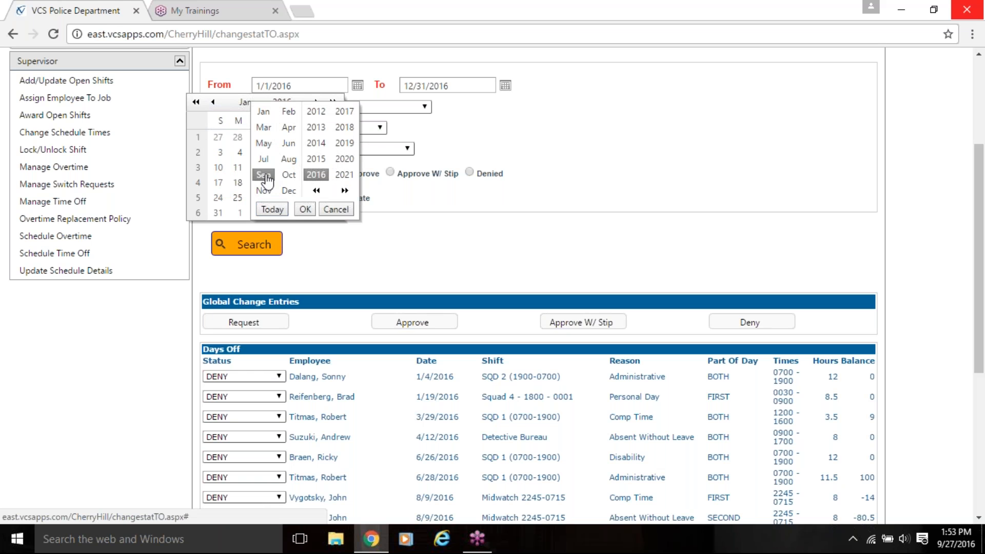
{"action": "left_click", "coordinate": [305, 210]}
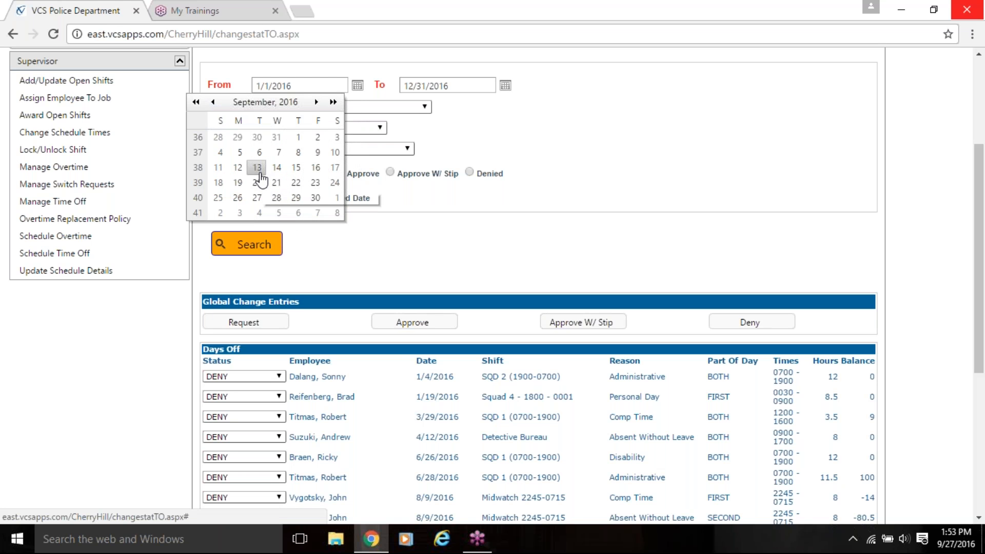
{"action": "left_click", "coordinate": [259, 173]}
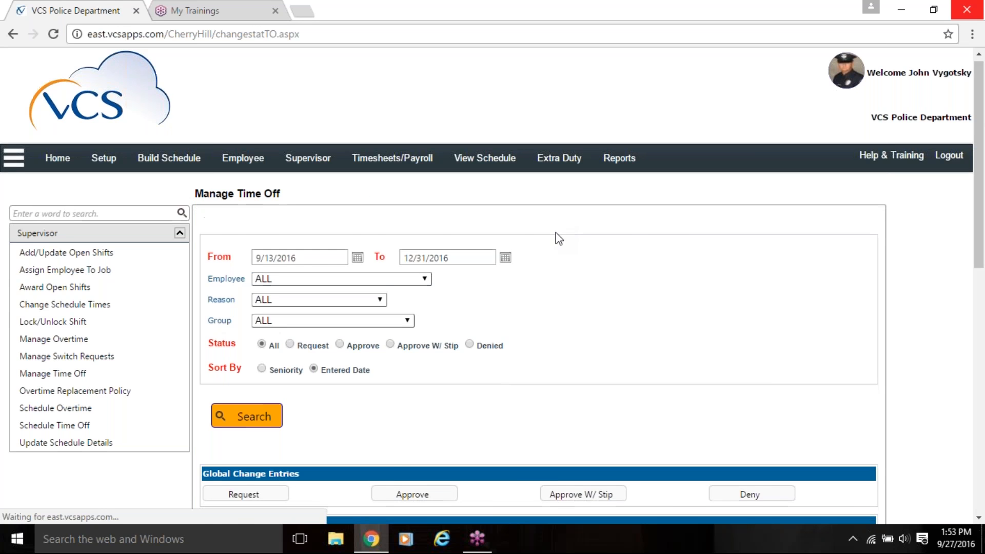
{"action": "scroll", "coordinate": [555, 234], "scroll_direction": "down", "scroll_amount": 7}
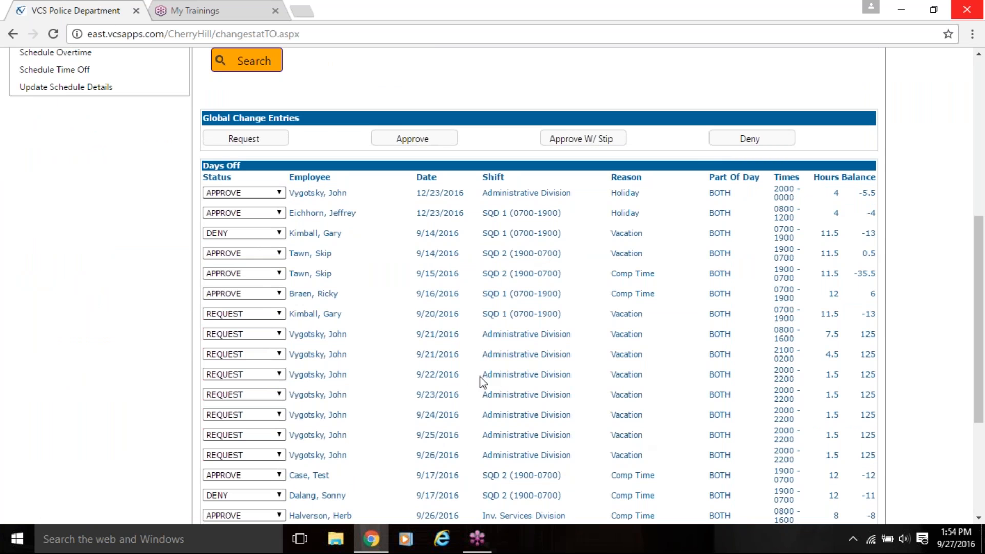
Sort the time-off entries by Seniority, repeat the search, and examine the days-off list
{"action": "scroll", "coordinate": [461, 368], "scroll_direction": "up", "scroll_amount": 4}
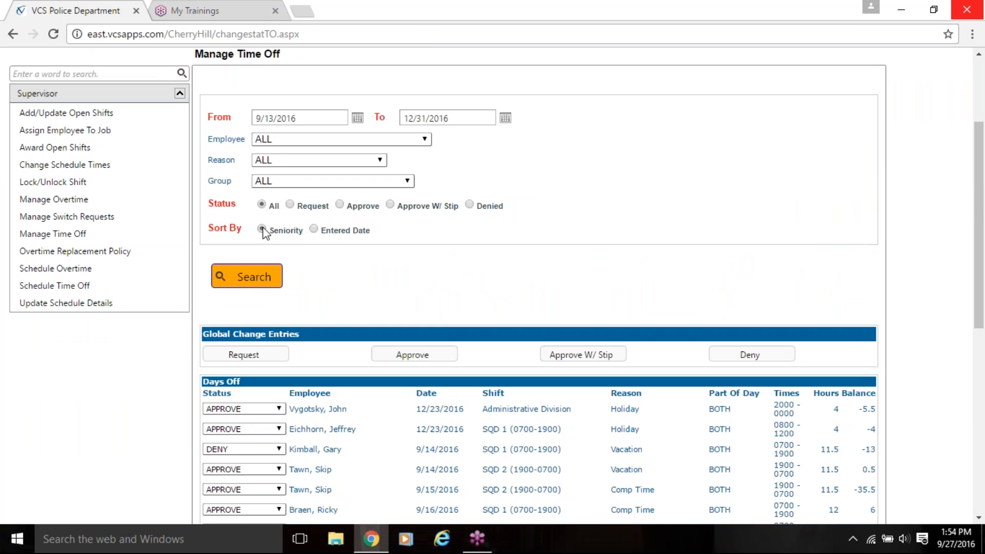
{"action": "left_click", "coordinate": [252, 279]}
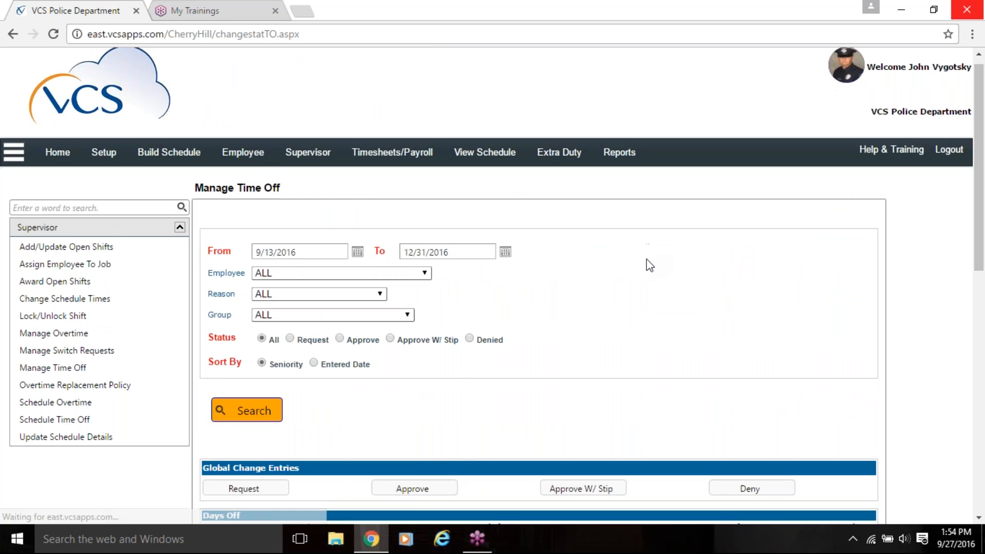
{"action": "scroll", "coordinate": [646, 260], "scroll_direction": "down", "scroll_amount": 5}
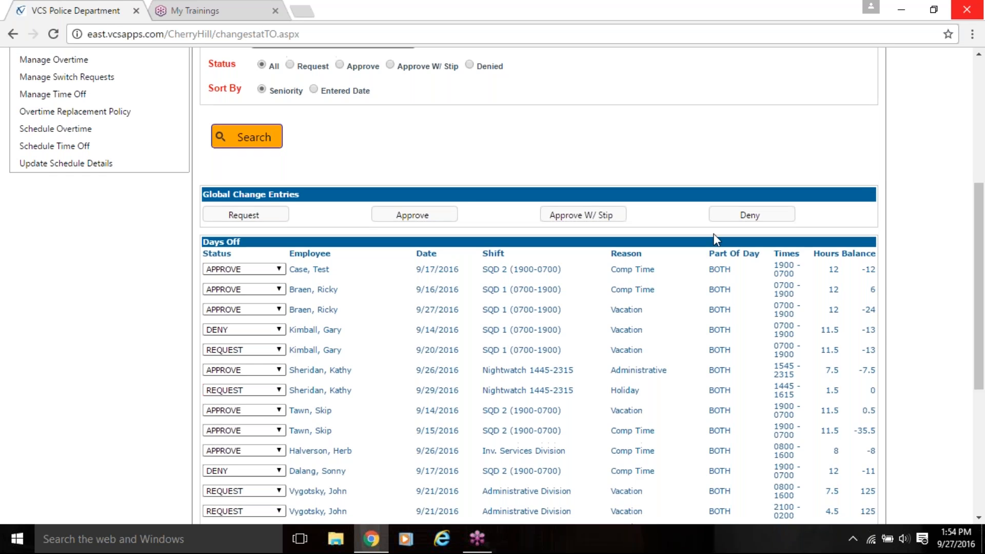
Open the daily schedule and check the sergeant's vacation entry in SQD 1 on 9/27/2016
{"action": "scroll", "coordinate": [712, 238], "scroll_direction": "up", "scroll_amount": 5}
{"action": "left_click", "coordinate": [471, 93]}
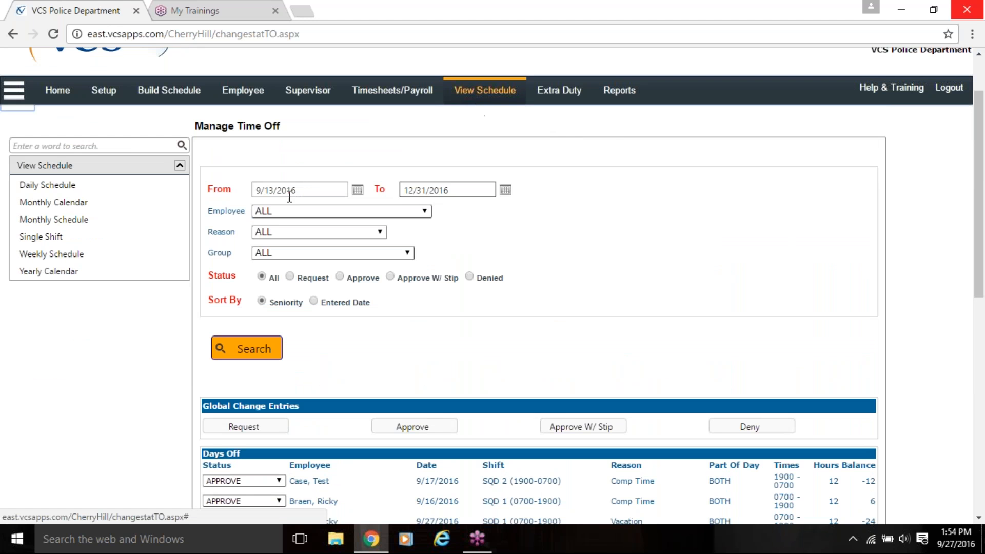
{"action": "left_click", "coordinate": [49, 185]}
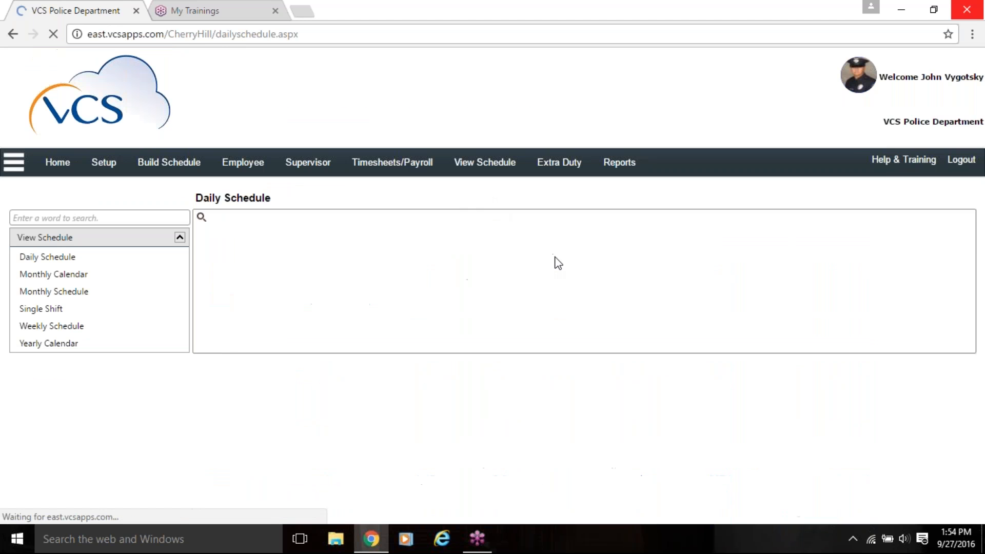
{"action": "left_click", "coordinate": [380, 327]}
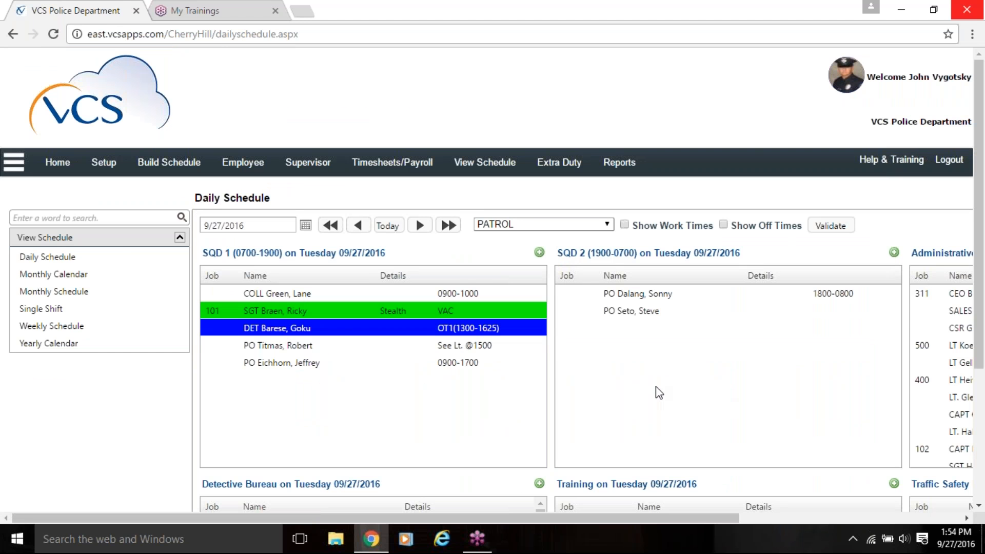
Delete the sergeant's VAC time off from SQD 1 on 9/27/2016 and validate the PATROL daily schedule
{"action": "scroll", "coordinate": [655, 390], "scroll_direction": "down", "scroll_amount": 3}
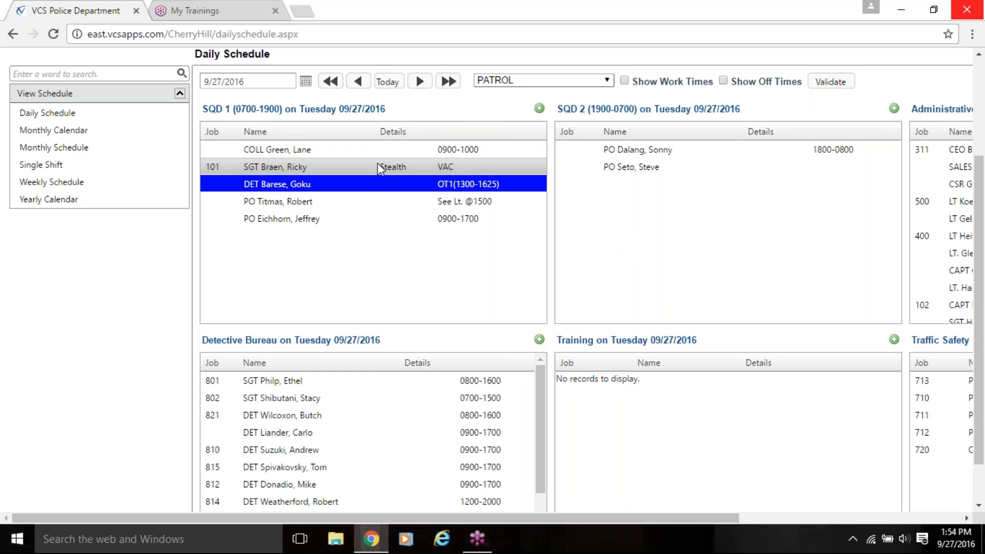
{"action": "left_click", "coordinate": [439, 167]}
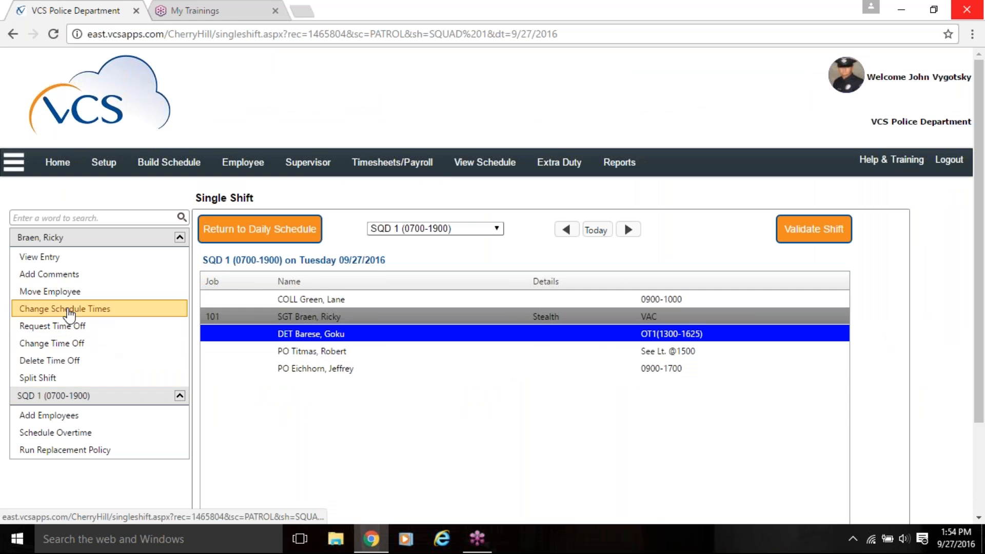
{"action": "left_click", "coordinate": [56, 362]}
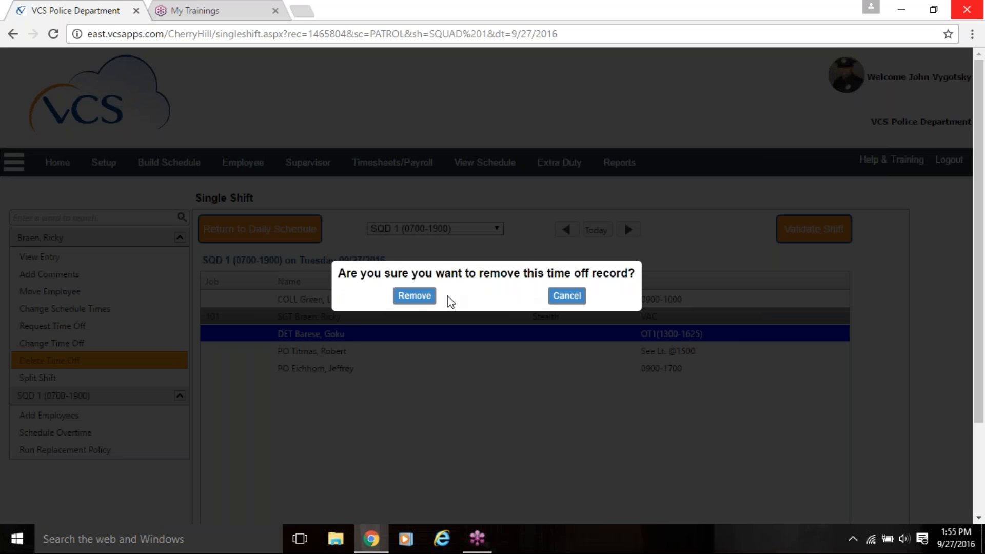
{"action": "left_click", "coordinate": [412, 296]}
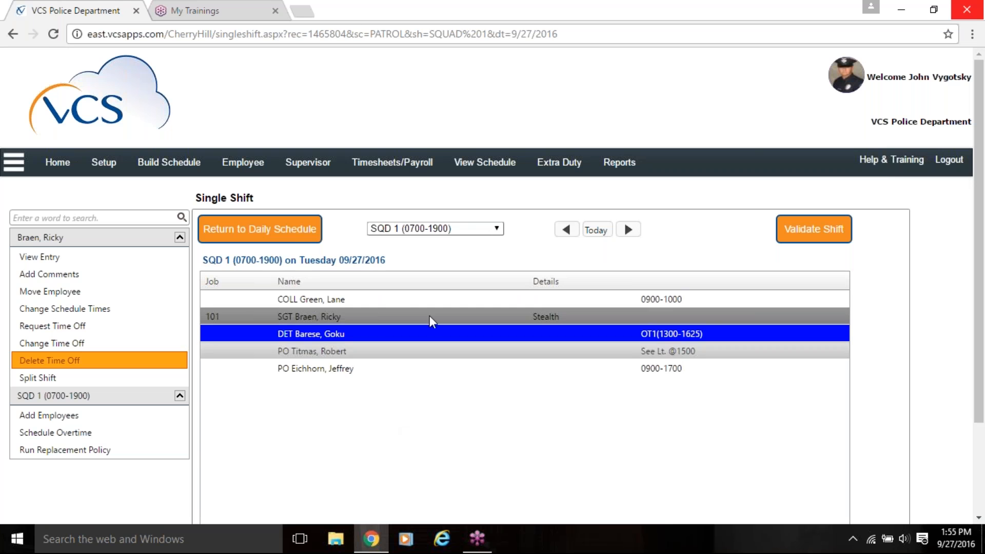
{"action": "left_click", "coordinate": [288, 229]}
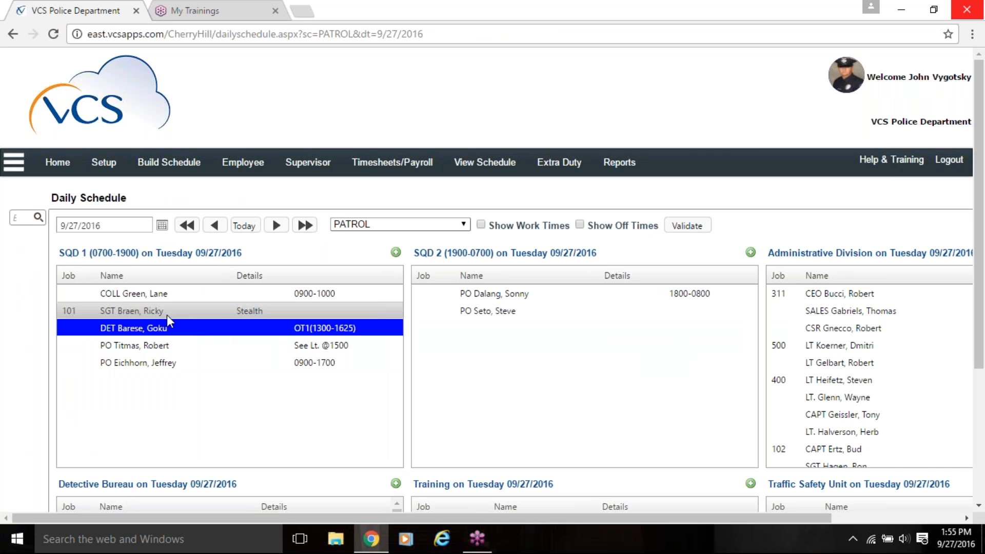
{"action": "left_click", "coordinate": [254, 325]}
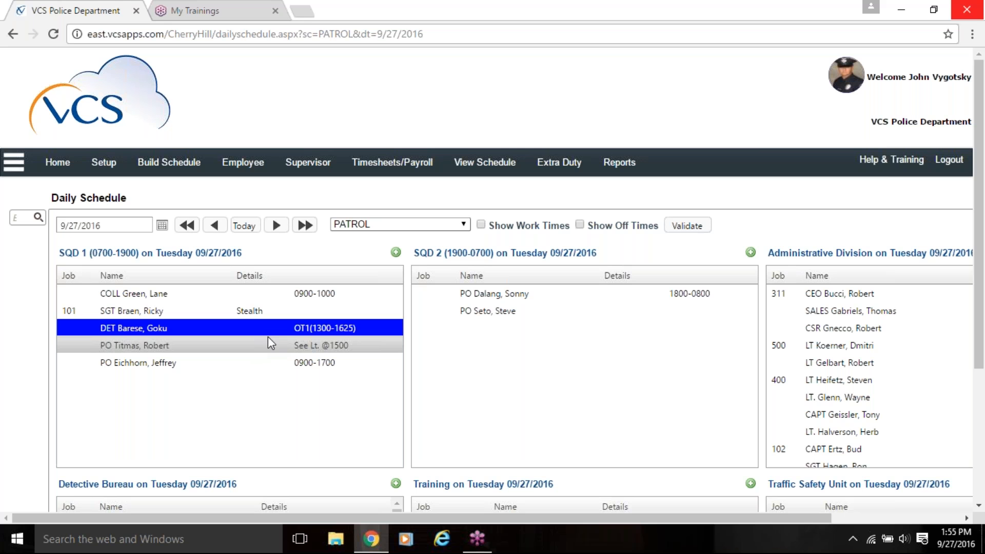
{"action": "left_click", "coordinate": [684, 230]}
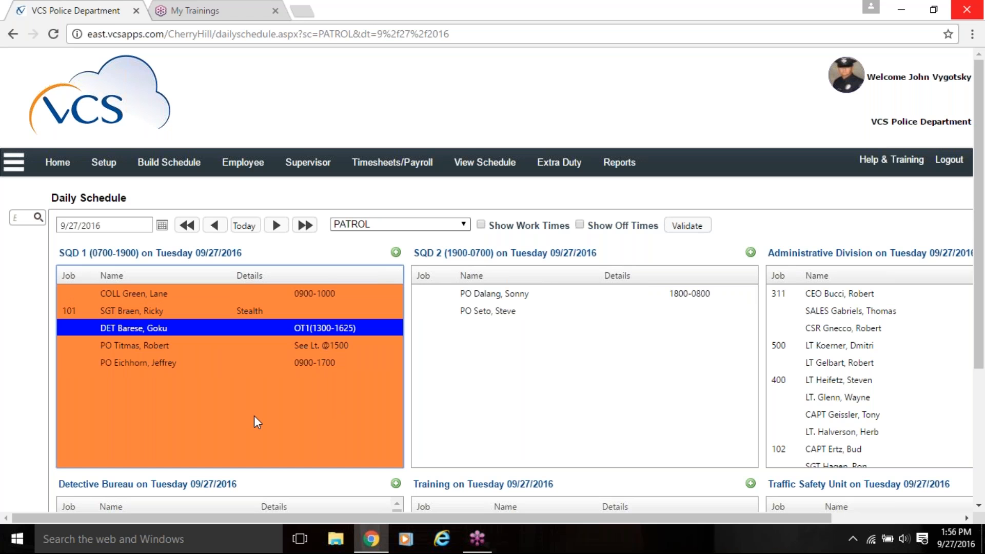
Add an active PO from group PAS1 to SQD 1 on 9/27/2016 and validate the shift
{"action": "double_click", "coordinate": [159, 362]}
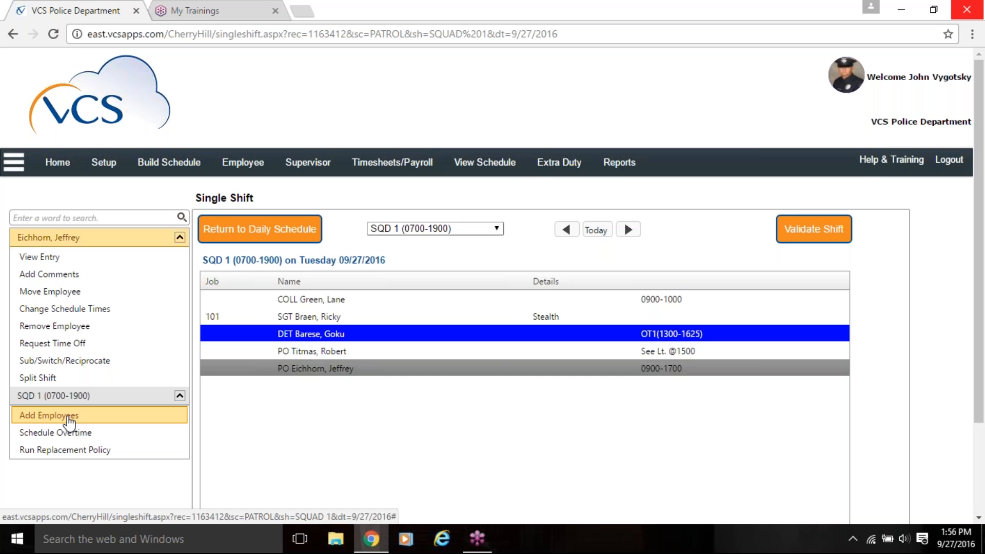
{"action": "left_click", "coordinate": [68, 416]}
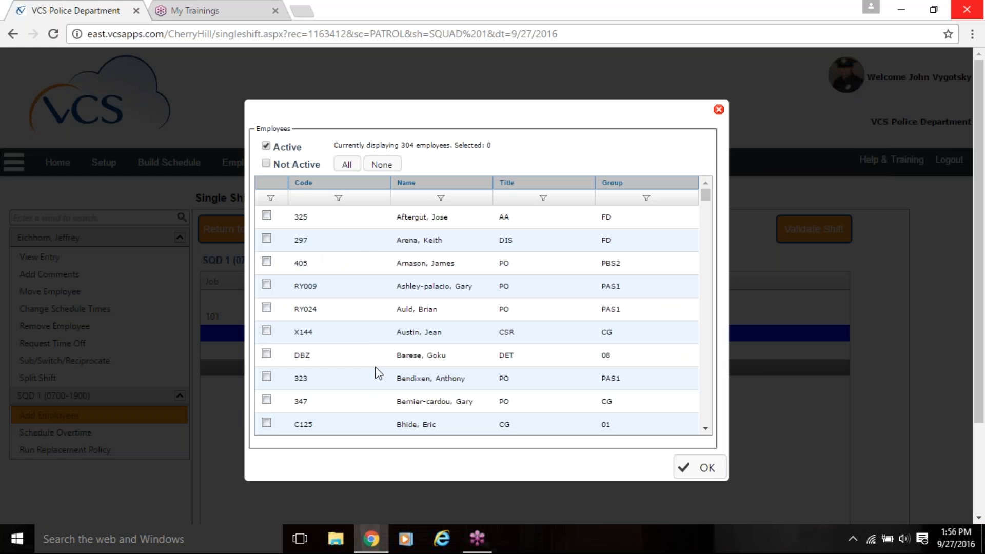
{"action": "left_click", "coordinate": [267, 308]}
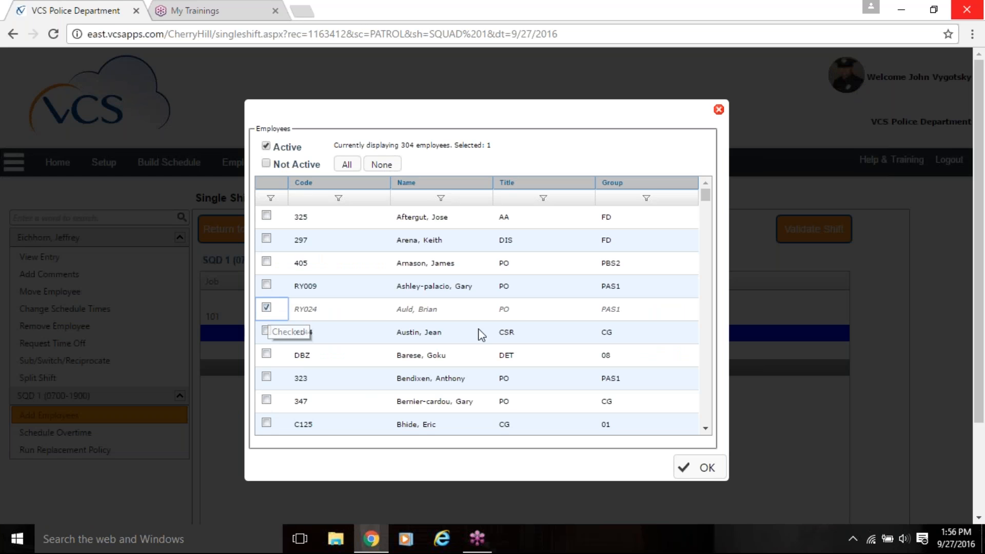
{"action": "left_click", "coordinate": [693, 469]}
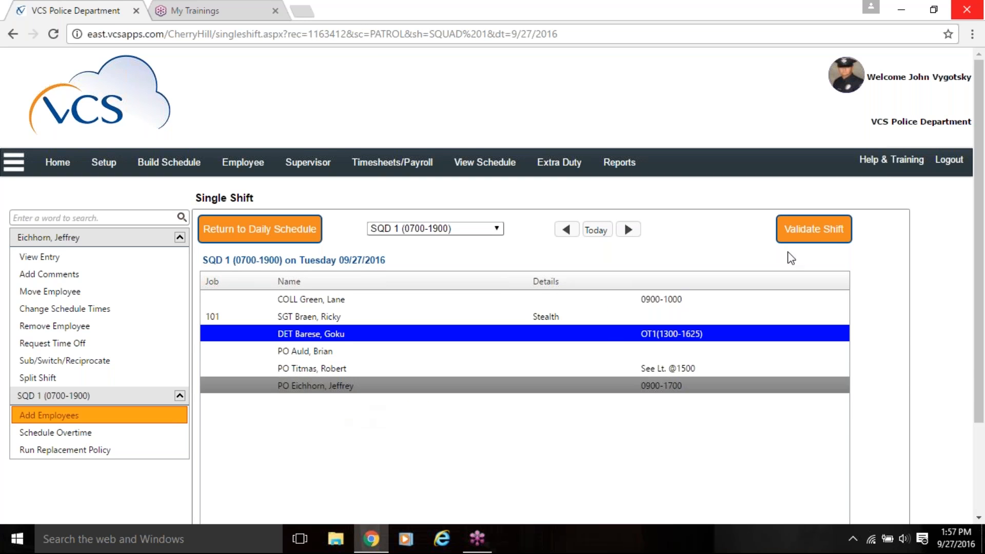
{"action": "left_click", "coordinate": [796, 229]}
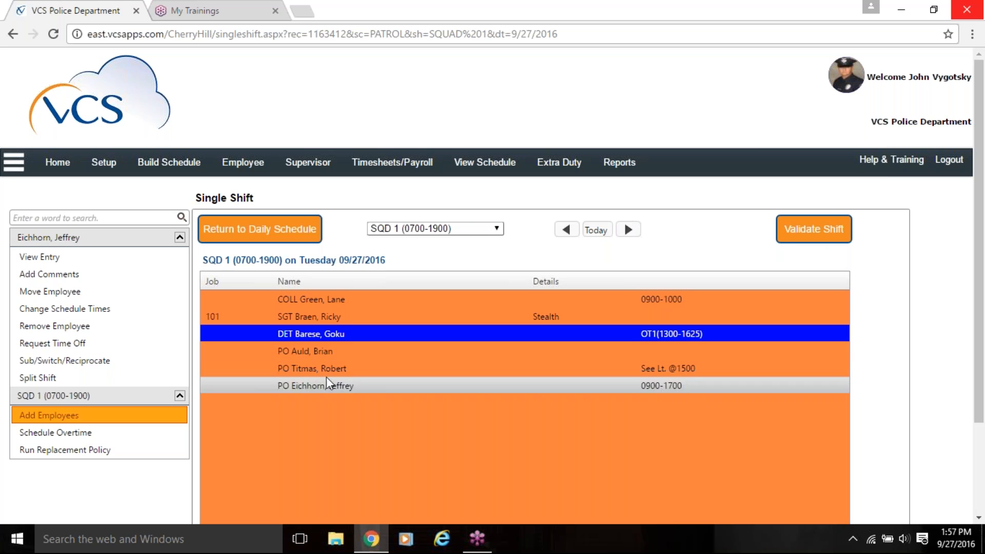
{"action": "left_click", "coordinate": [312, 407]}
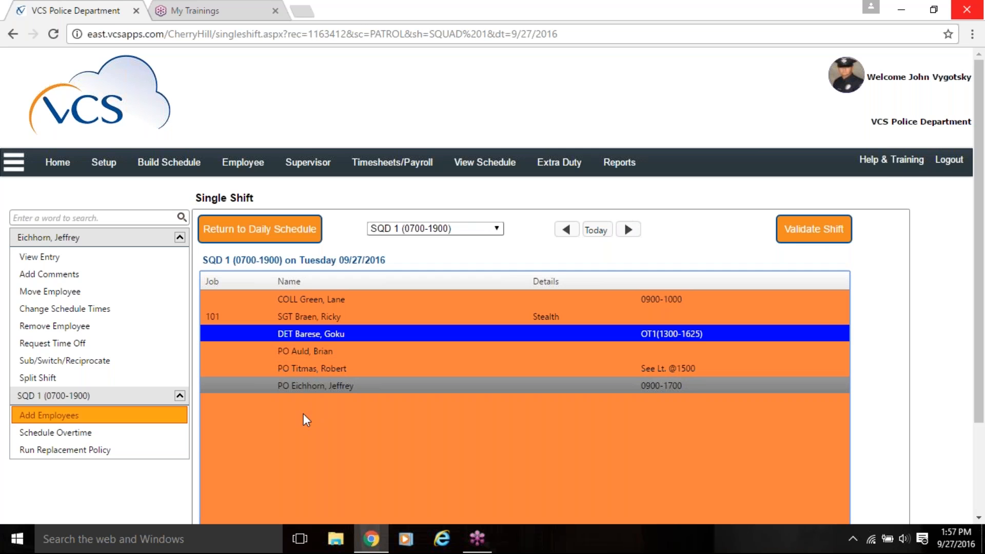
Start an overtime entry for another employee in SQD 1 on 9/27/2016 with the reason Staffing
{"action": "left_click", "coordinate": [36, 432]}
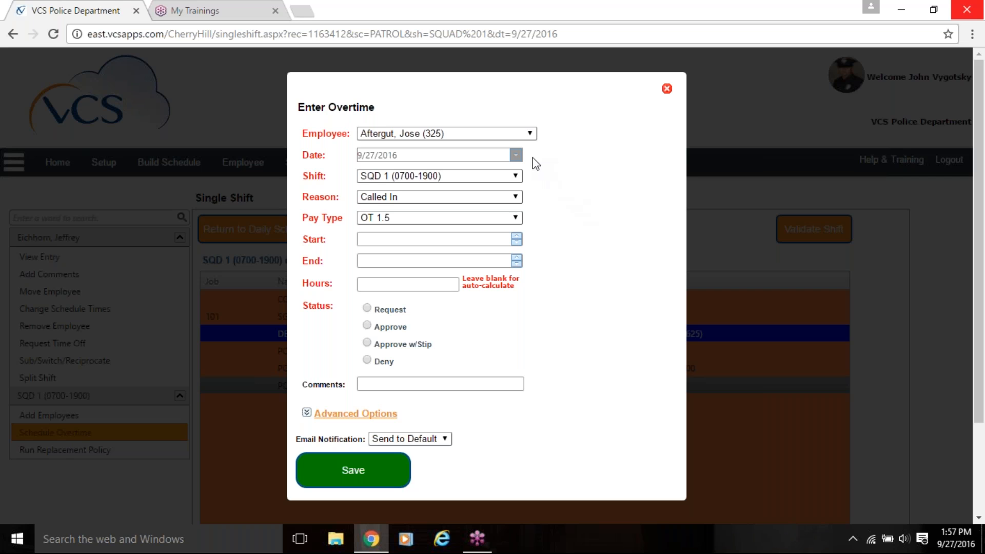
{"action": "left_click", "coordinate": [530, 135]}
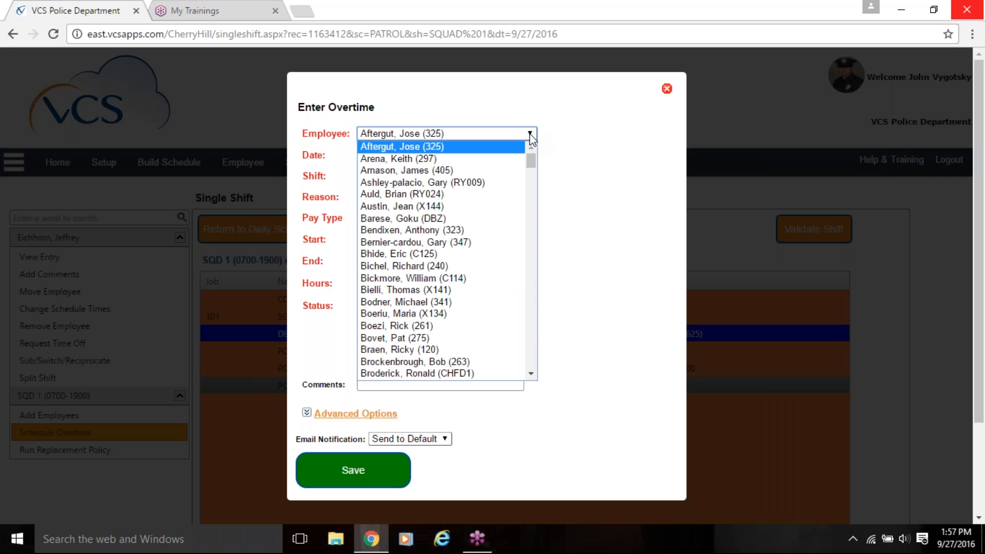
{"action": "left_click", "coordinate": [437, 302]}
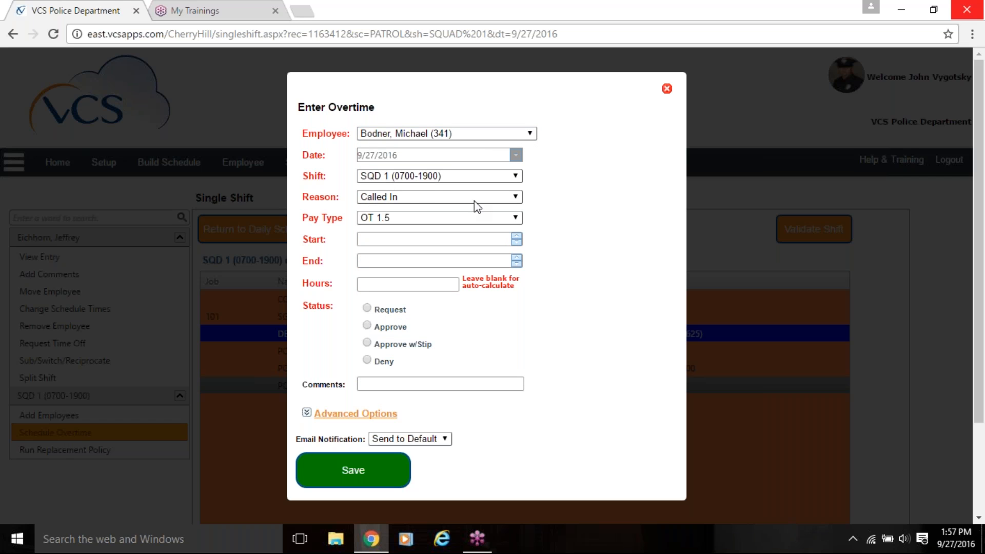
{"action": "left_click", "coordinate": [517, 199]}
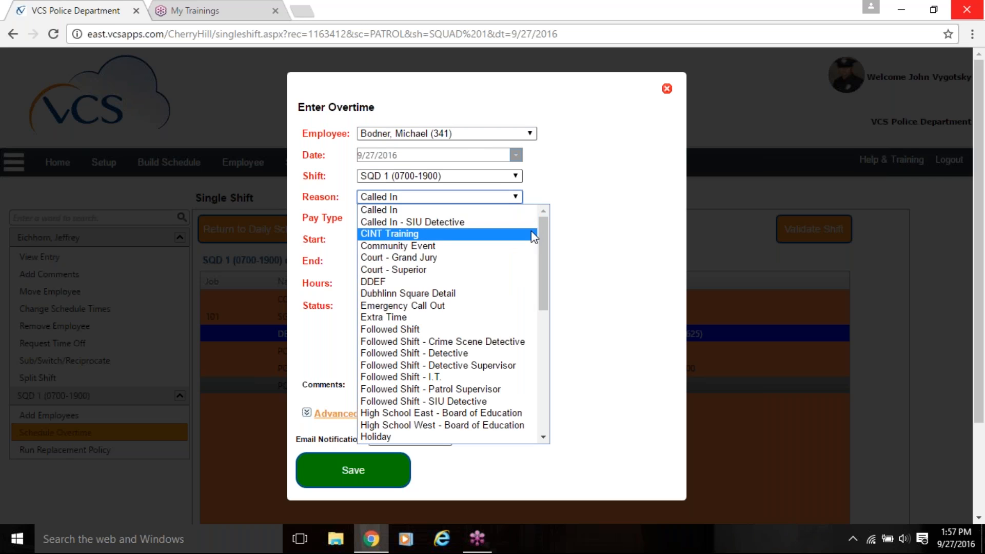
{"action": "left_click_drag", "start_coordinate": [542, 253], "coordinate": [529, 394]}
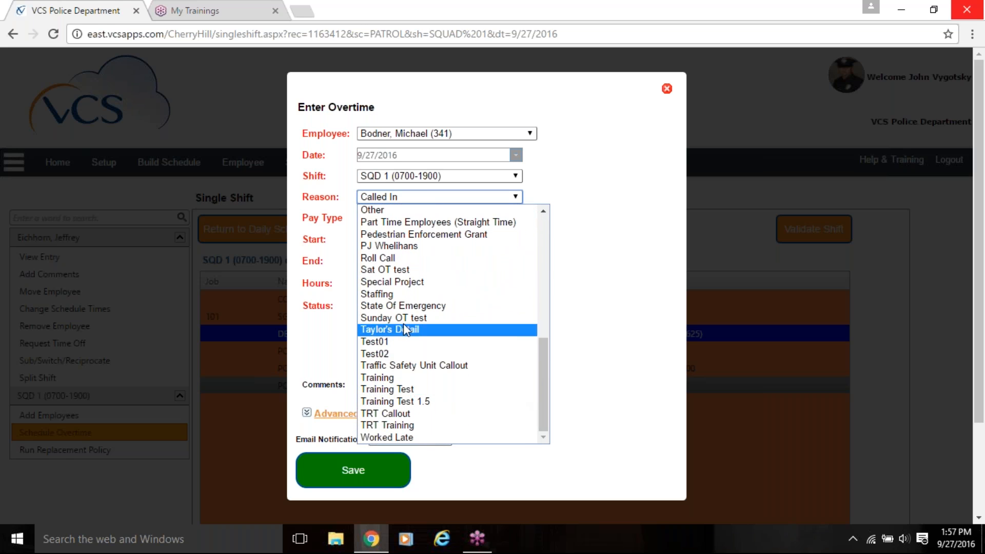
{"action": "left_click", "coordinate": [403, 293]}
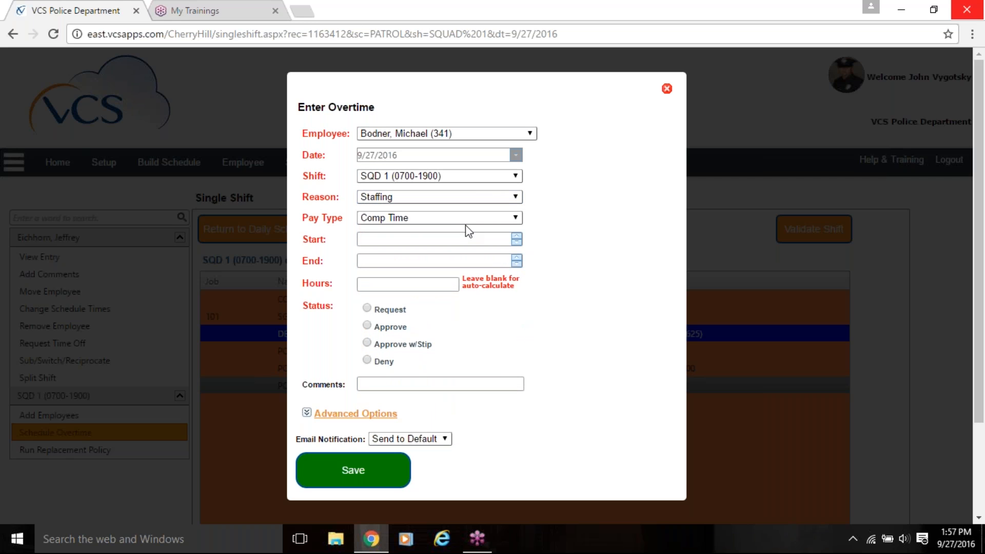
Check the pay type options for Staffing, and change the overtime reason to Called In with pay type OT 1.5
{"action": "left_click", "coordinate": [511, 218]}
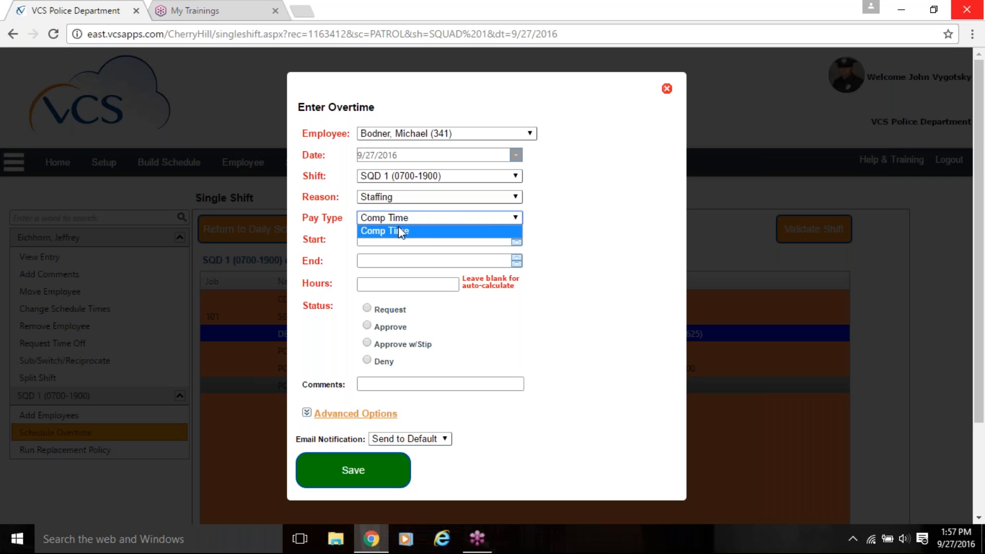
{"action": "left_click", "coordinate": [517, 197]}
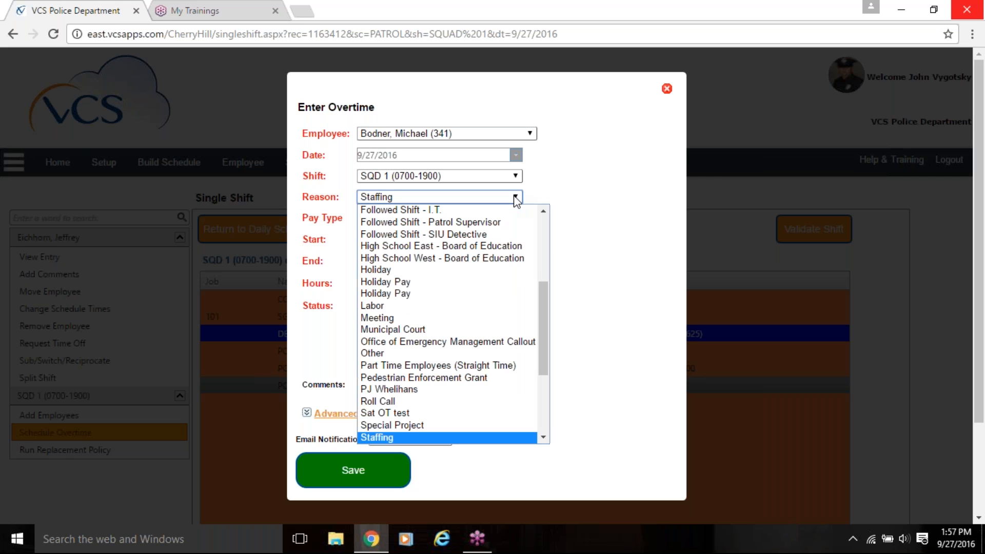
{"action": "left_click", "coordinate": [541, 233]}
{"action": "left_click", "coordinate": [392, 213]}
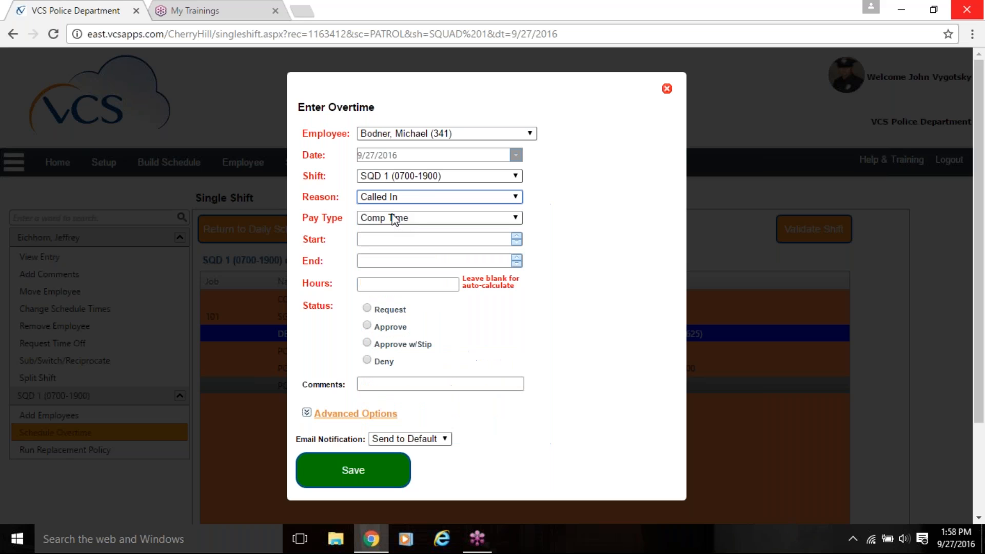
{"action": "left_click", "coordinate": [516, 219]}
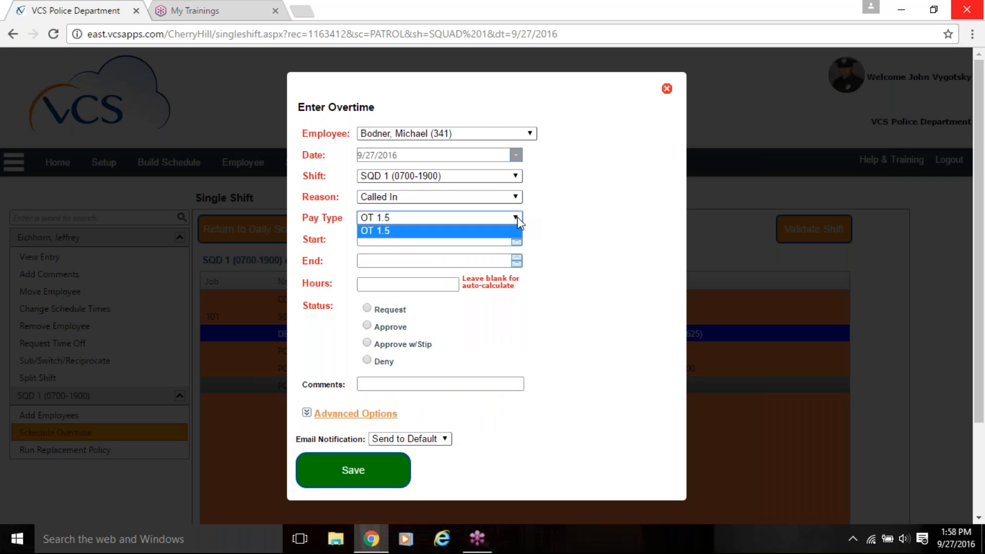
{"action": "left_click", "coordinate": [516, 219]}
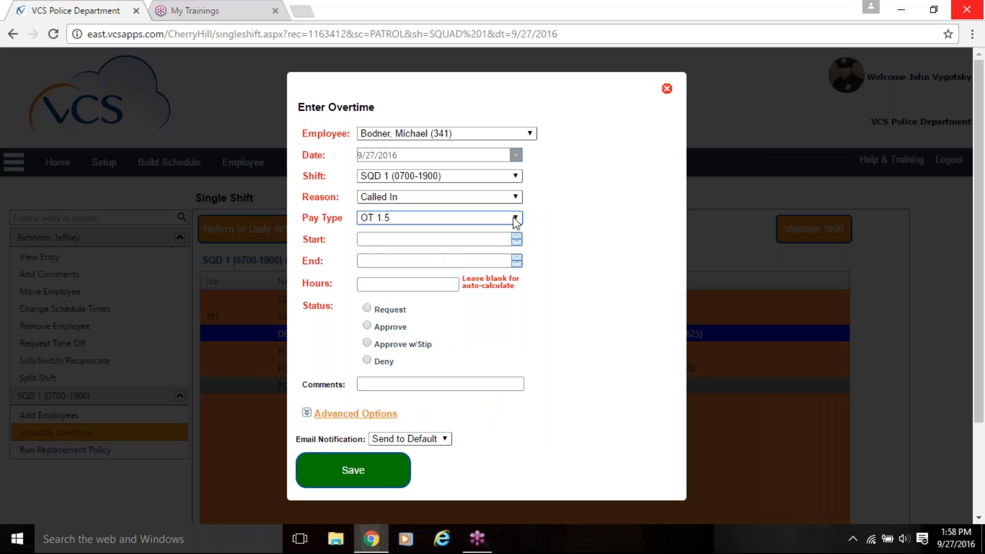
Try to save the overtime as approved from 07:00 to 19:00 for 12 hours, and close the entry form
{"action": "left_click", "coordinate": [502, 238]}
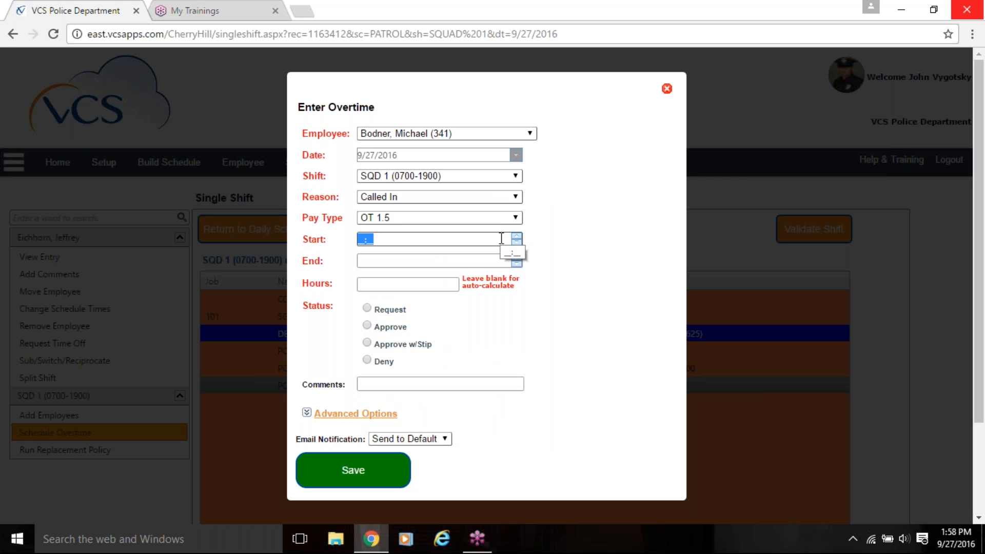
{"action": "type", "text": "7:00"}
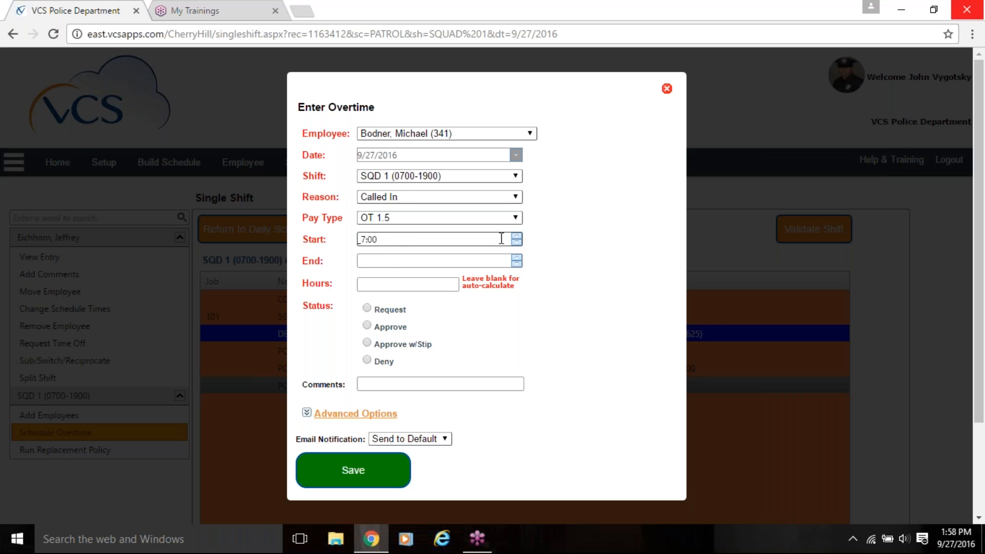
{"action": "left_click", "coordinate": [377, 261]}
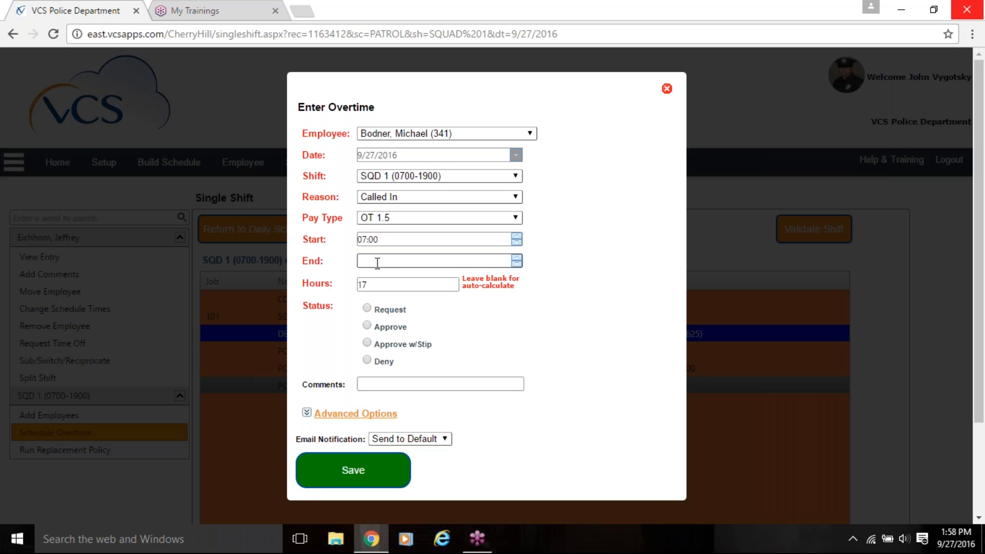
{"action": "left_click", "coordinate": [377, 262]}
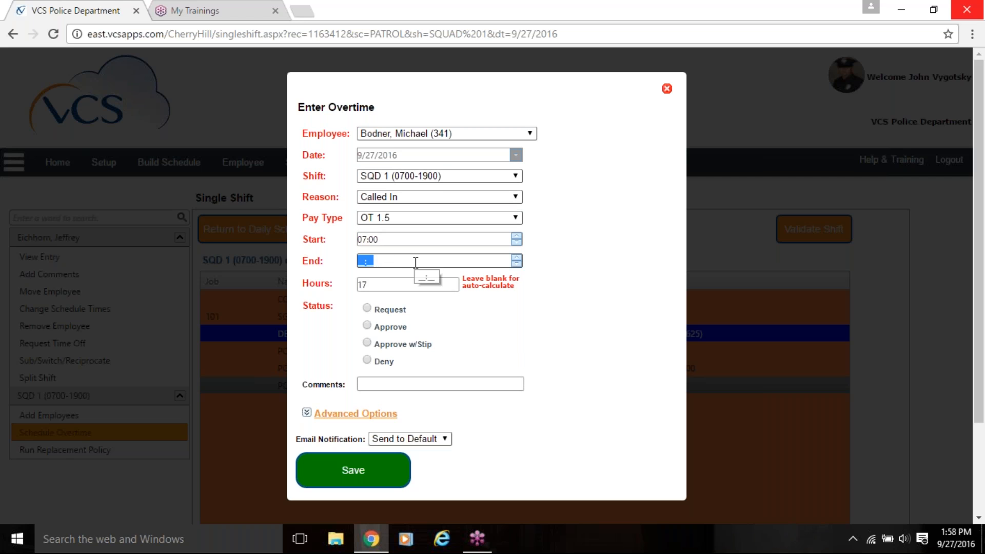
{"action": "type", "text": "19:"}
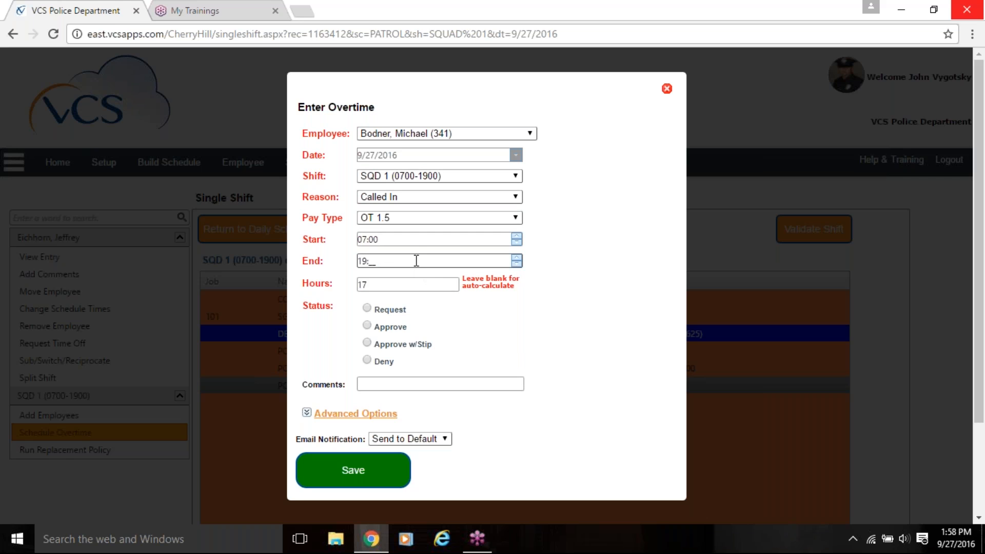
{"action": "type", "text": "00"}
{"action": "left_click", "coordinate": [412, 280]}
{"action": "key", "text": "BackSpace"}
{"action": "type", "text": "2"}
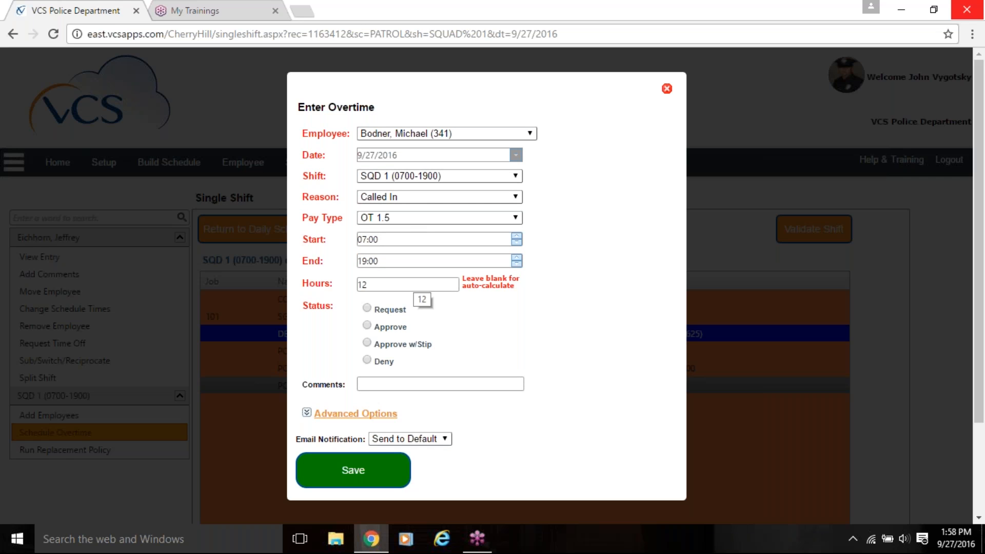
{"action": "left_click", "coordinate": [368, 326]}
{"action": "left_click", "coordinate": [352, 470]}
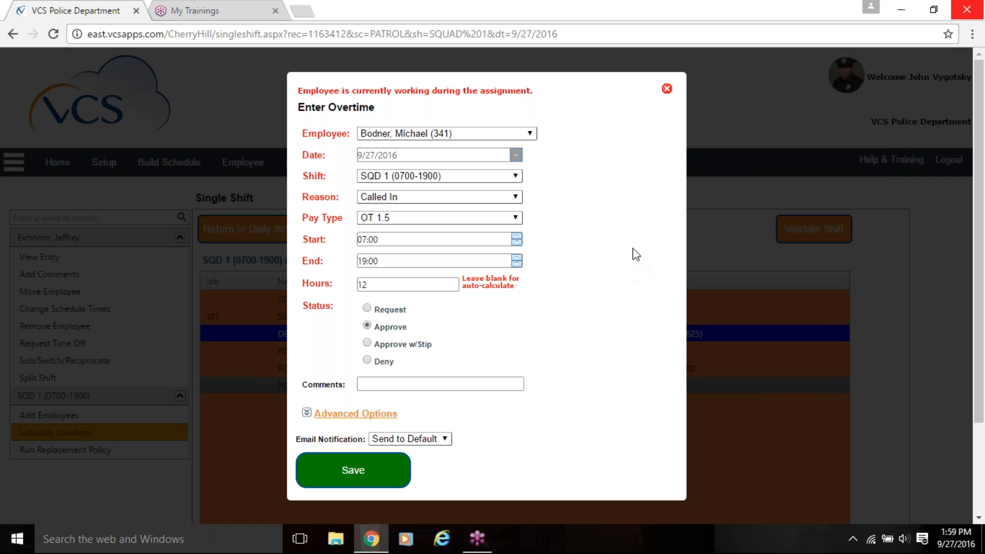
{"action": "left_click", "coordinate": [667, 89]}
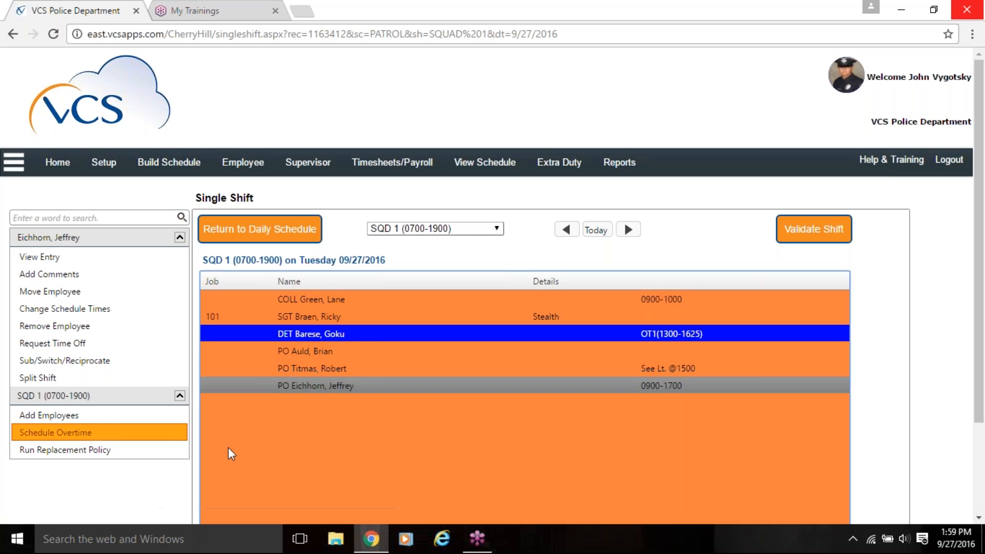
Open the replacement policy for SQD 1 on 9/27/2016 and check the available overtime lists under the standard rules
{"action": "left_click", "coordinate": [99, 452]}
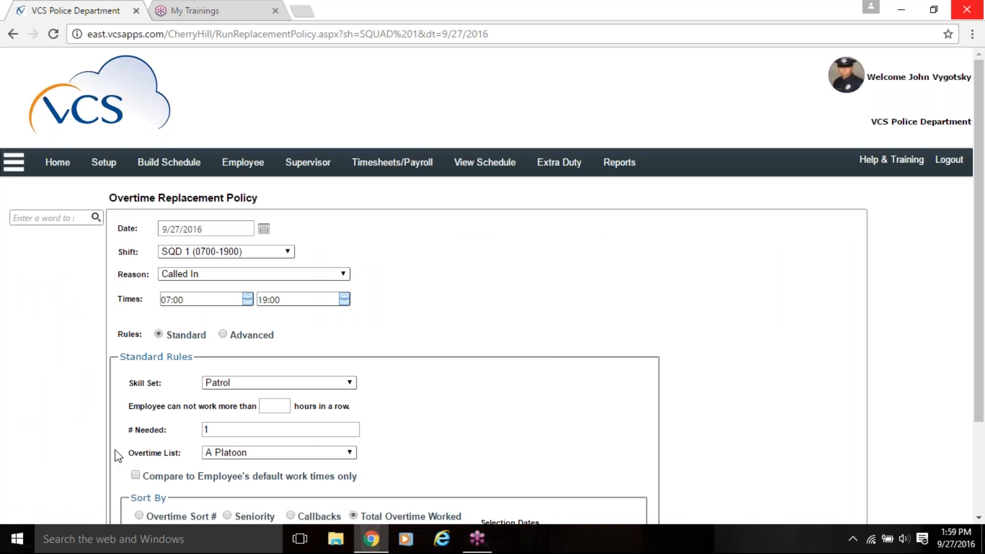
{"action": "scroll", "coordinate": [734, 359], "scroll_direction": "down", "scroll_amount": 3}
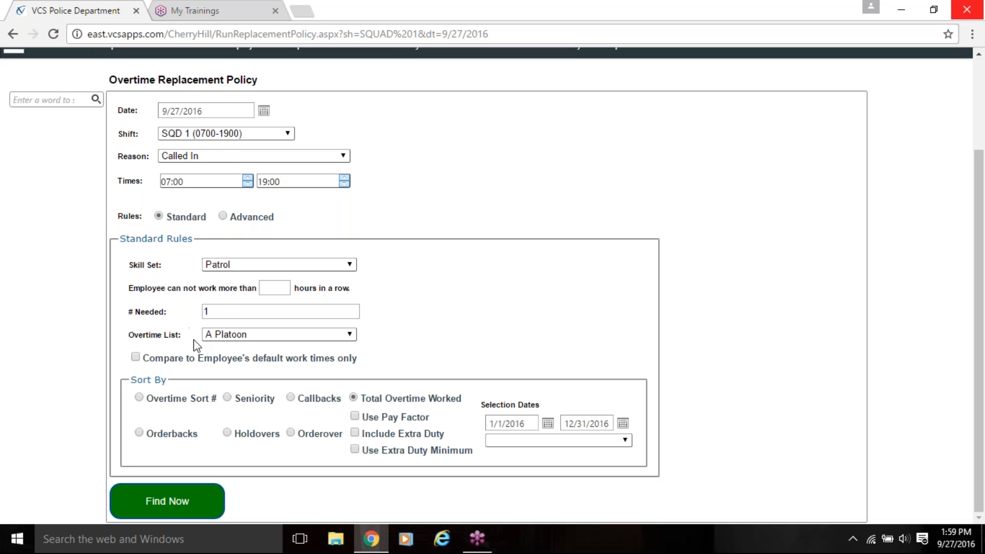
{"action": "left_click", "coordinate": [347, 337]}
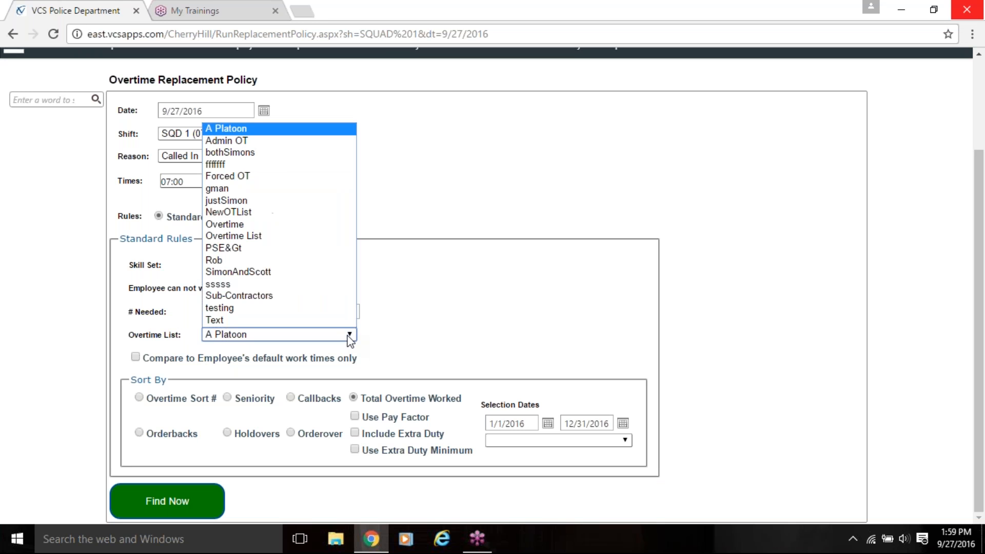
{"action": "left_click", "coordinate": [348, 339]}
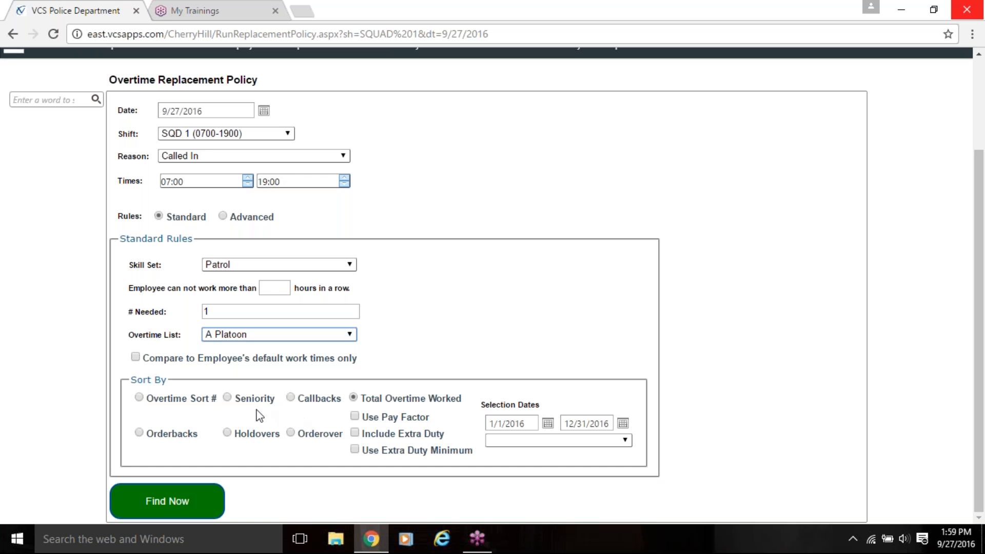
Run the replacement policy with Advanced rules and group OT 2 to find overtime candidates
{"action": "left_click", "coordinate": [224, 216]}
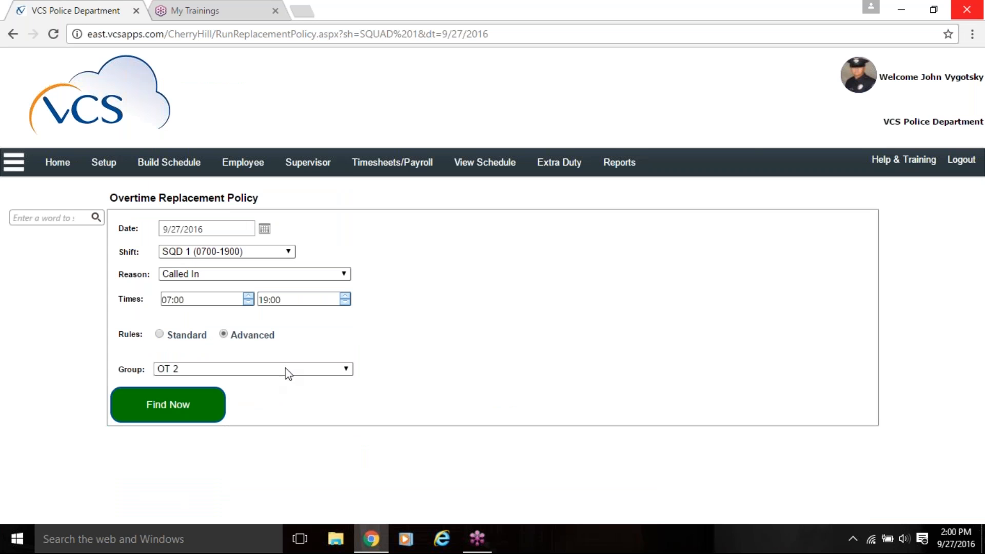
{"action": "left_click", "coordinate": [344, 372]}
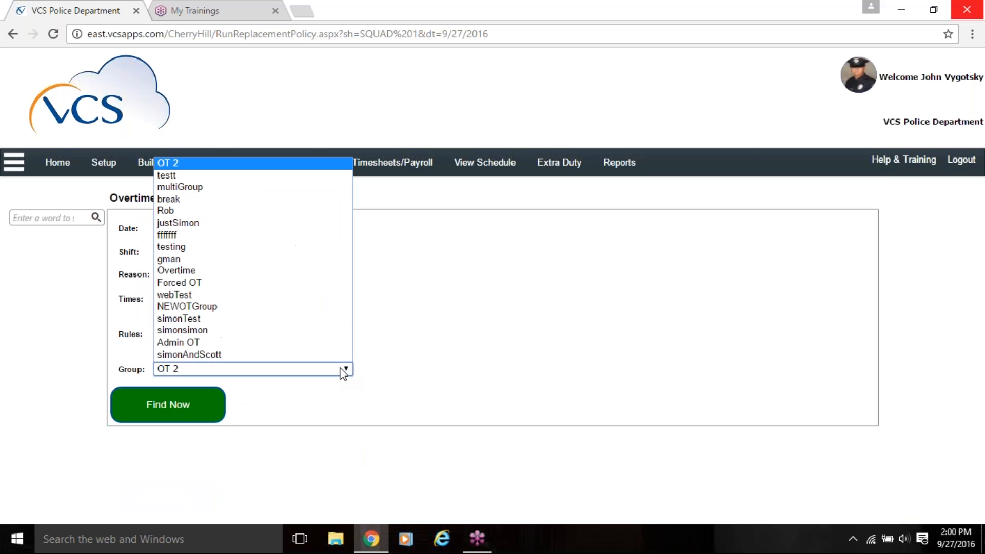
{"action": "left_click", "coordinate": [344, 372]}
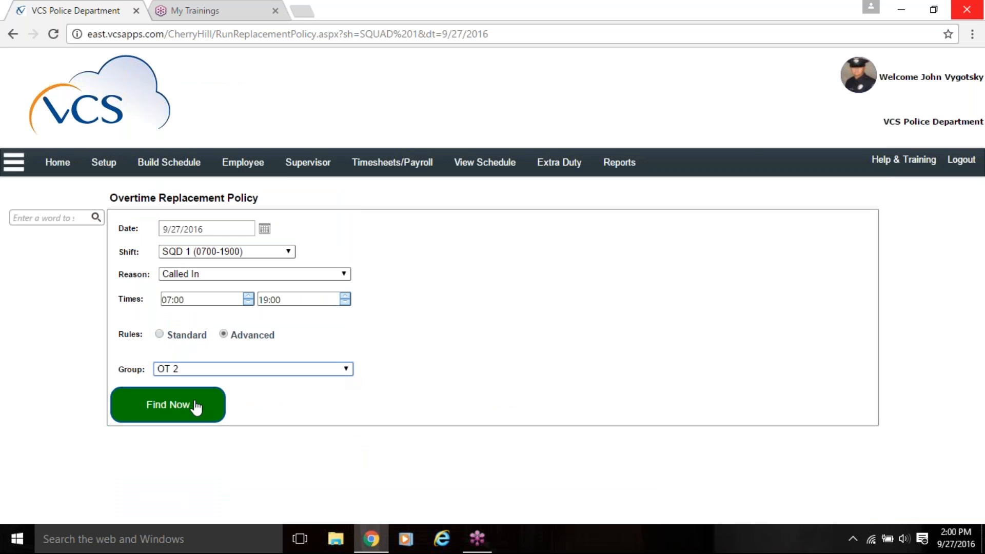
{"action": "left_click", "coordinate": [169, 407]}
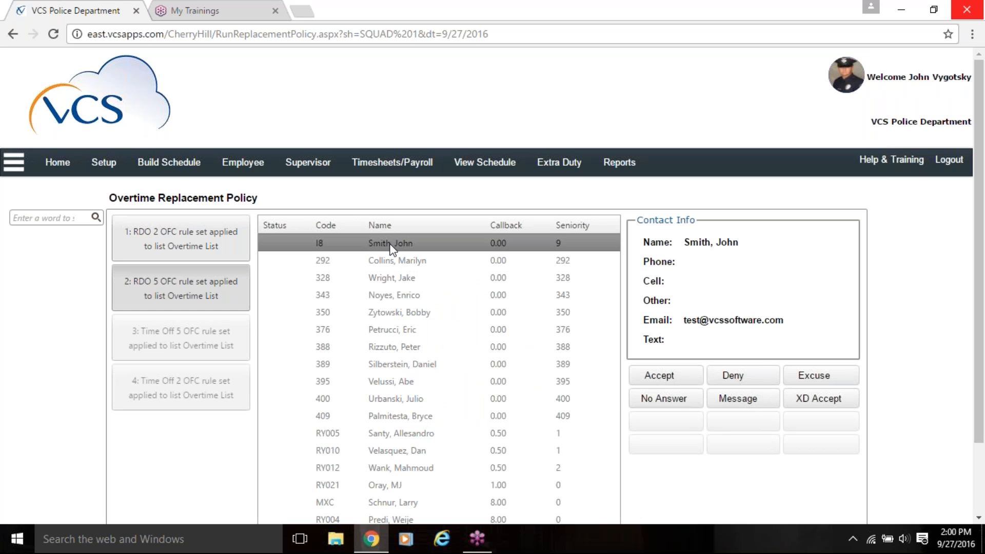
Record a Deny response with the log text Deny for the first employee on the candidate list
{"action": "left_click", "coordinate": [744, 376]}
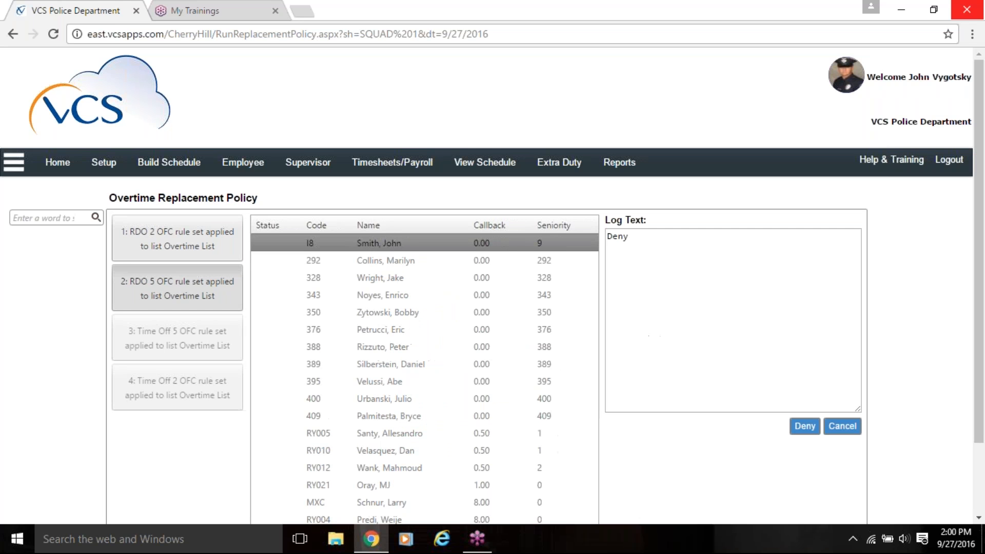
{"action": "left_click", "coordinate": [643, 245]}
{"action": "left_click", "coordinate": [804, 427]}
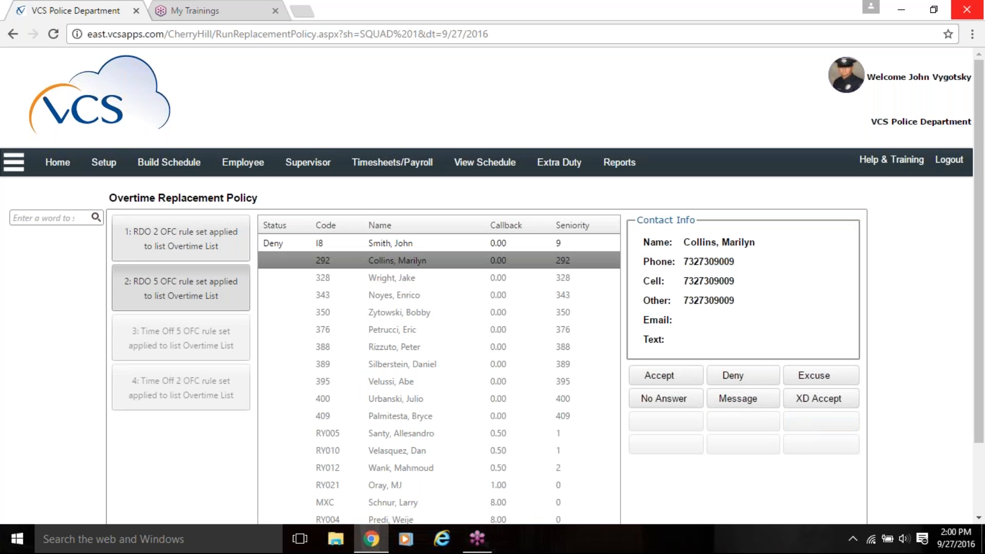
Accept the overtime for the second candidate with pay type OT 1.5, 7:00 AM to 7:00 PM, auto-approved, and assign it
{"action": "left_click", "coordinate": [663, 378]}
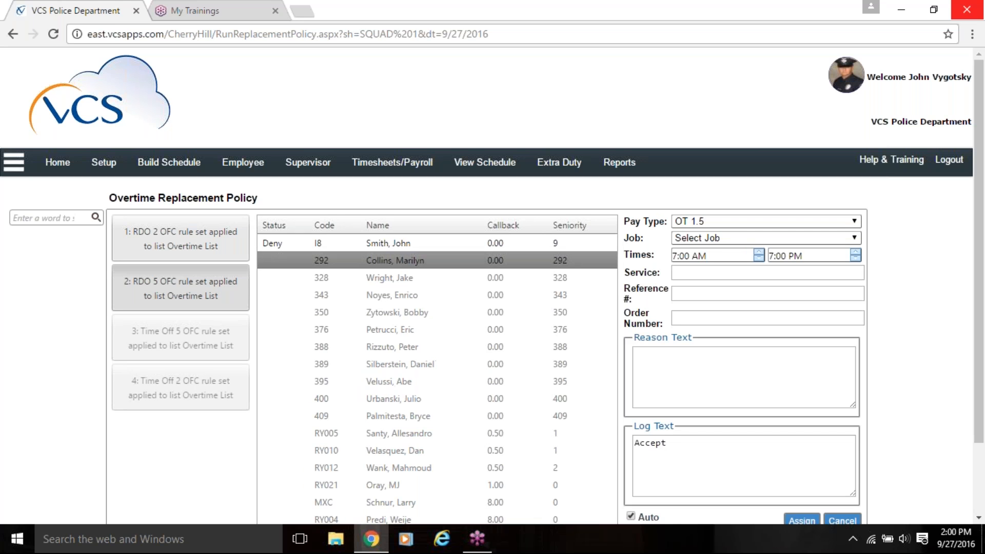
{"action": "left_click", "coordinate": [854, 222]}
{"action": "left_click", "coordinate": [852, 221]}
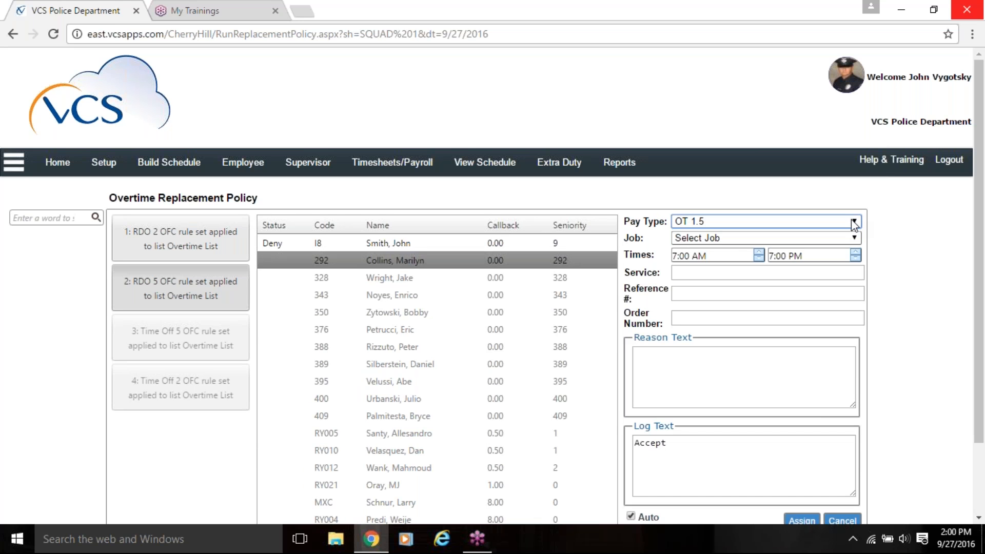
{"action": "left_click", "coordinate": [854, 237]}
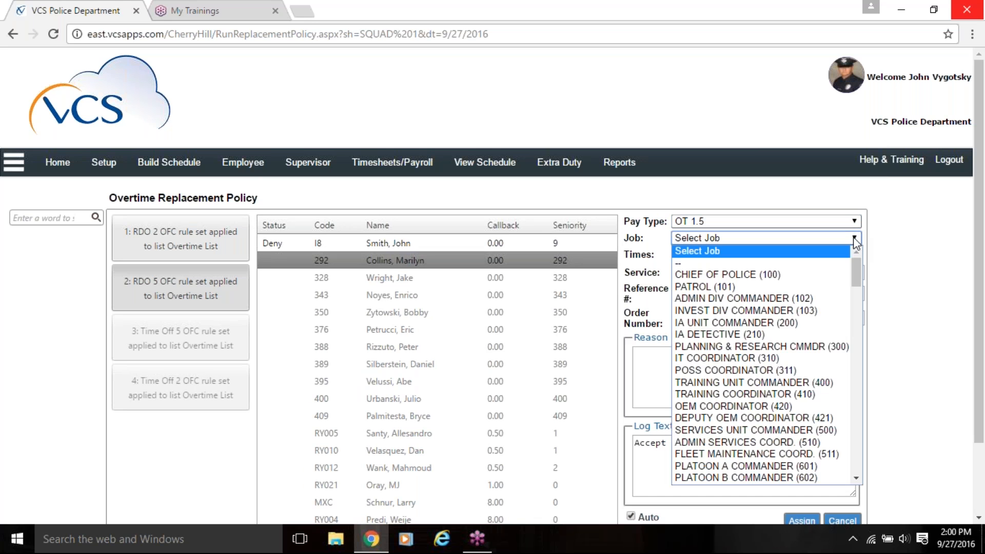
{"action": "left_click", "coordinate": [855, 238]}
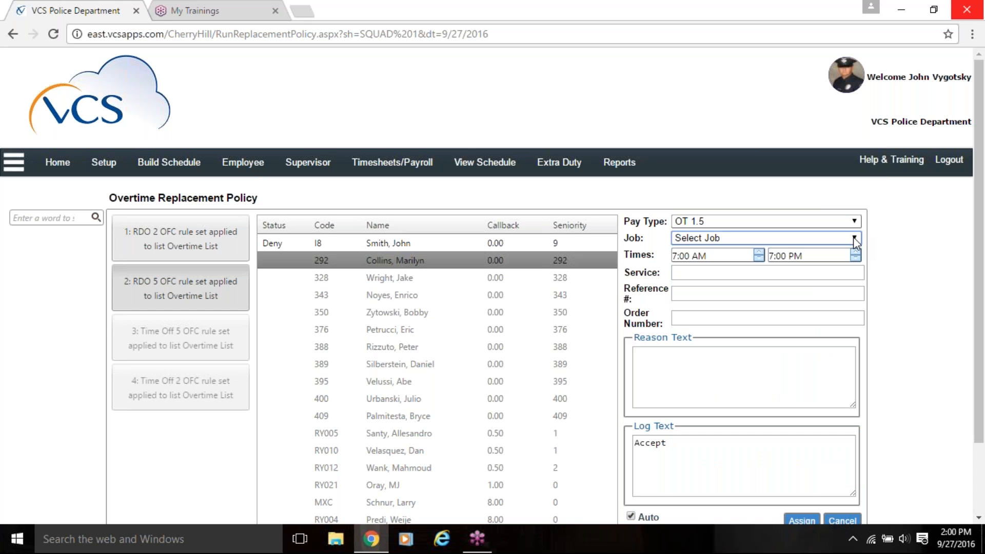
{"action": "left_click", "coordinate": [725, 370]}
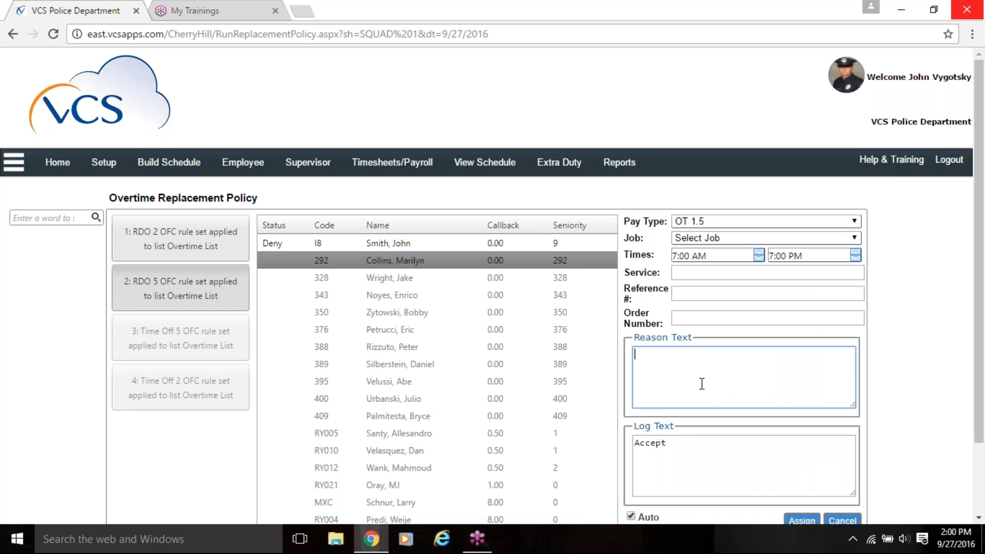
{"action": "left_click", "coordinate": [688, 444]}
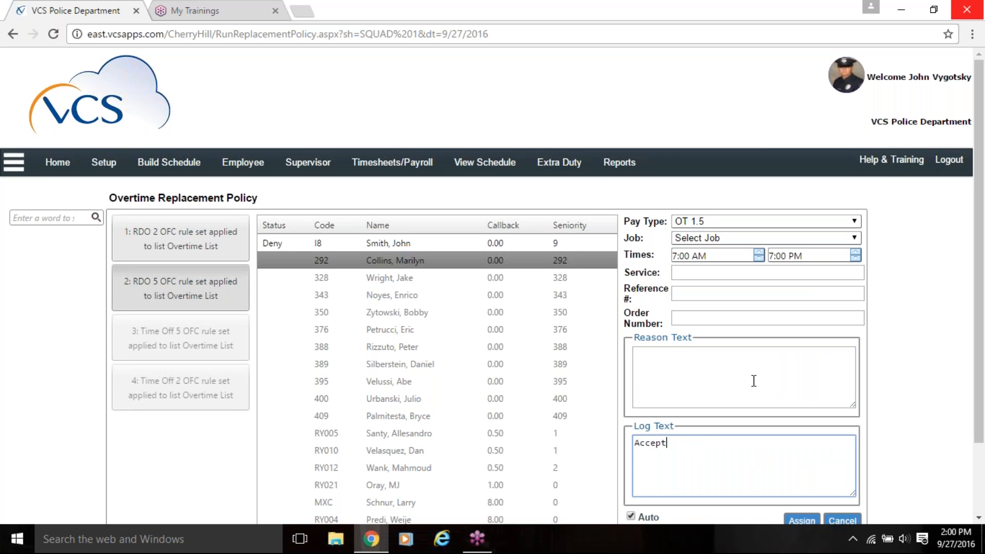
{"action": "scroll", "coordinate": [753, 380], "scroll_direction": "down", "scroll_amount": 2}
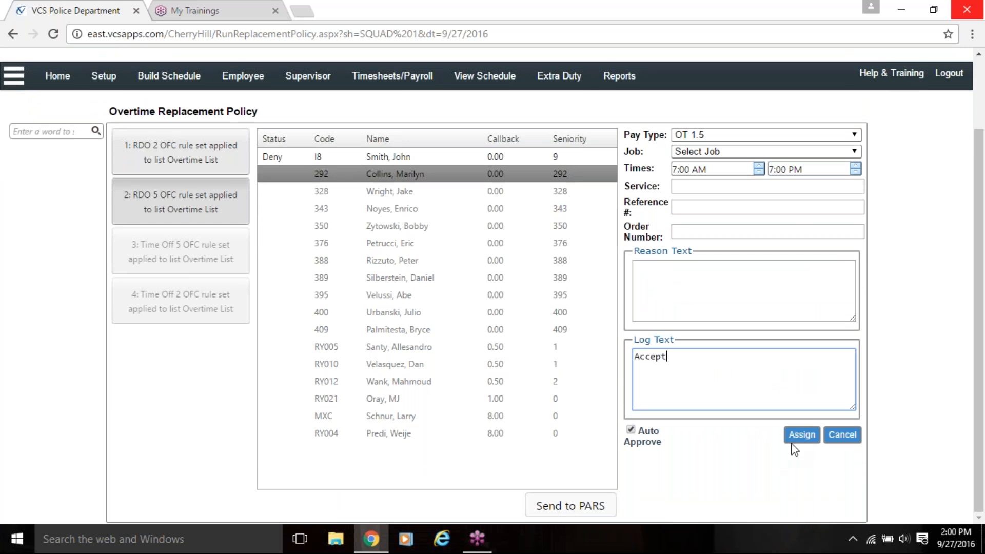
{"action": "left_click", "coordinate": [802, 436]}
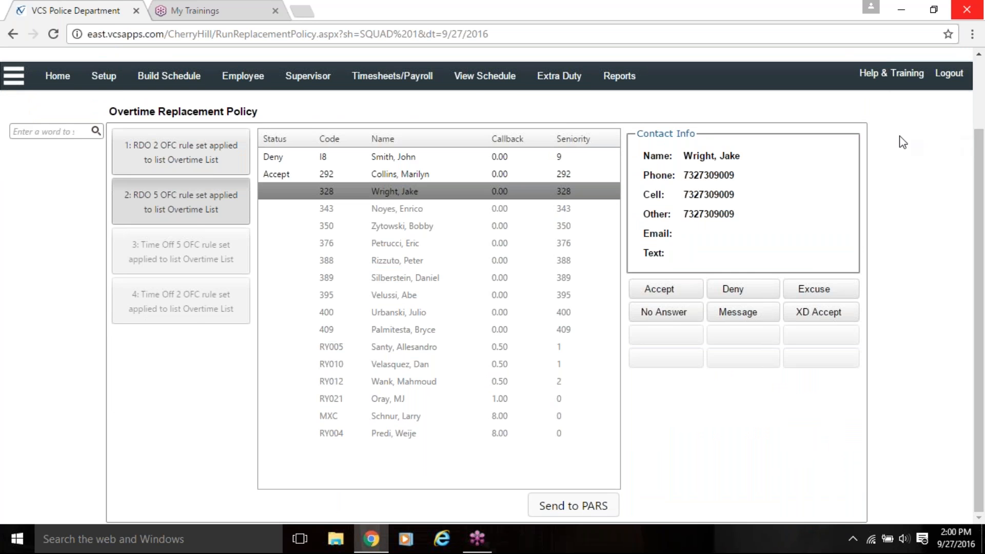
Open the daily schedule for 9/27/2016 to check the overtime assignments in SQD 1
{"action": "left_click", "coordinate": [481, 82]}
{"action": "left_click", "coordinate": [72, 150]}
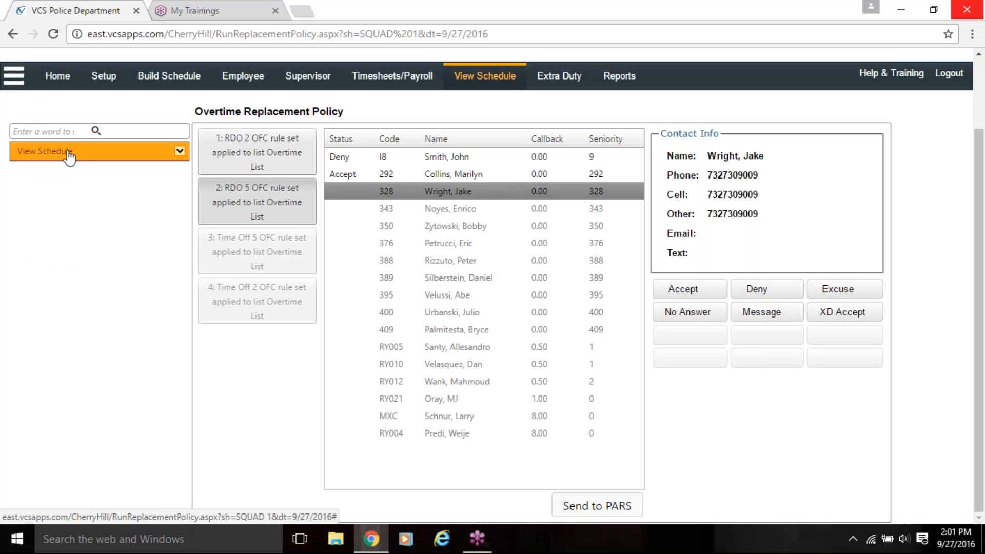
{"action": "left_click", "coordinate": [67, 155]}
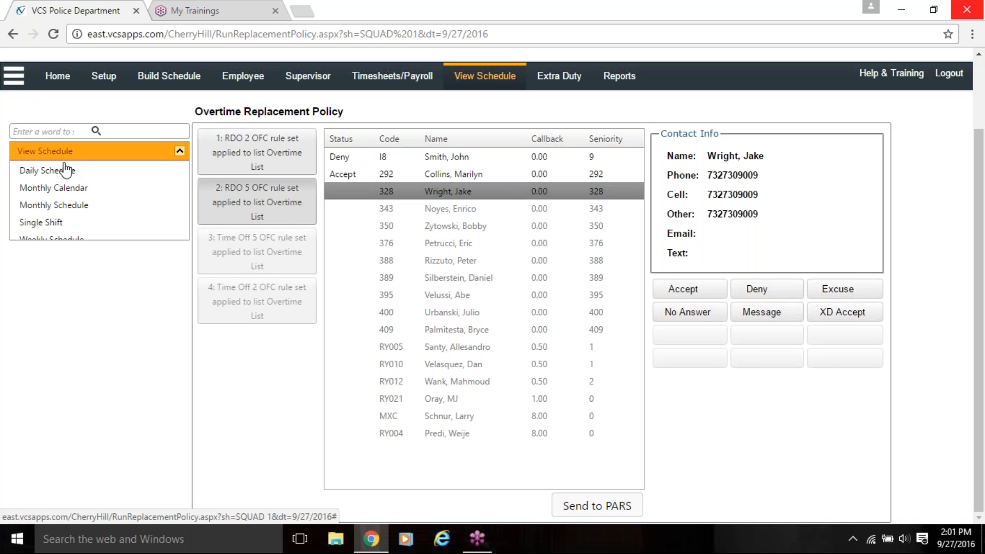
{"action": "left_click", "coordinate": [64, 173]}
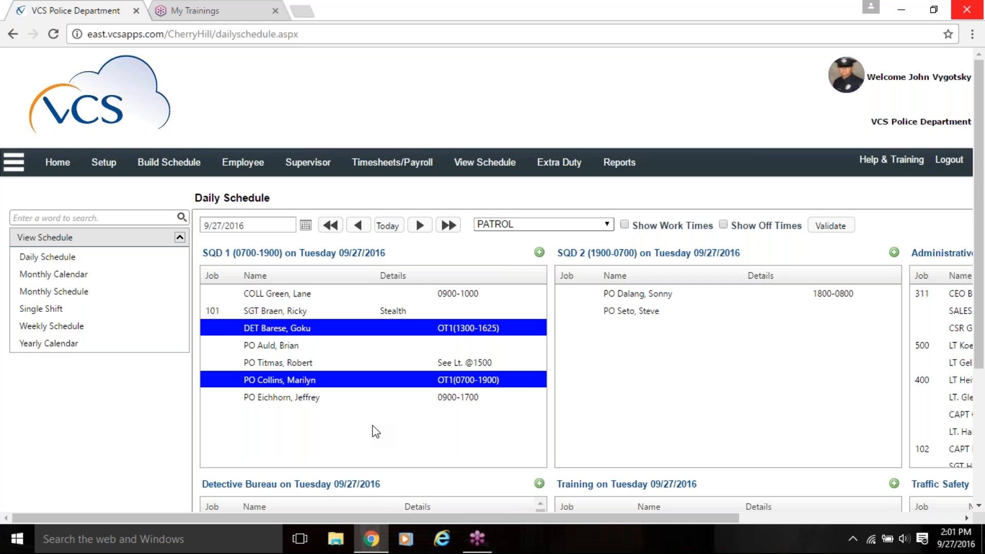
View the change form for the detective's 1300-1625 overtime in SQD 1, and close it without saving
{"action": "left_click", "coordinate": [346, 326]}
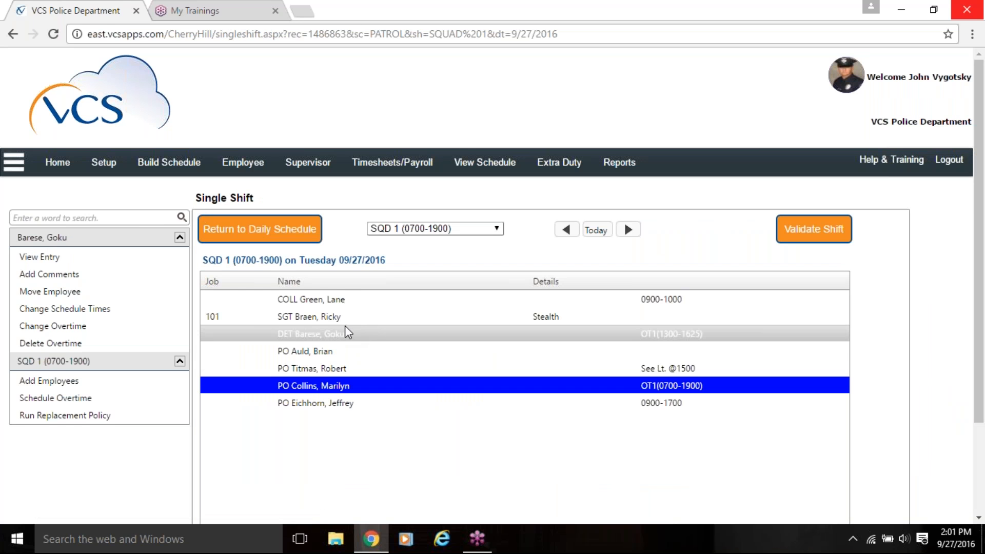
{"action": "left_click", "coordinate": [59, 328]}
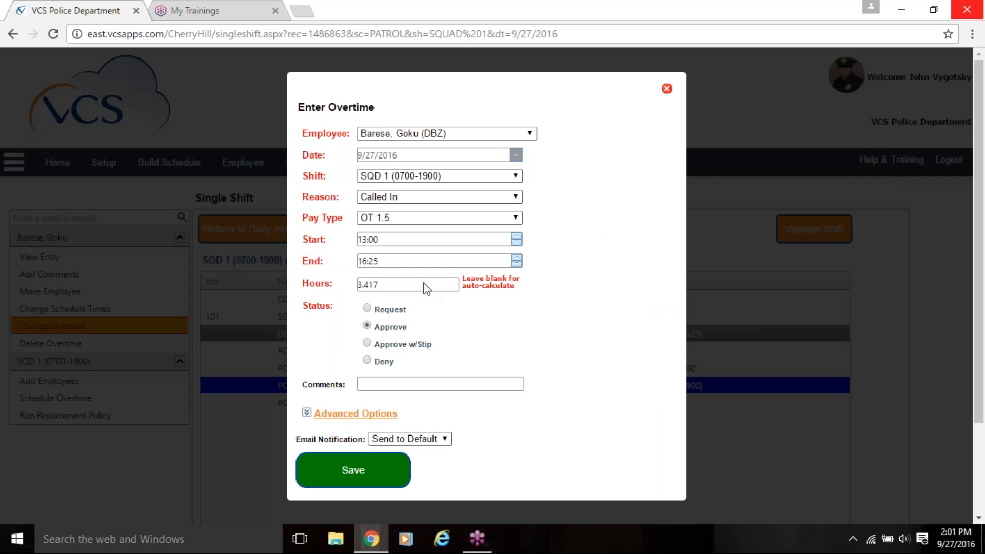
{"action": "left_click", "coordinate": [667, 89]}
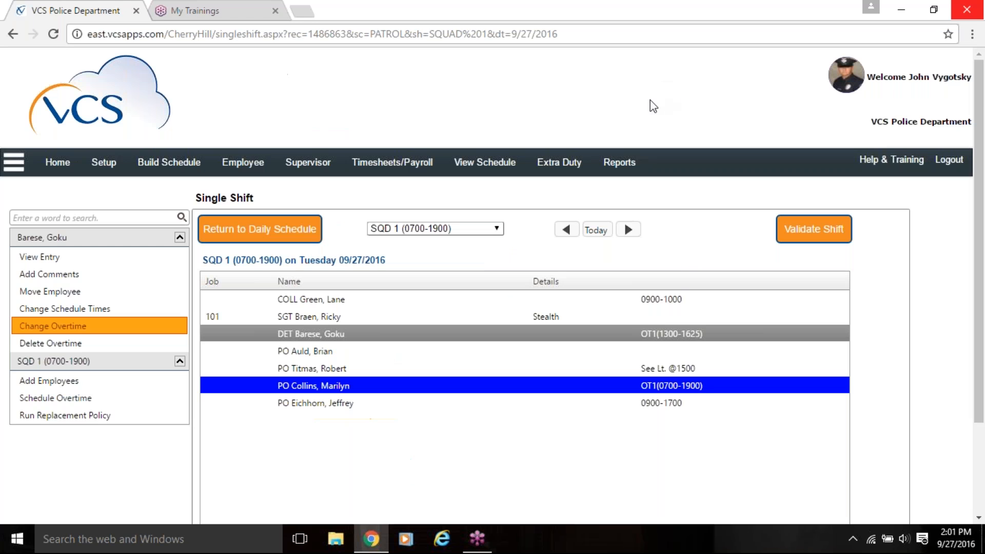
Search managed overtime of all statuses from 9/27/2016 to 12/31/2016, and examine the entries and their status options
{"action": "left_click", "coordinate": [295, 167]}
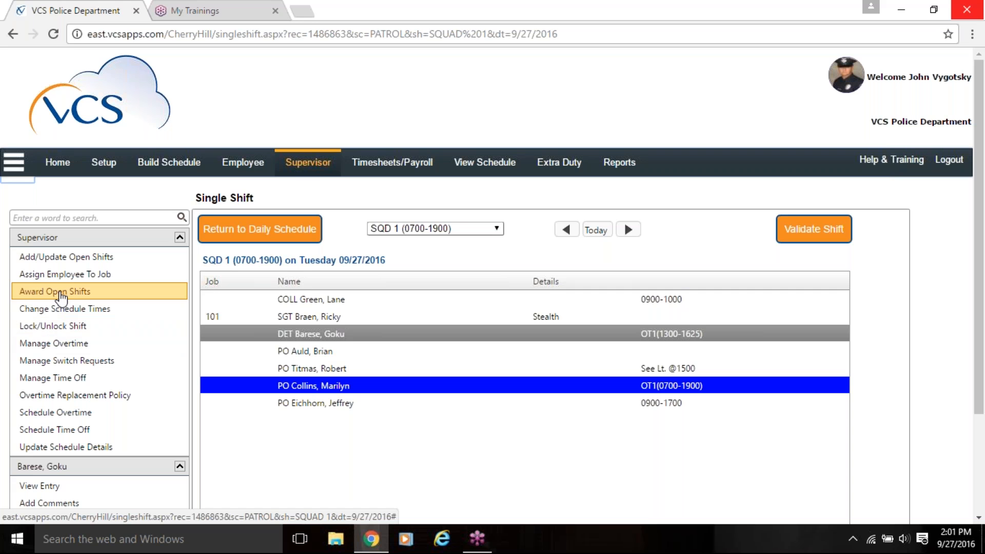
{"action": "left_click", "coordinate": [51, 344]}
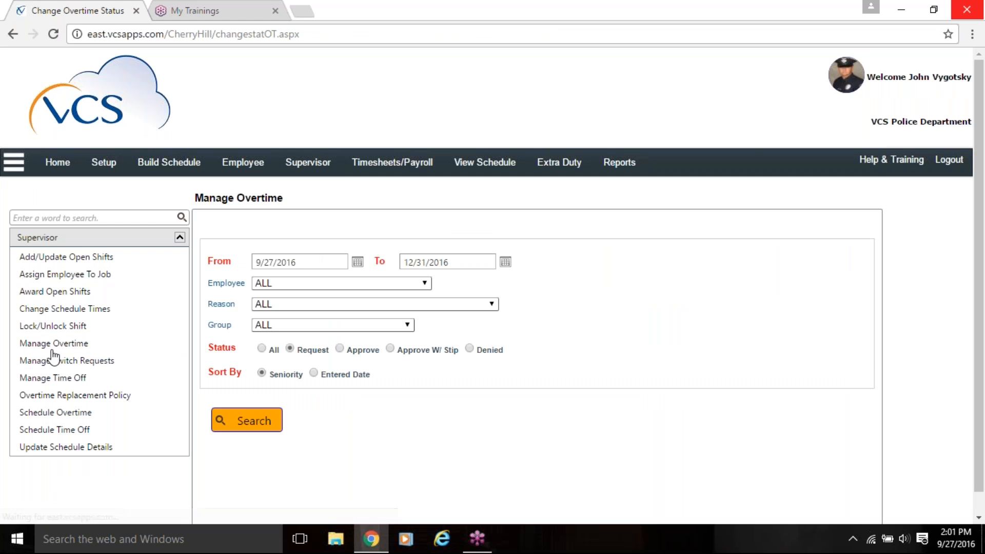
{"action": "left_click", "coordinate": [262, 349]}
{"action": "left_click", "coordinate": [254, 421]}
{"action": "scroll", "coordinate": [612, 398], "scroll_direction": "down", "scroll_amount": 1}
{"action": "scroll", "coordinate": [612, 392], "scroll_direction": "down", "scroll_amount": 4}
{"action": "left_click", "coordinate": [280, 326]}
{"action": "left_click", "coordinate": [278, 324]}
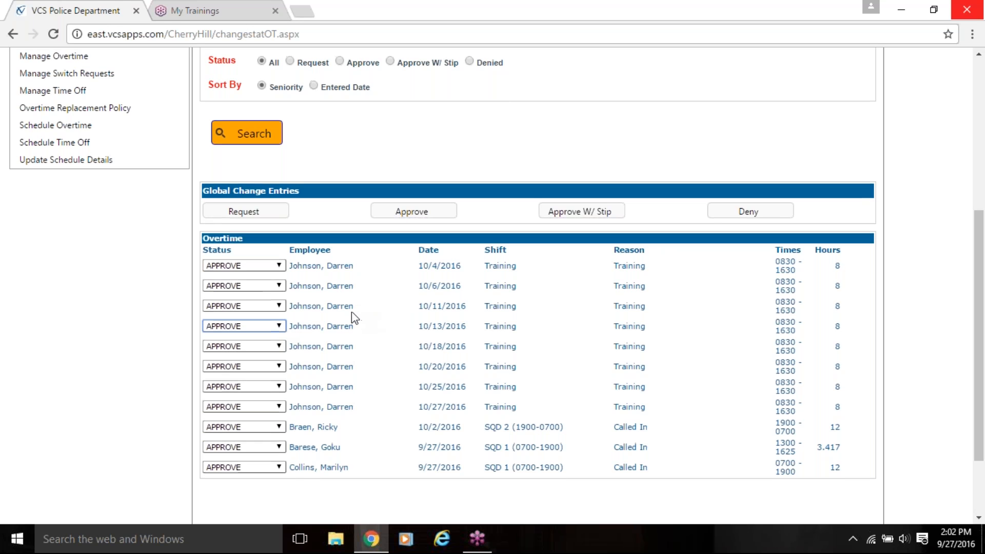
Return to the daily schedule and delete the PO's 0700-1900 overtime entry in SQD 1 on 9/27/2016
{"action": "scroll", "coordinate": [352, 312], "scroll_direction": "up", "scroll_amount": 6}
{"action": "left_click", "coordinate": [484, 162]}
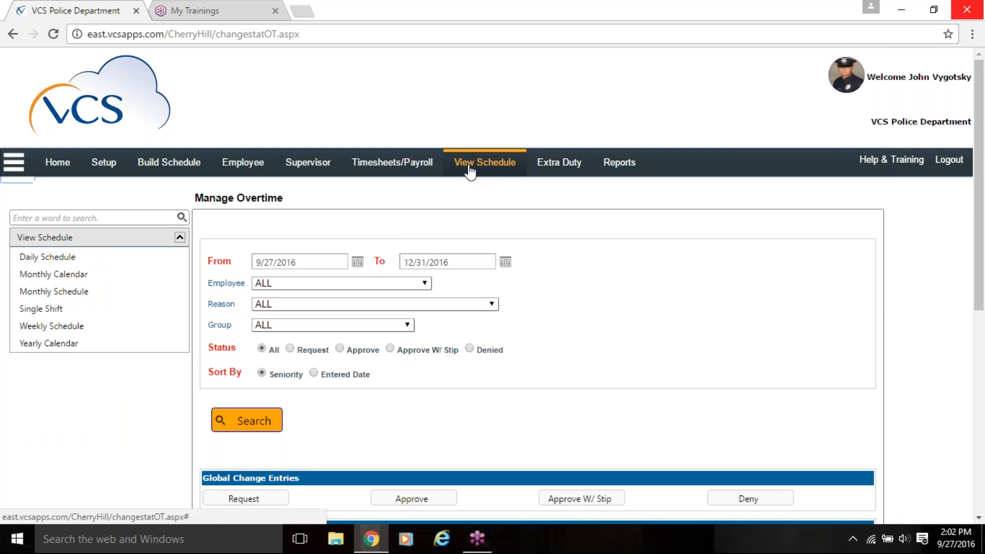
{"action": "left_click", "coordinate": [68, 257]}
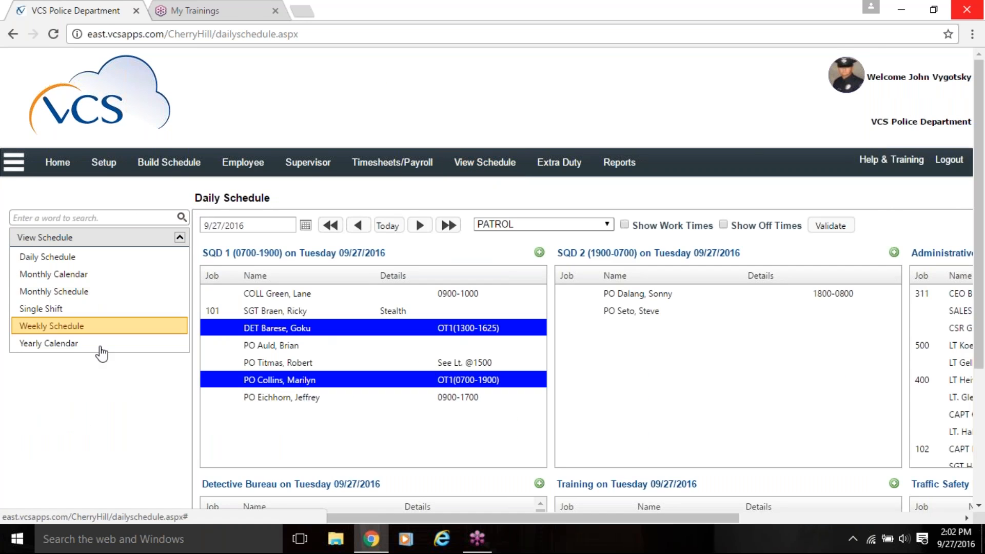
{"action": "left_click", "coordinate": [374, 380]}
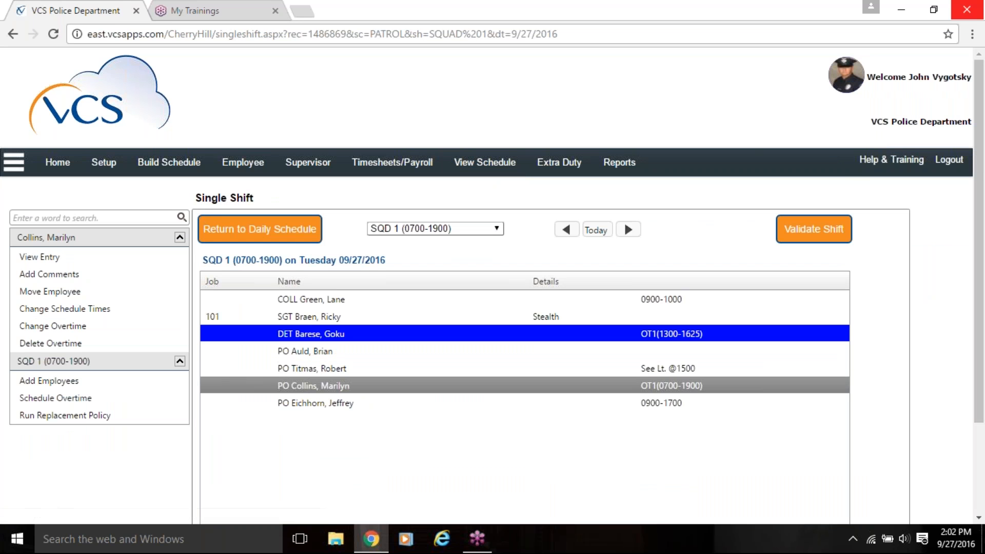
{"action": "left_click", "coordinate": [60, 345]}
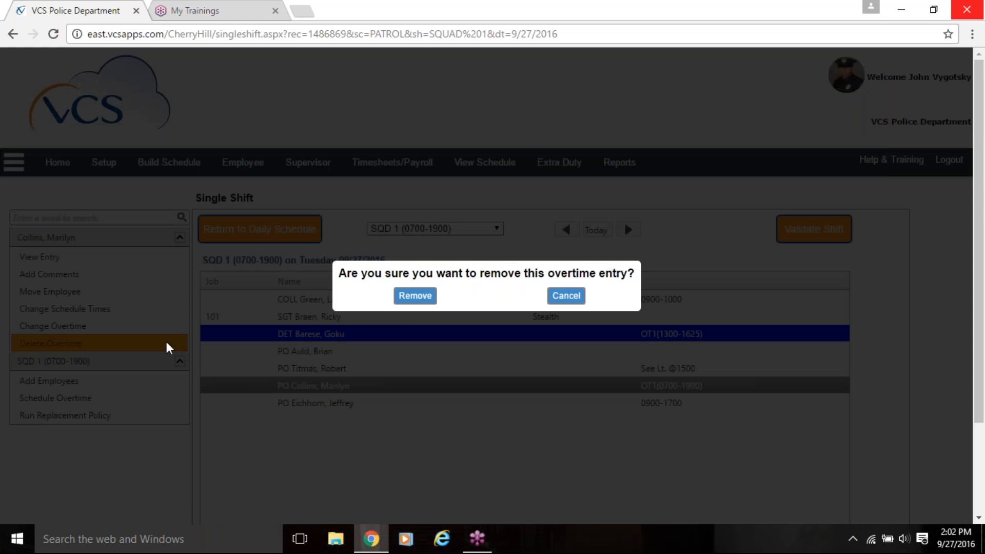
{"action": "left_click", "coordinate": [414, 297]}
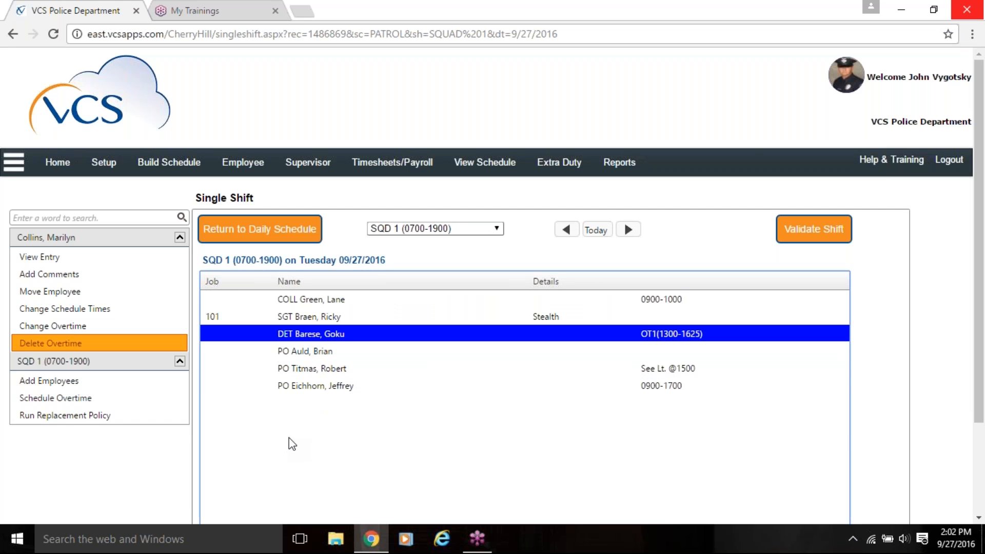
{"action": "left_click", "coordinate": [316, 351]}
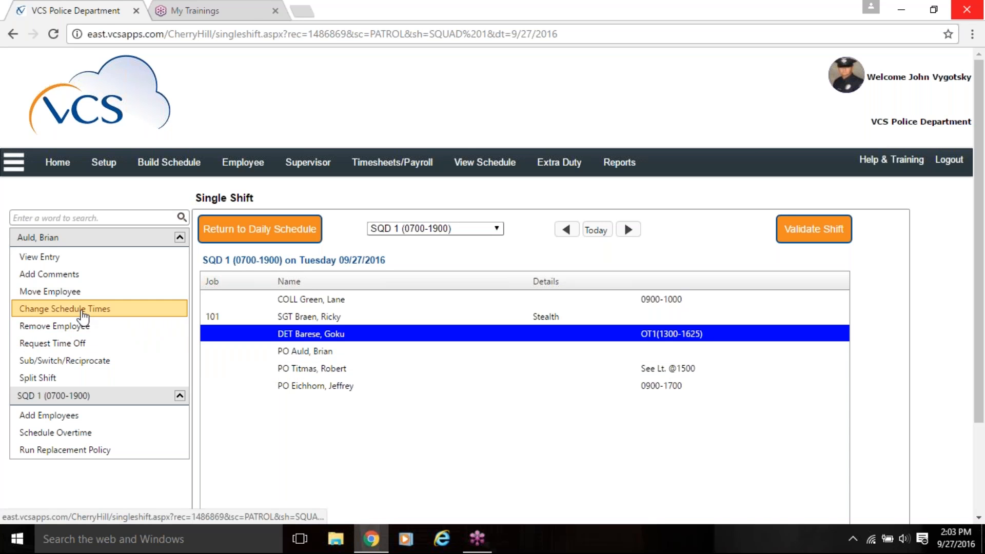
{"action": "left_click", "coordinate": [275, 364]}
{"action": "left_click", "coordinate": [77, 344]}
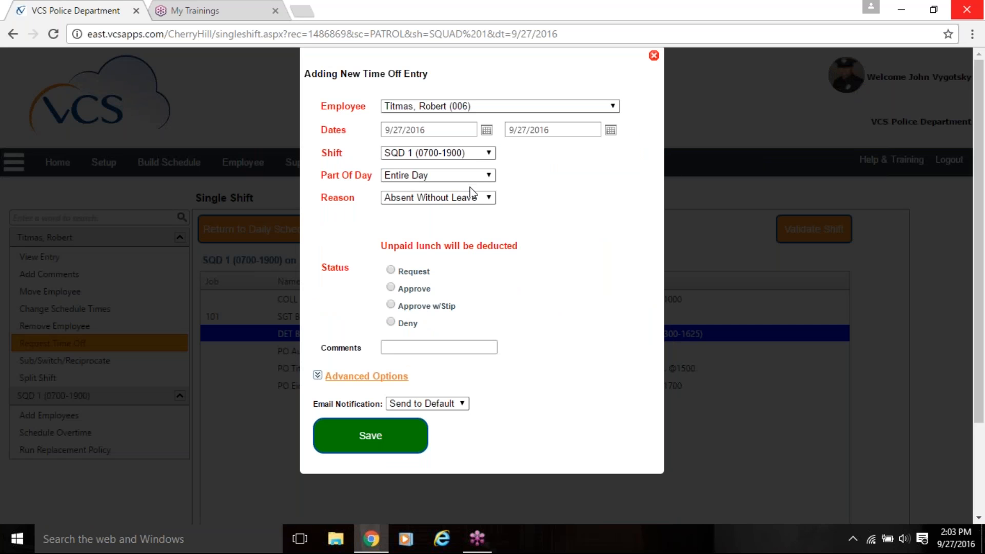
{"action": "left_click", "coordinate": [485, 198]}
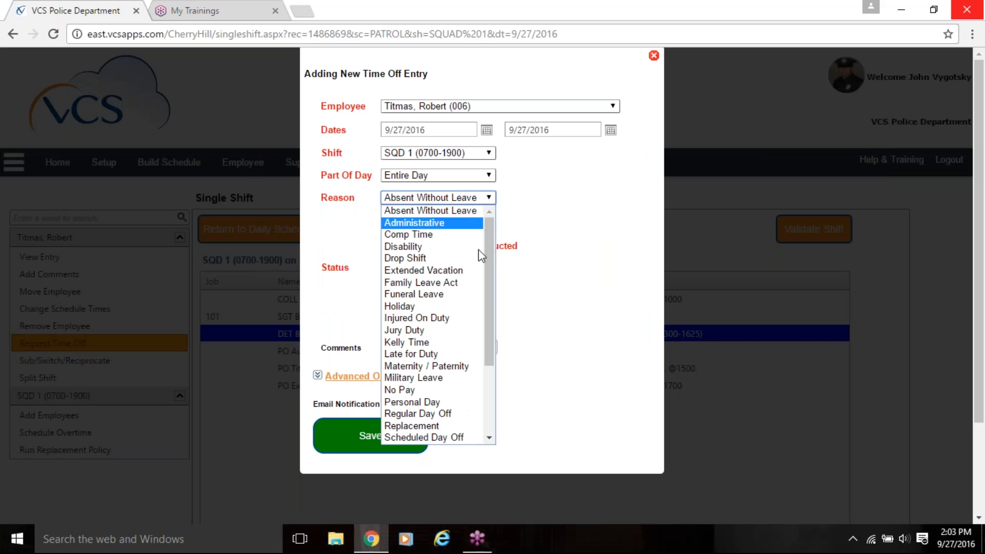
{"action": "left_click_drag", "start_coordinate": [484, 346], "coordinate": [482, 413]}
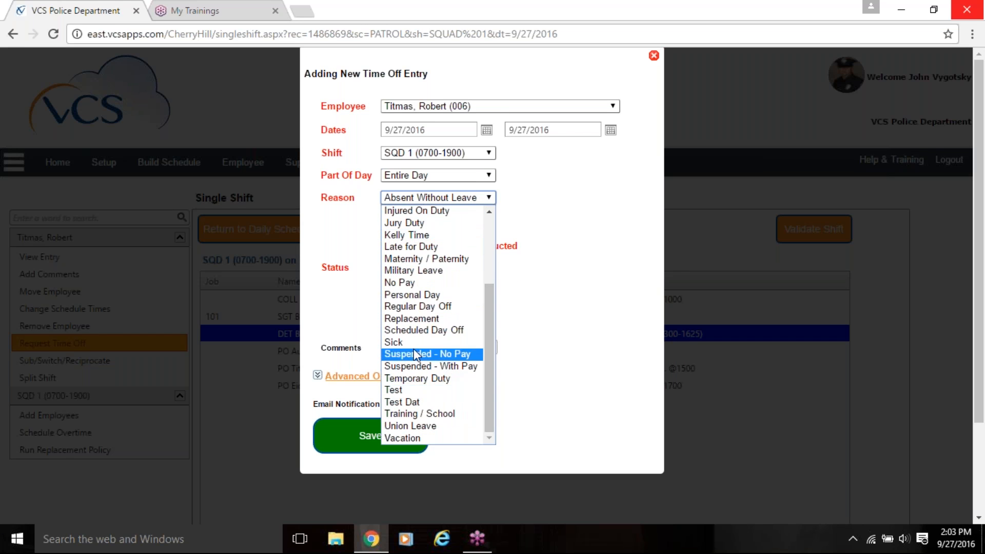
{"action": "left_click", "coordinate": [414, 342]}
{"action": "left_click", "coordinate": [392, 313]}
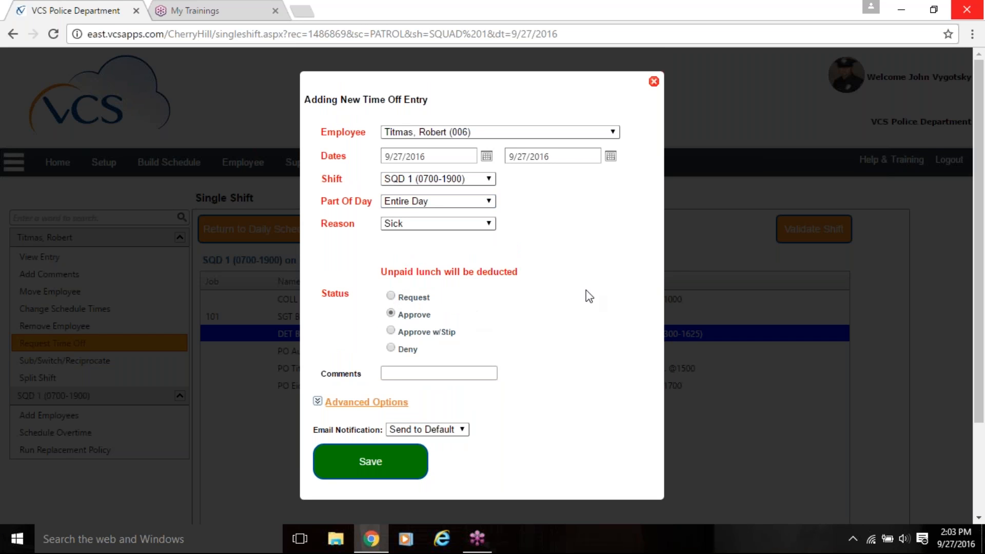
{"action": "left_click", "coordinate": [654, 83]}
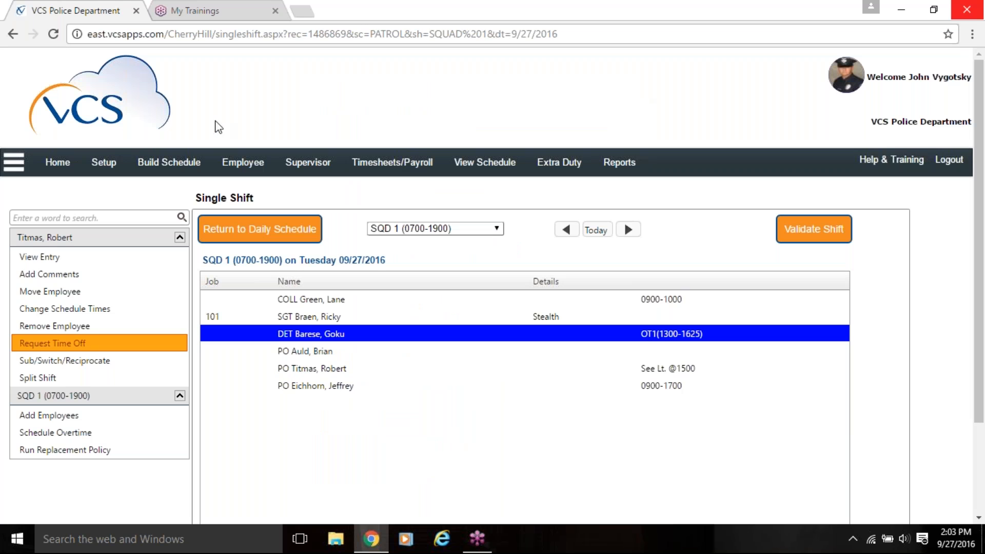
View the same PO's Sub/Switch/Reciprocate form, close it without saving, and return to the daily schedule
{"action": "left_click", "coordinate": [86, 362]}
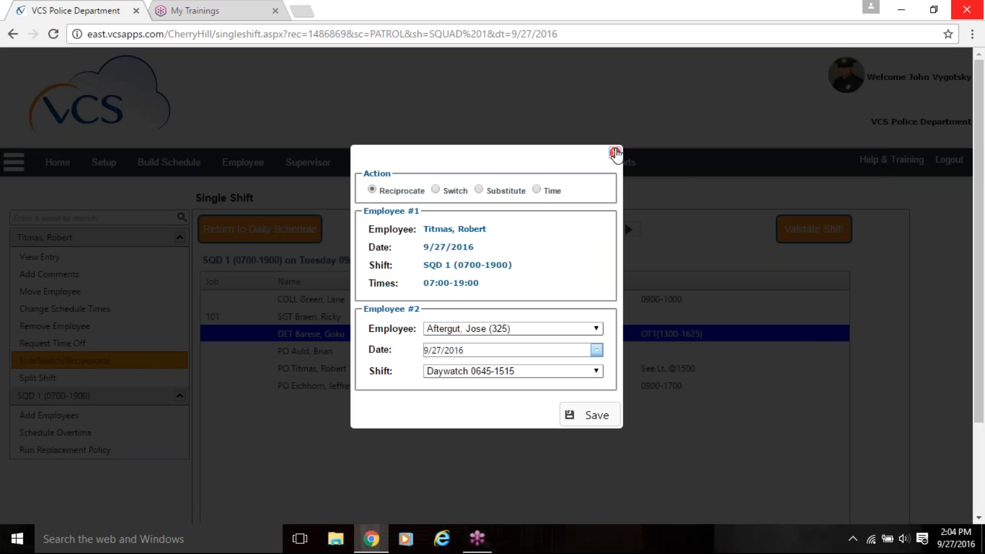
{"action": "left_click", "coordinate": [616, 152]}
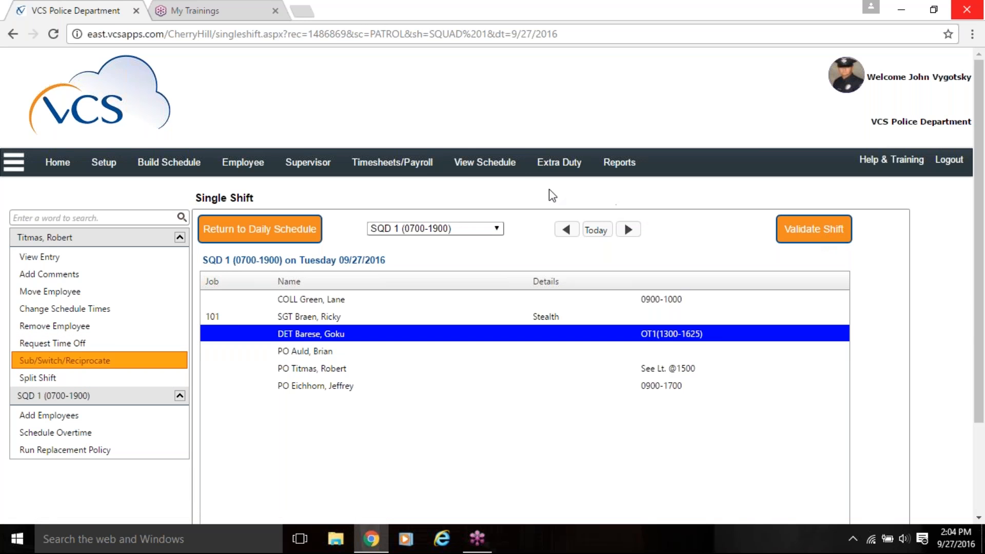
{"action": "left_click", "coordinate": [473, 167]}
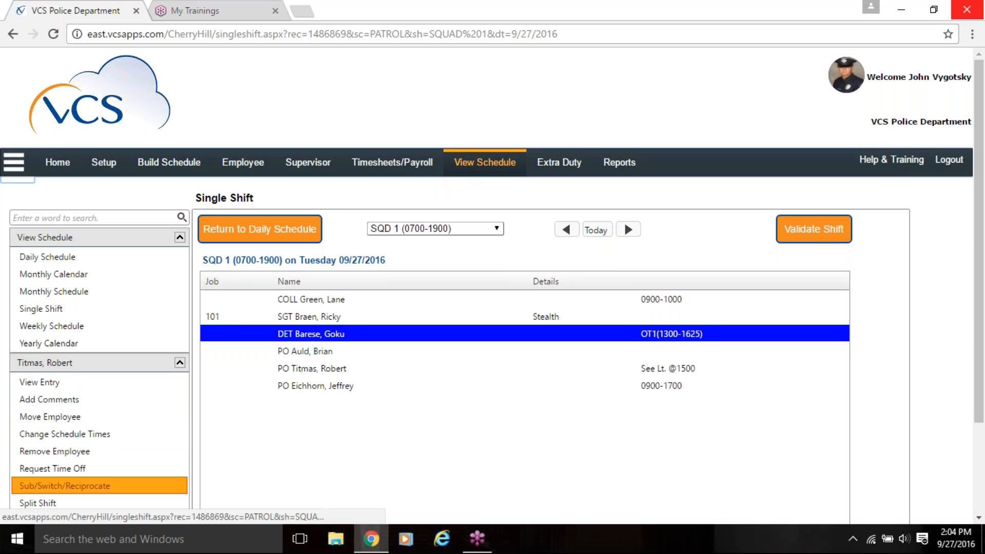
{"action": "left_click", "coordinate": [44, 261]}
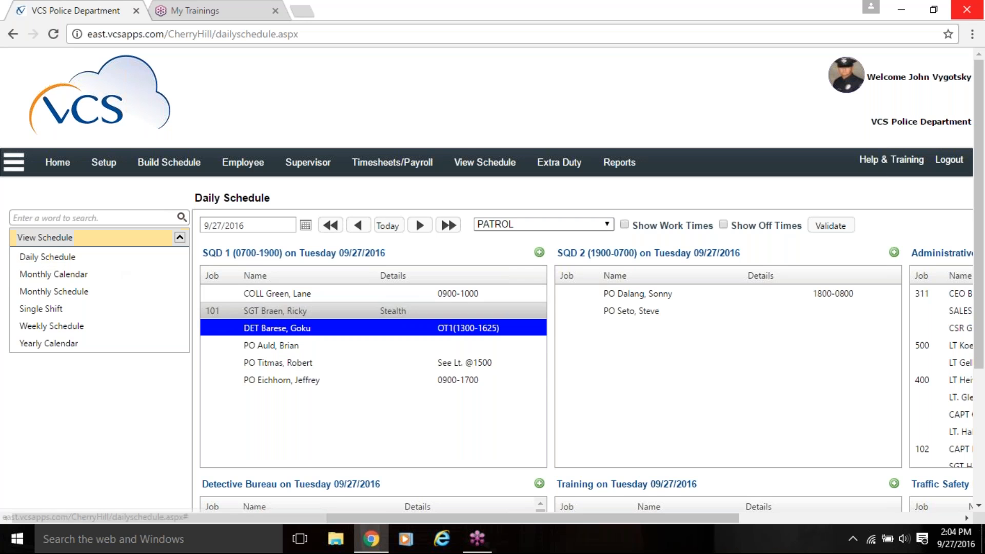
Reciprocate the PO listed directly below the detective in SQD 1 with the second PO in SQD 2 (1900-0700) on 9/27/2016
{"action": "left_click", "coordinate": [295, 348]}
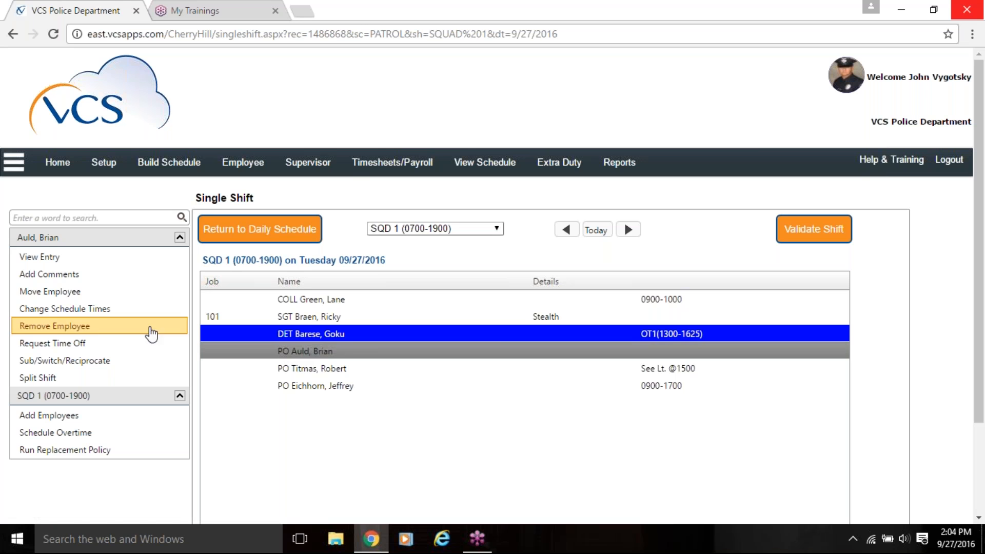
{"action": "left_click", "coordinate": [72, 361]}
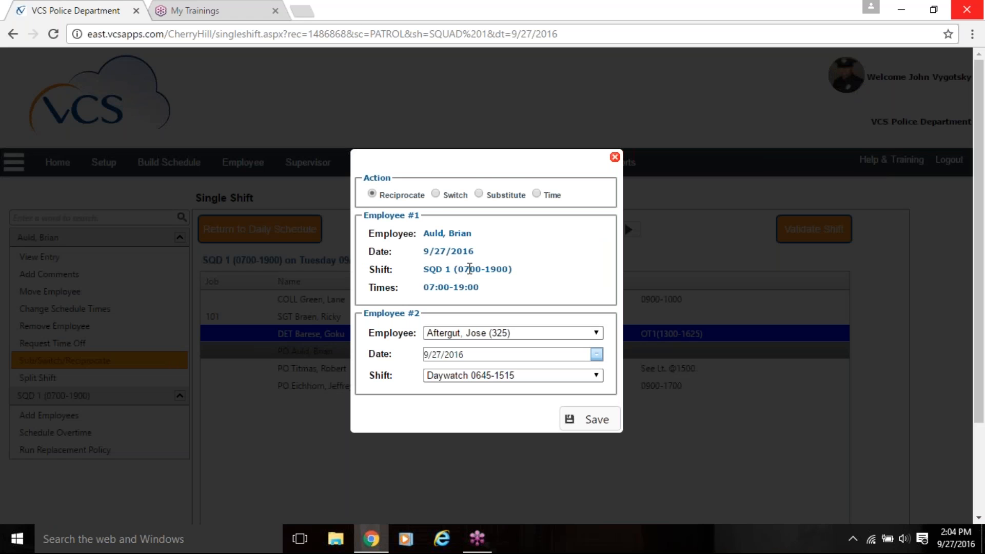
{"action": "left_click", "coordinate": [596, 333]}
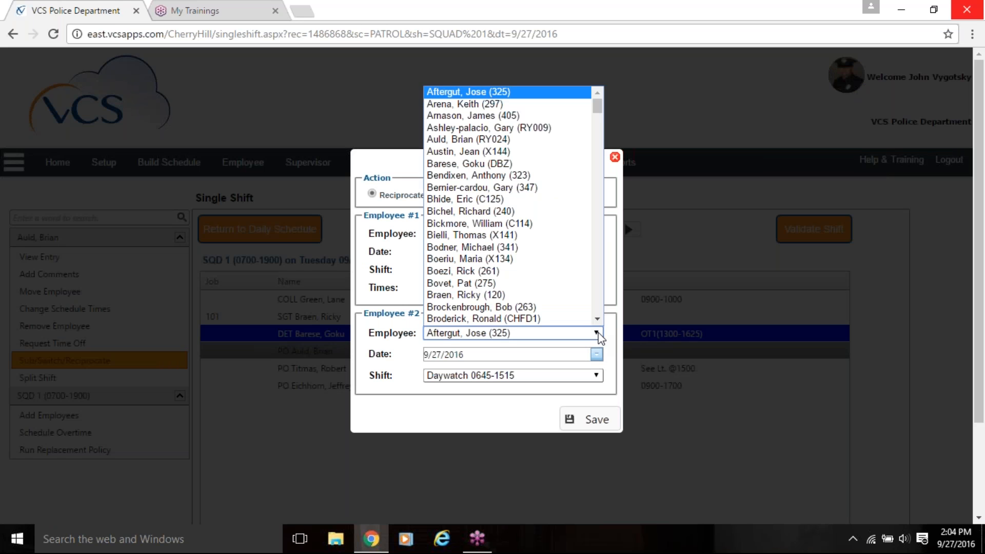
{"action": "scroll", "coordinate": [602, 311], "scroll_direction": "down", "scroll_amount": 1}
{"action": "scroll", "coordinate": [601, 305], "scroll_direction": "down", "scroll_amount": 20}
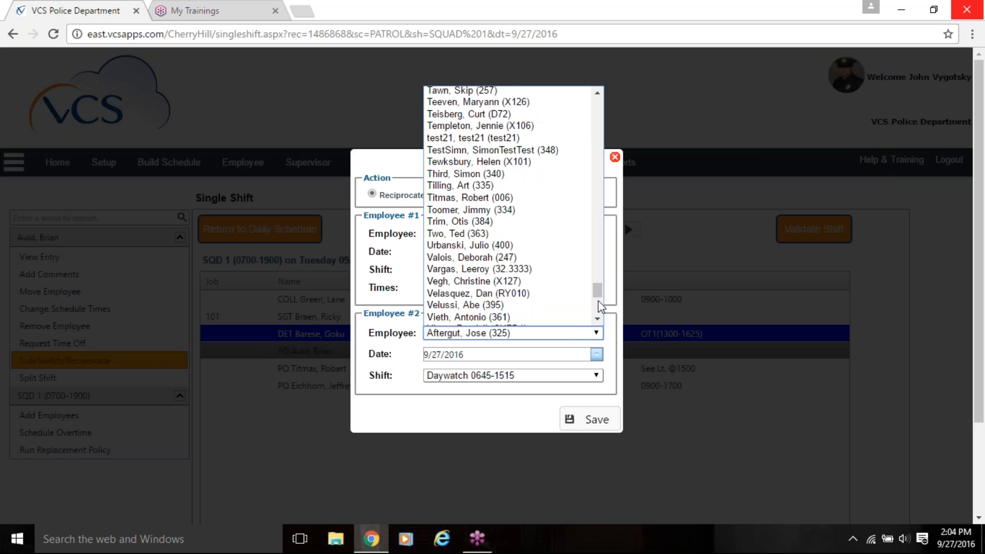
{"action": "scroll", "coordinate": [602, 263], "scroll_direction": "up", "scroll_amount": 5}
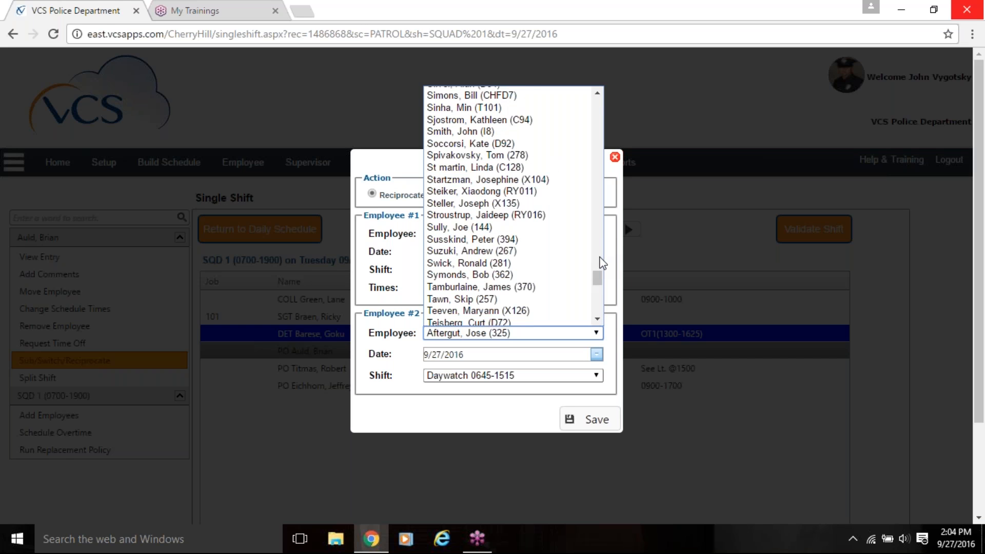
{"action": "scroll", "coordinate": [603, 258], "scroll_direction": "up", "scroll_amount": 4}
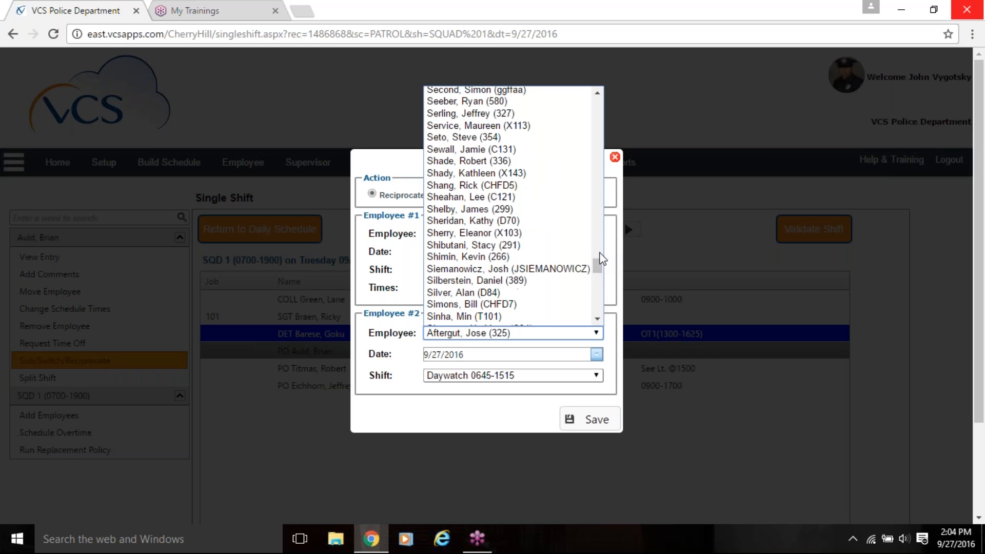
{"action": "left_click", "coordinate": [478, 137]}
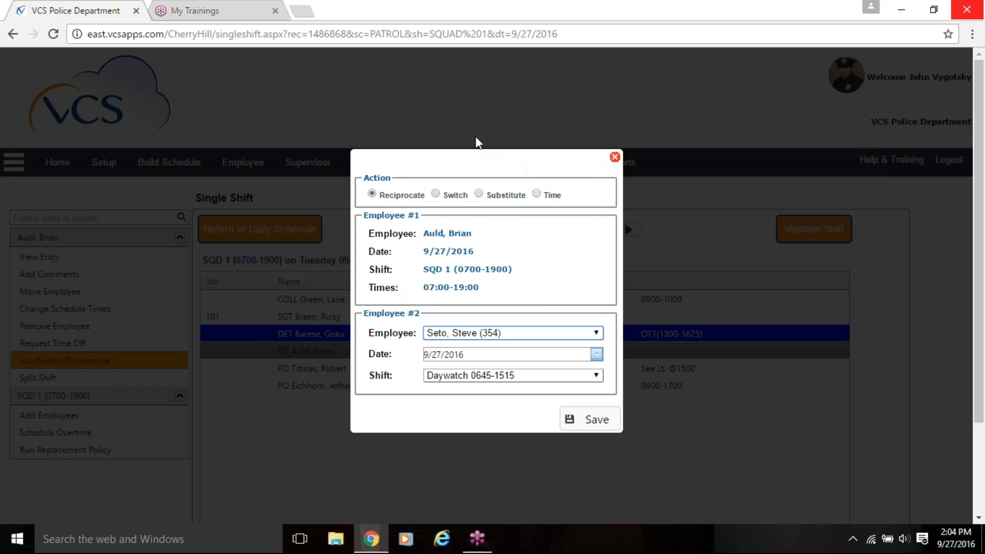
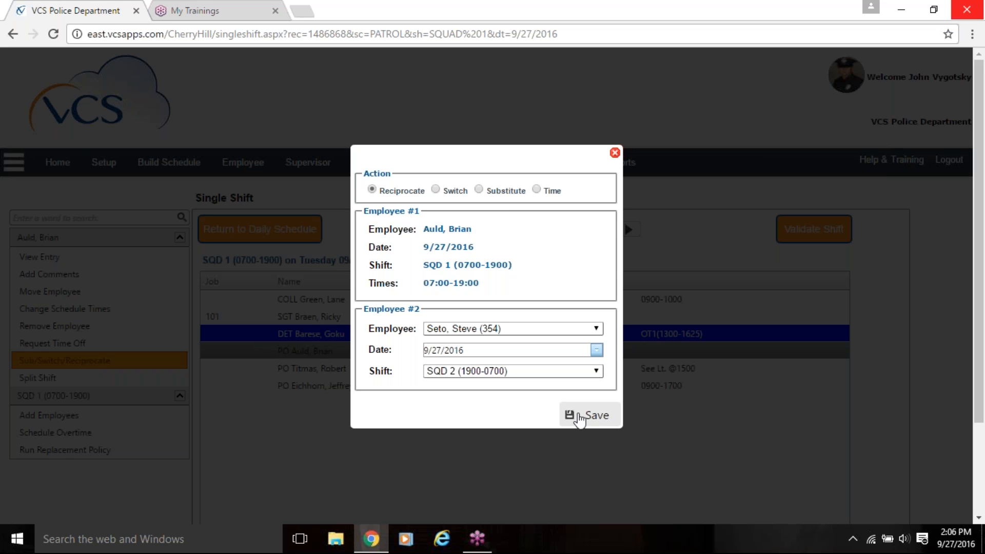
{"action": "left_click", "coordinate": [580, 416]}
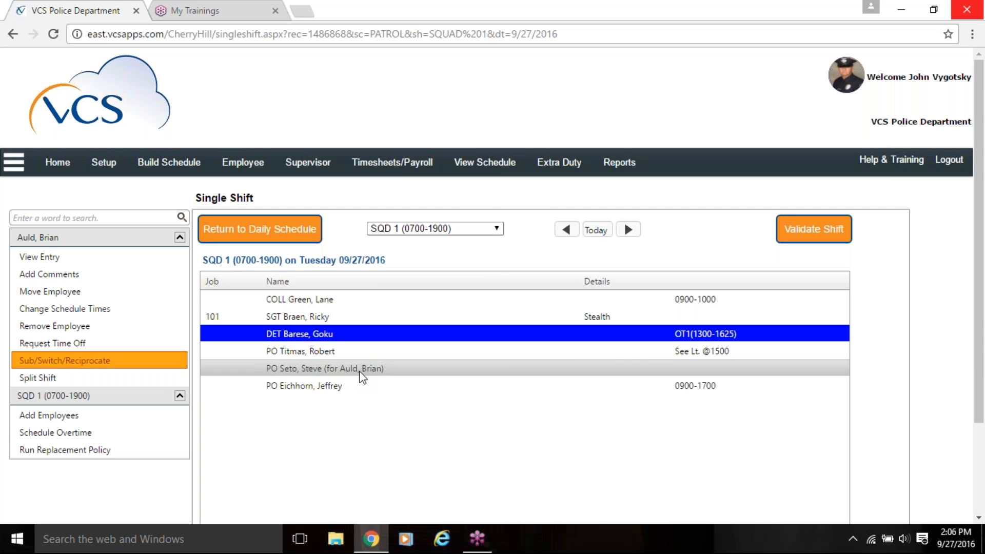
Check the exchanged officers on the daily schedule, and undo the reciprocate from the swapped-in PO's entry in SQD 1
{"action": "left_click", "coordinate": [486, 163]}
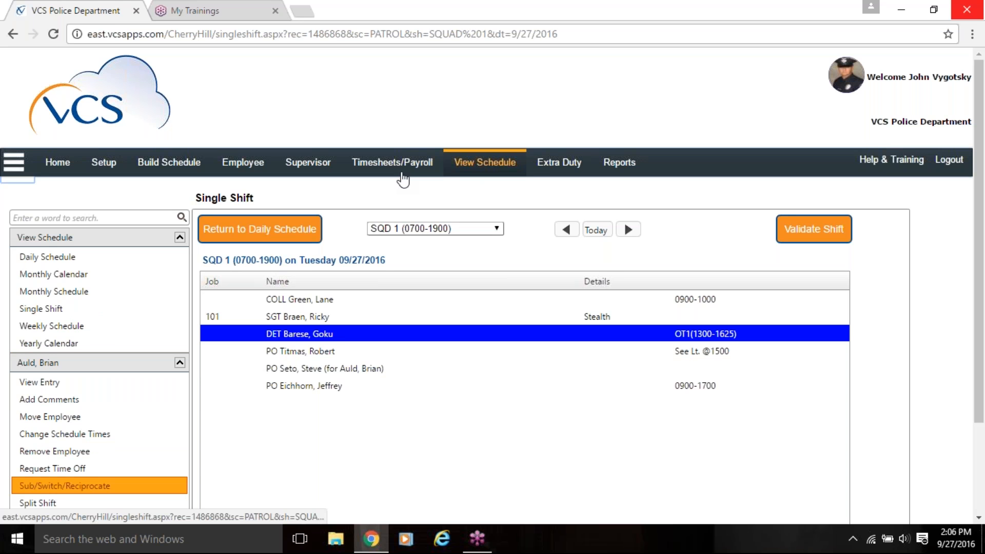
{"action": "left_click", "coordinate": [69, 258]}
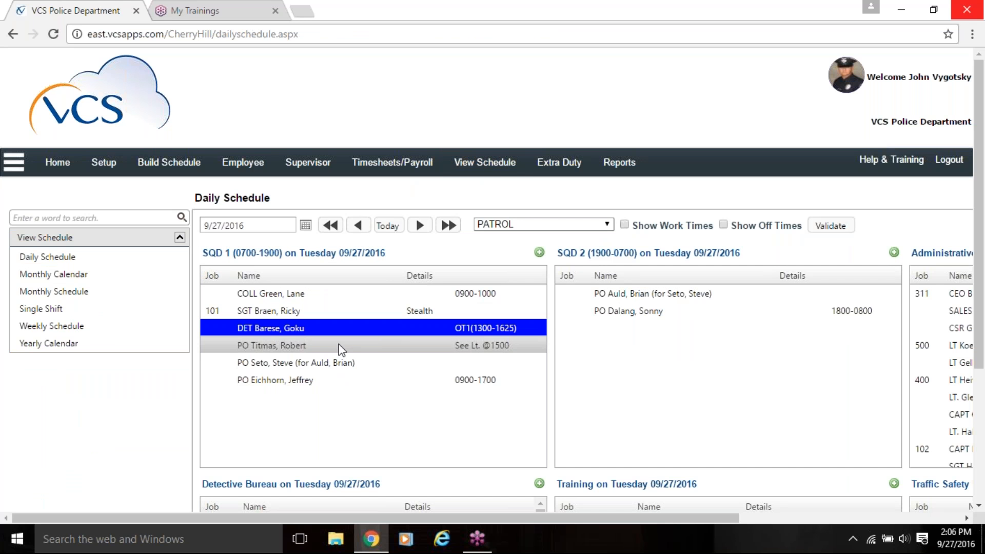
{"action": "left_click", "coordinate": [340, 363]}
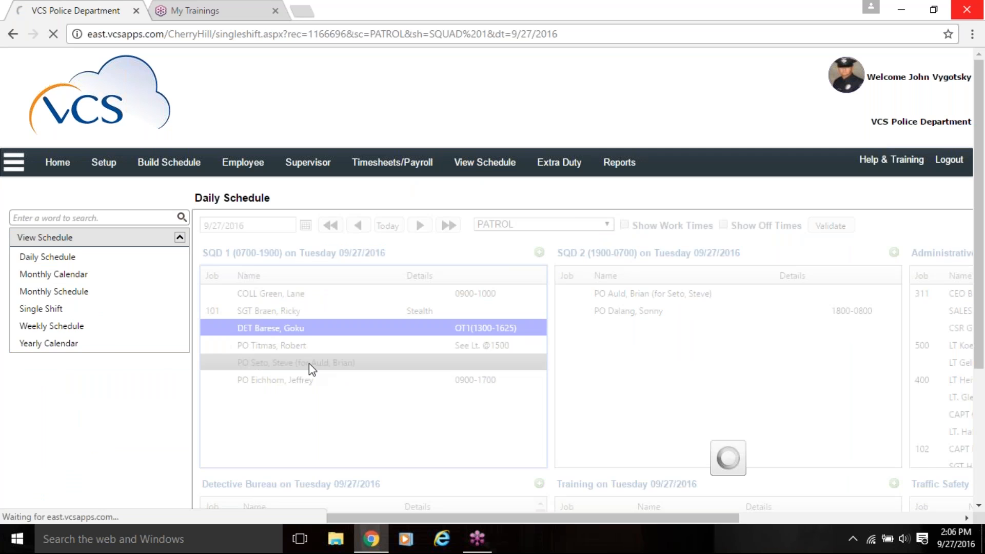
{"action": "left_click", "coordinate": [370, 370]}
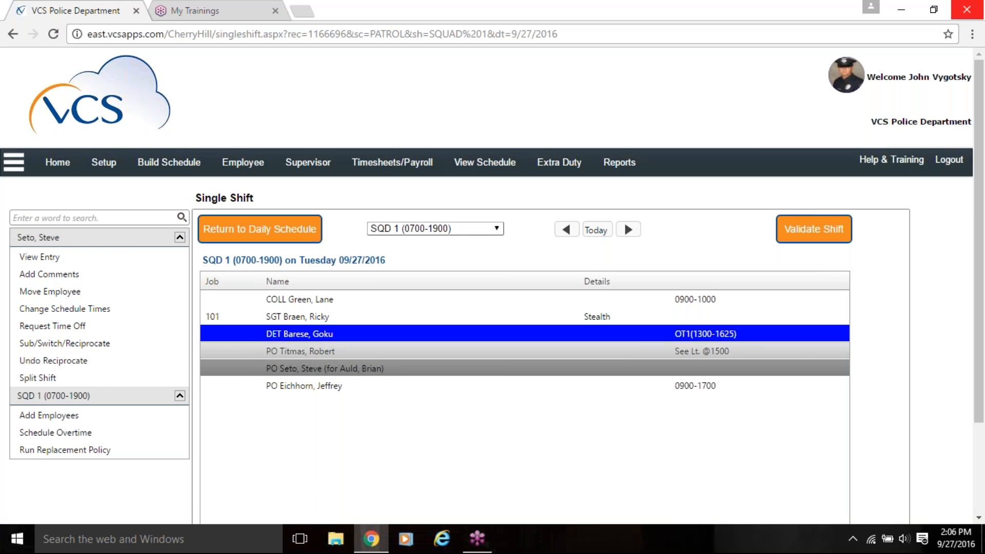
{"action": "left_click", "coordinate": [64, 363]}
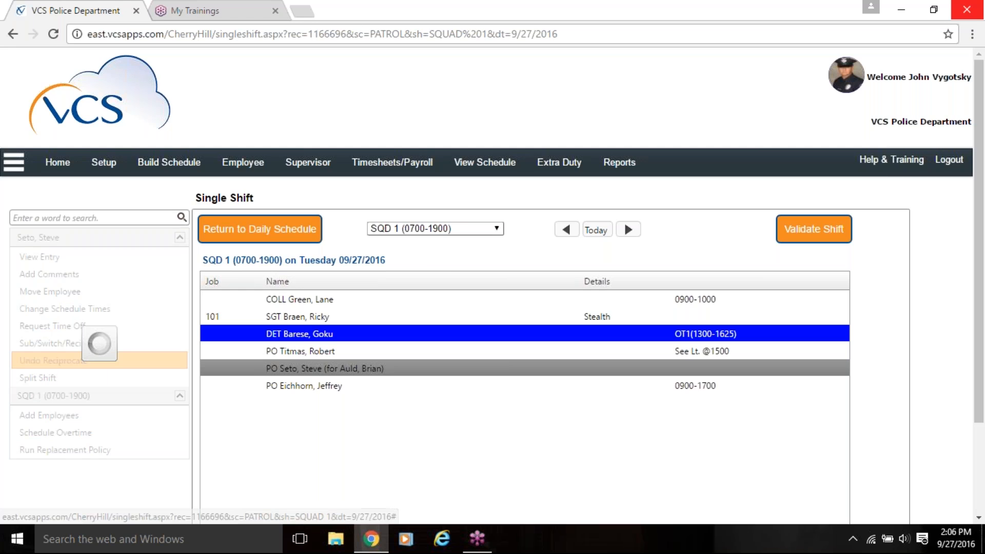
{"action": "key", "text": "Return"}
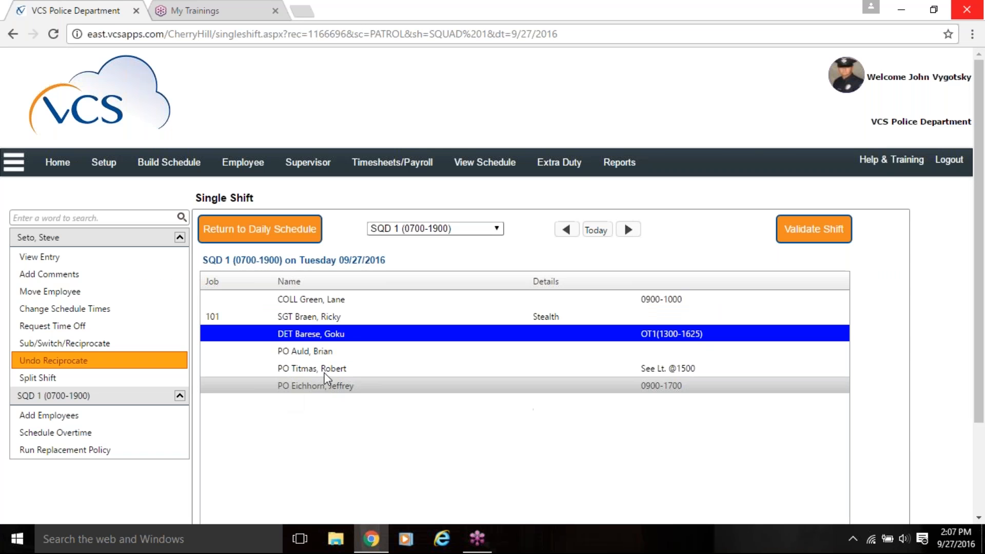
Examine the Substitute and Time options and day-off reasons for the PO below the detective in SQD 1, and close the form without saving
{"action": "left_click", "coordinate": [318, 353]}
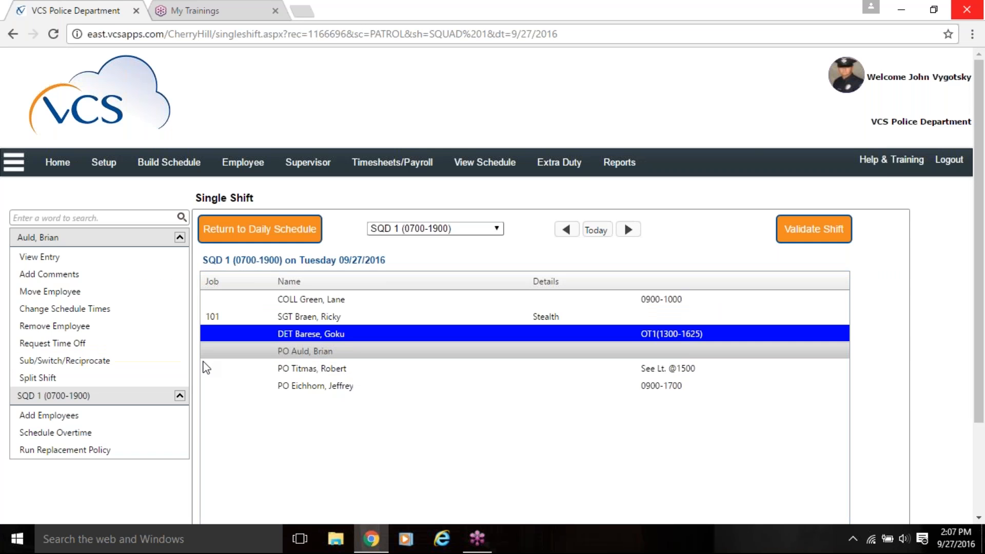
{"action": "left_click", "coordinate": [62, 361]}
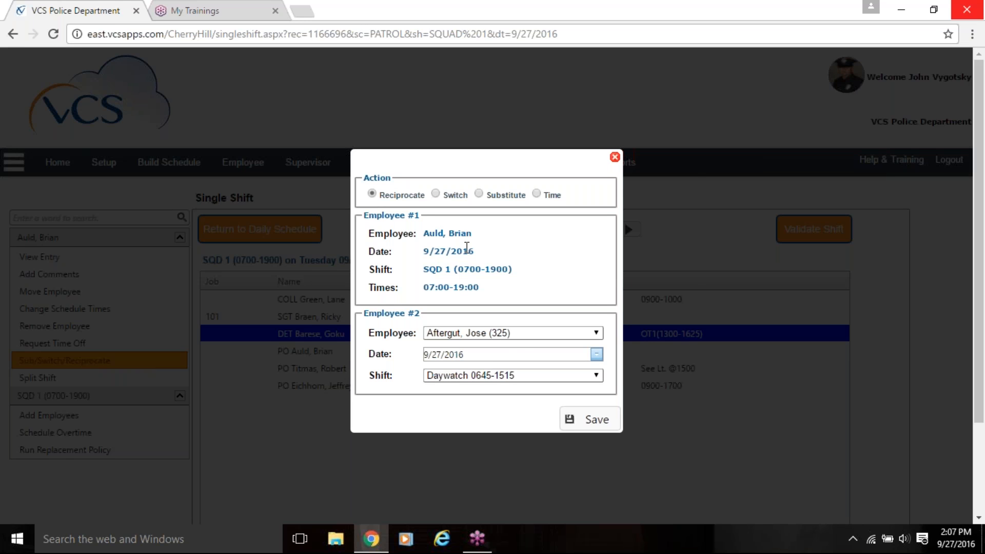
{"action": "left_click", "coordinate": [479, 194]}
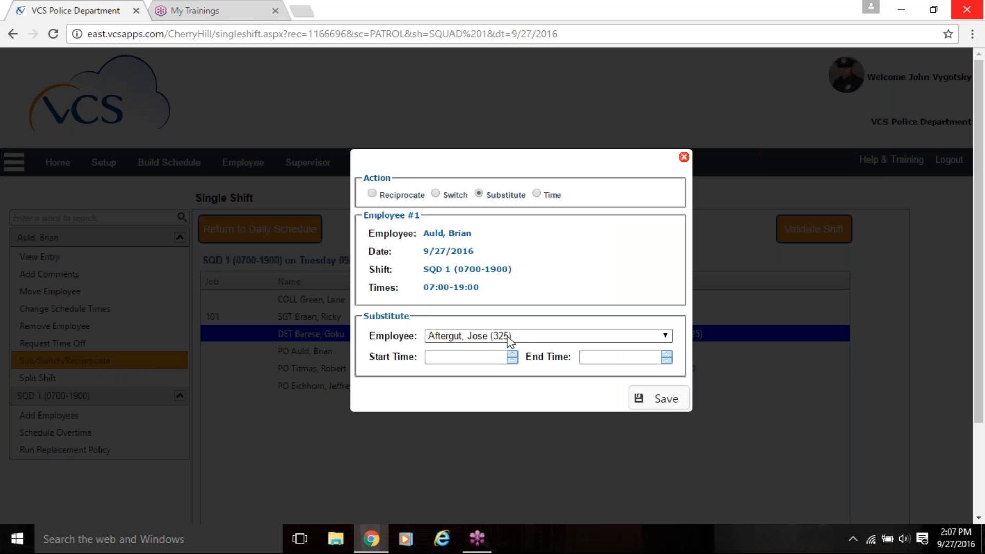
{"action": "left_click", "coordinate": [457, 356]}
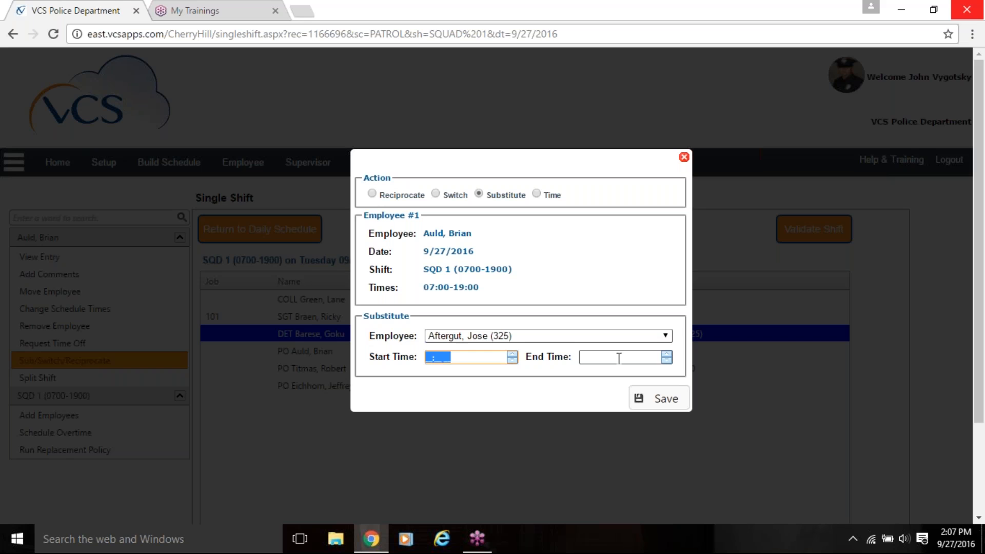
{"action": "left_click", "coordinate": [618, 357]}
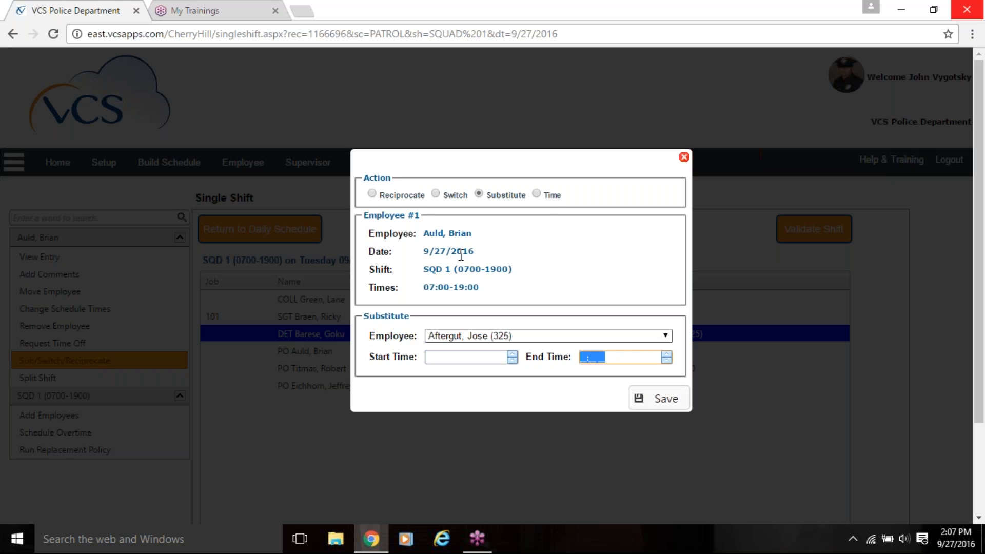
{"action": "left_click", "coordinate": [536, 194]}
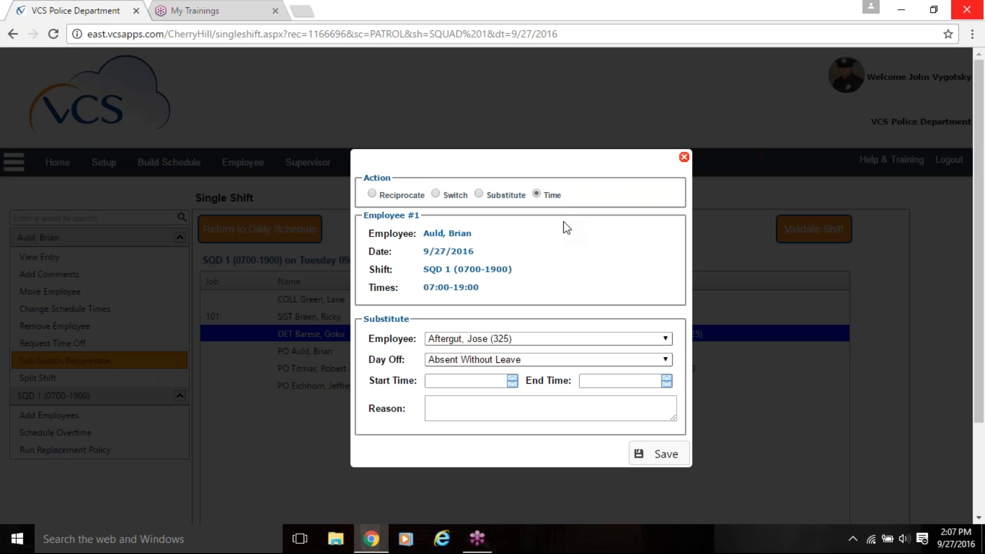
{"action": "left_click", "coordinate": [656, 359]}
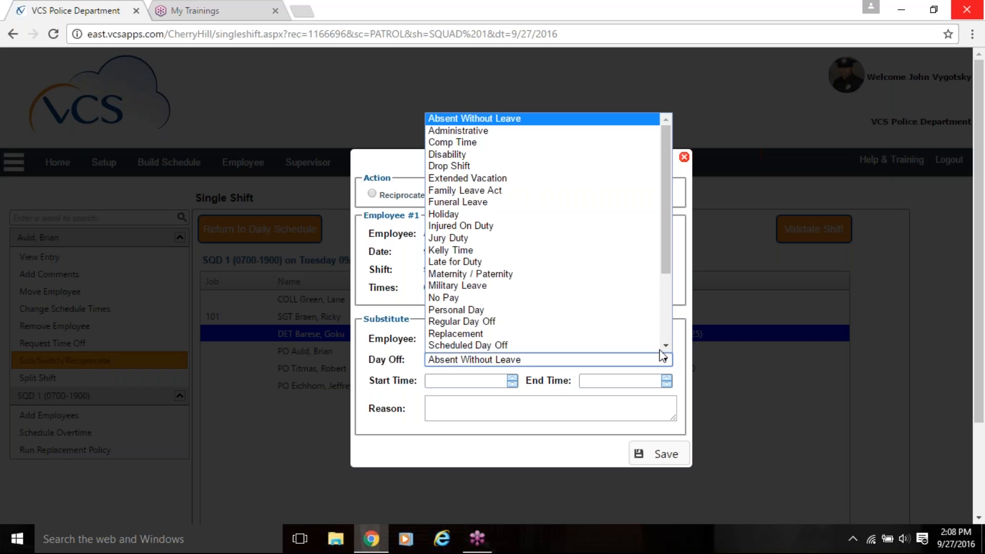
{"action": "scroll", "coordinate": [663, 328], "scroll_direction": "down", "scroll_amount": 3}
{"action": "left_click", "coordinate": [675, 159]}
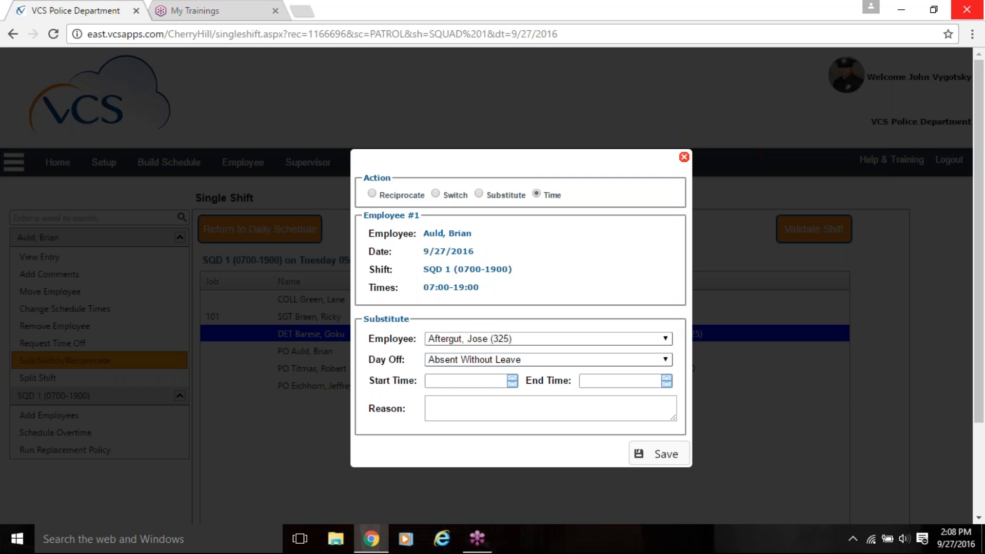
{"action": "left_click", "coordinate": [684, 157]}
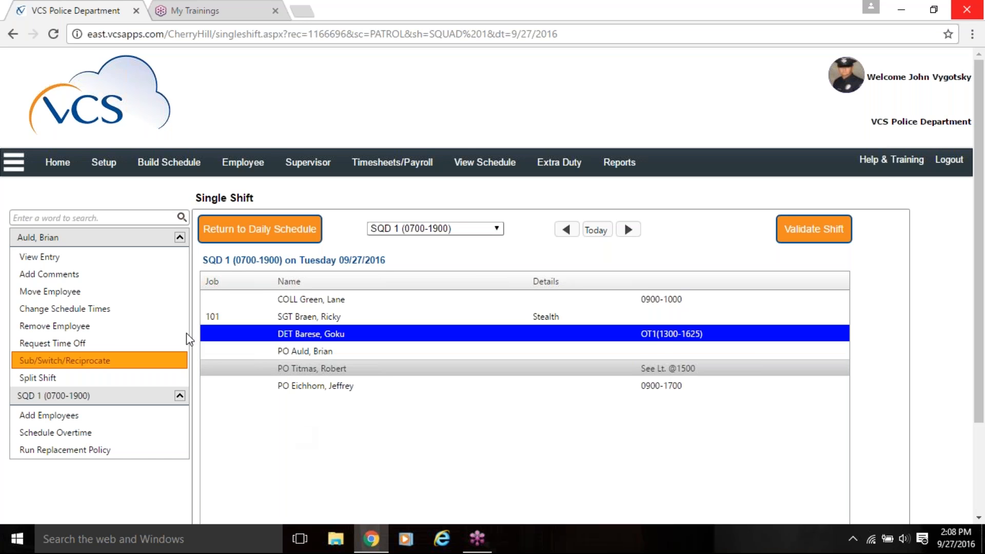
View the employee Request Switch form, and list the supervisor's switch requests dated from 1/1/2016 to 12/27/2016
{"action": "left_click", "coordinate": [246, 169]}
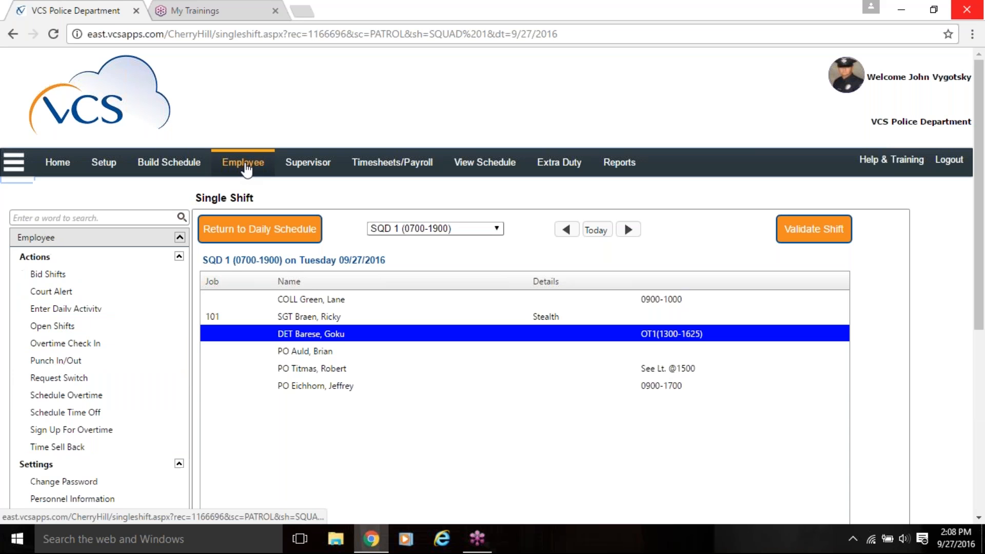
{"action": "left_click", "coordinate": [59, 378]}
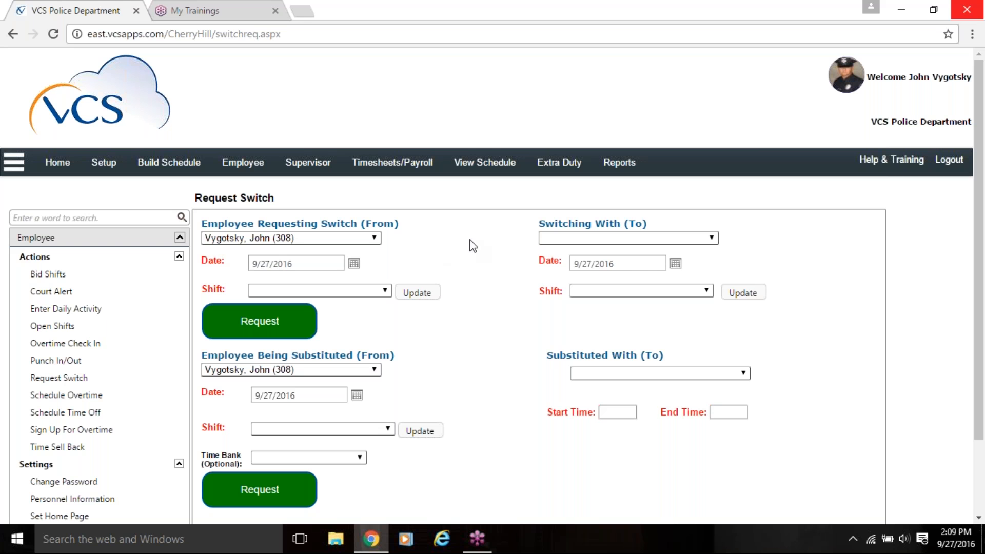
{"action": "left_click", "coordinate": [314, 165]}
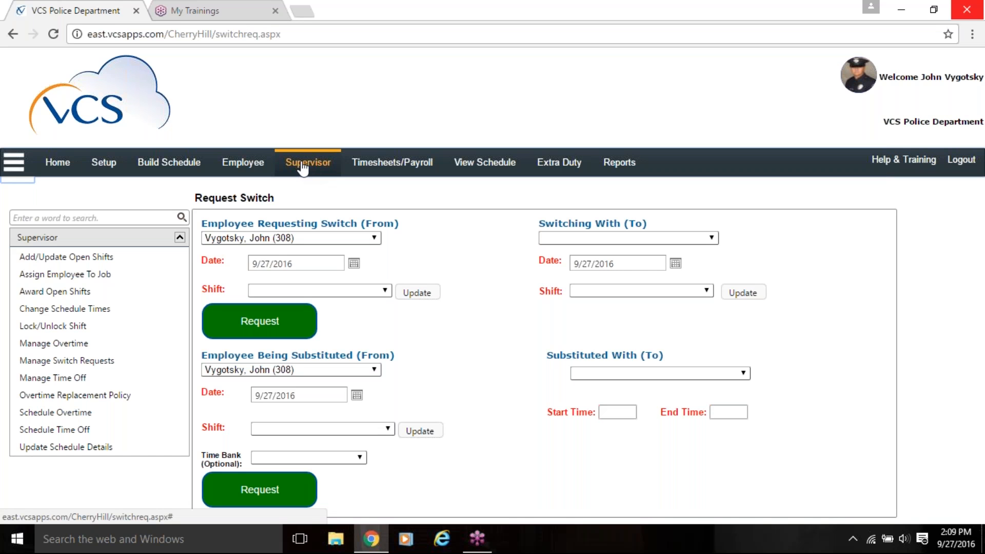
{"action": "left_click", "coordinate": [78, 361]}
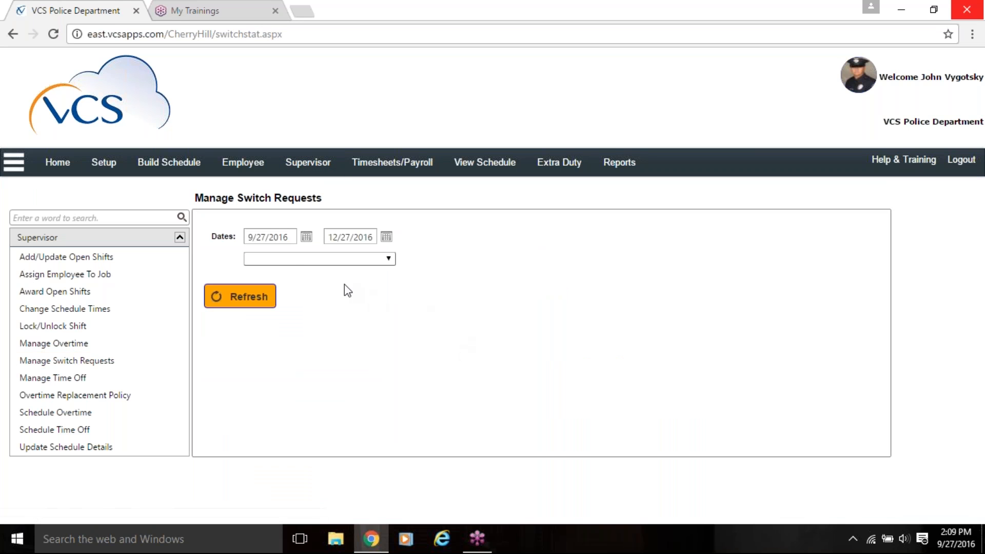
{"action": "left_click", "coordinate": [306, 236]}
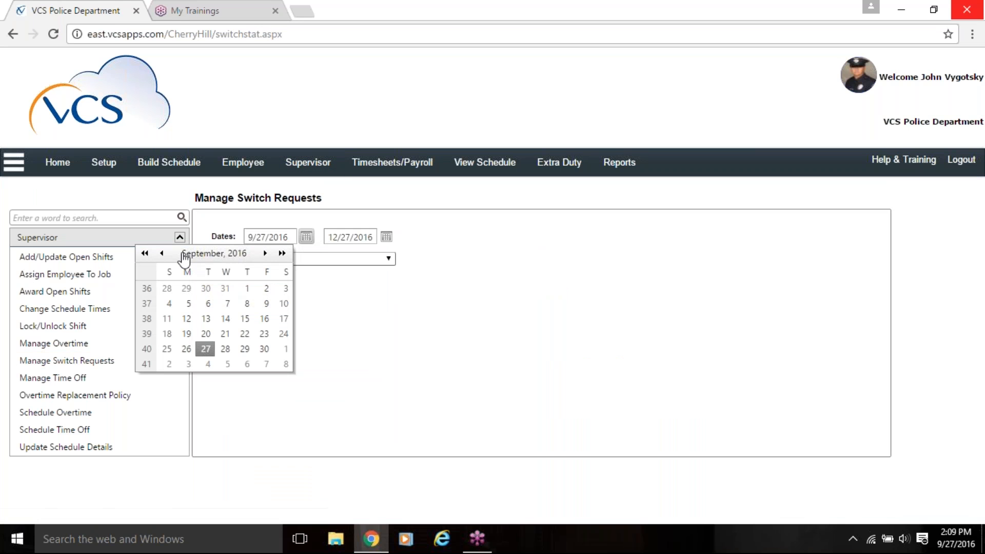
{"action": "left_click", "coordinate": [213, 253]}
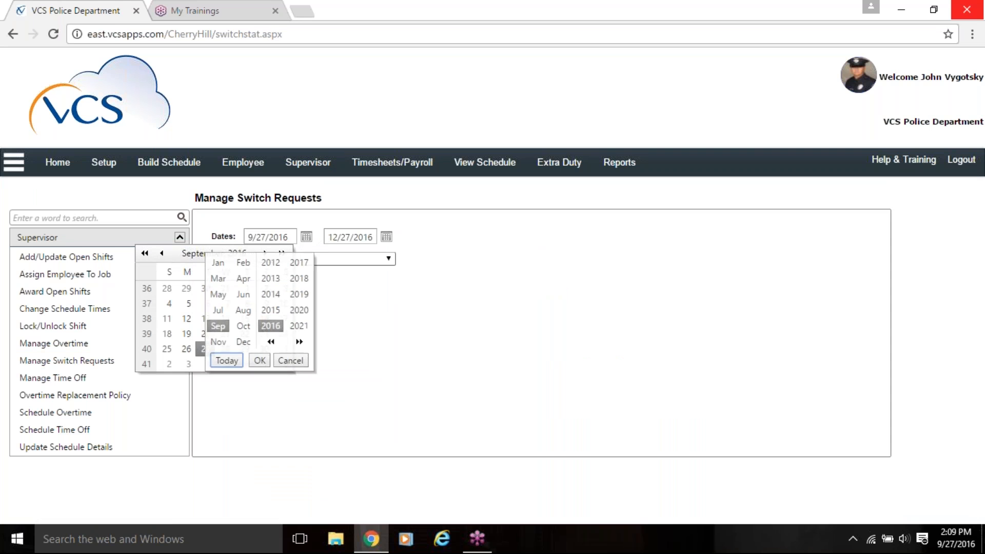
{"action": "left_click", "coordinate": [219, 265]}
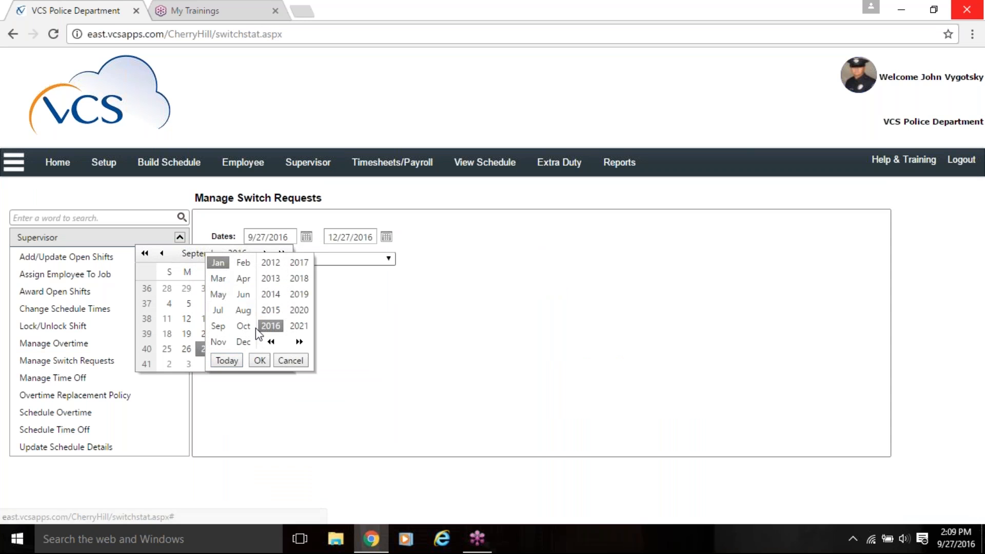
{"action": "left_click", "coordinate": [260, 360]}
{"action": "left_click", "coordinate": [267, 291]}
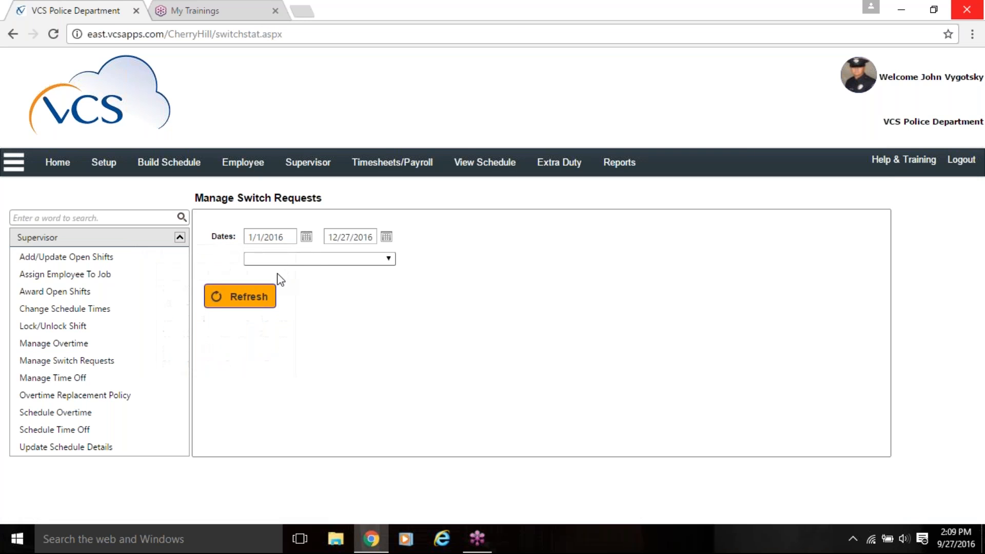
{"action": "left_click", "coordinate": [234, 304]}
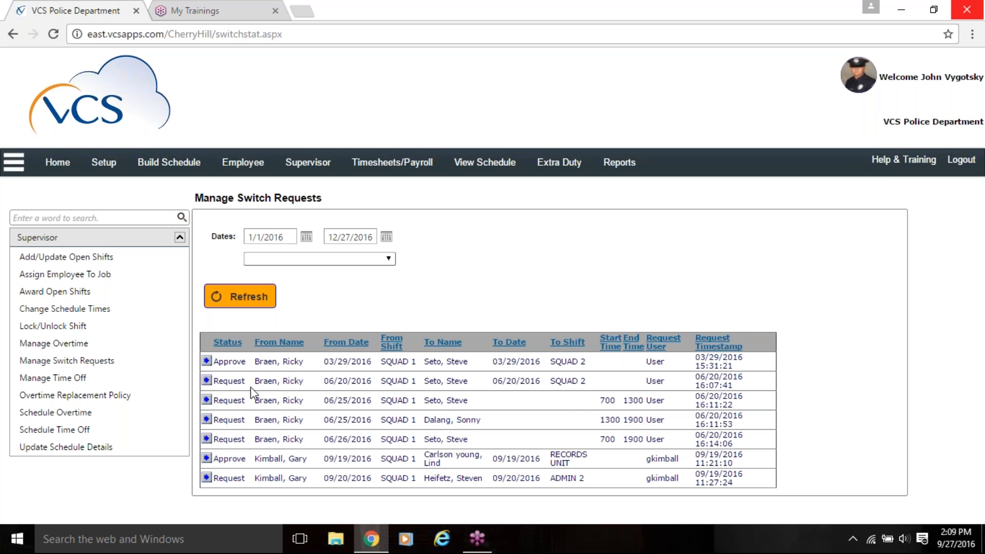
Approve the pending 06/25/2016 SQUAD 1 switch request covering 0700 to 1300
{"action": "left_click", "coordinate": [207, 399]}
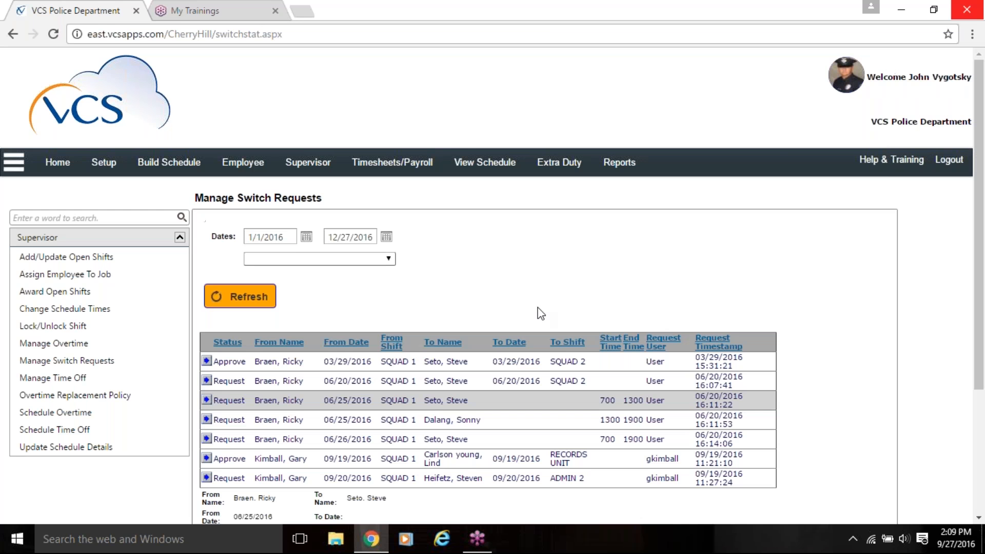
{"action": "scroll", "coordinate": [543, 309], "scroll_direction": "down", "scroll_amount": 4}
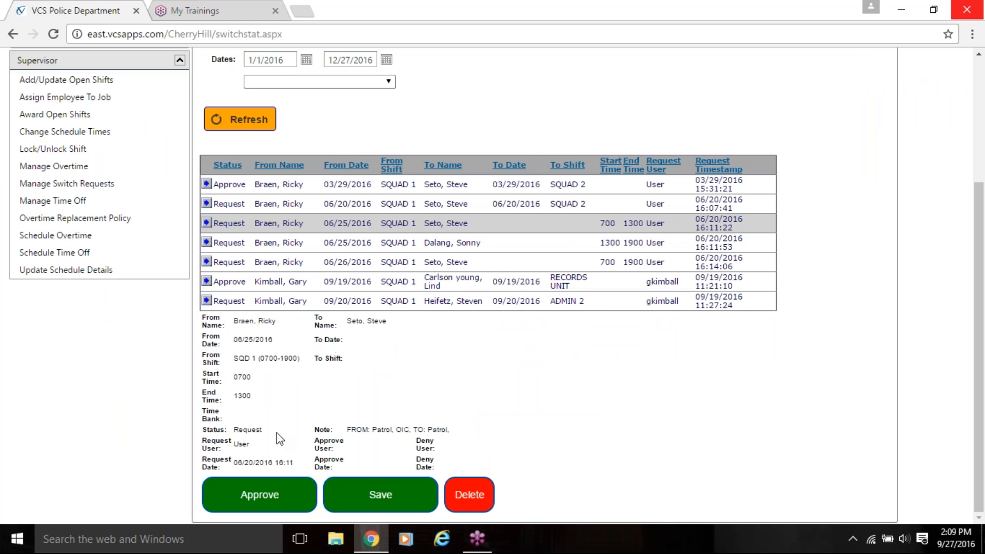
{"action": "left_click", "coordinate": [259, 495]}
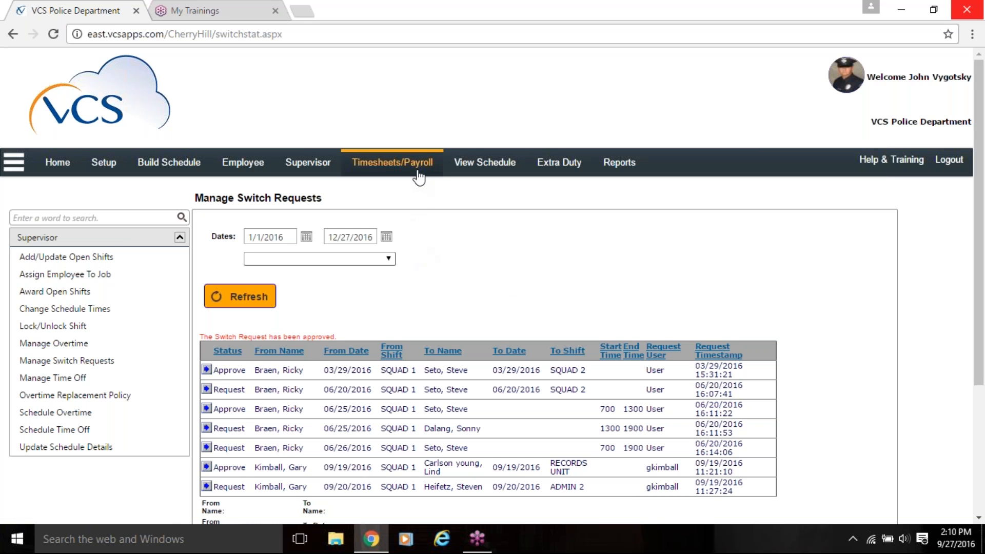
Return to the 9/27/2016 daily schedule and open the Split Shift form for the COLL employee in SQD 1
{"action": "left_click", "coordinate": [464, 168]}
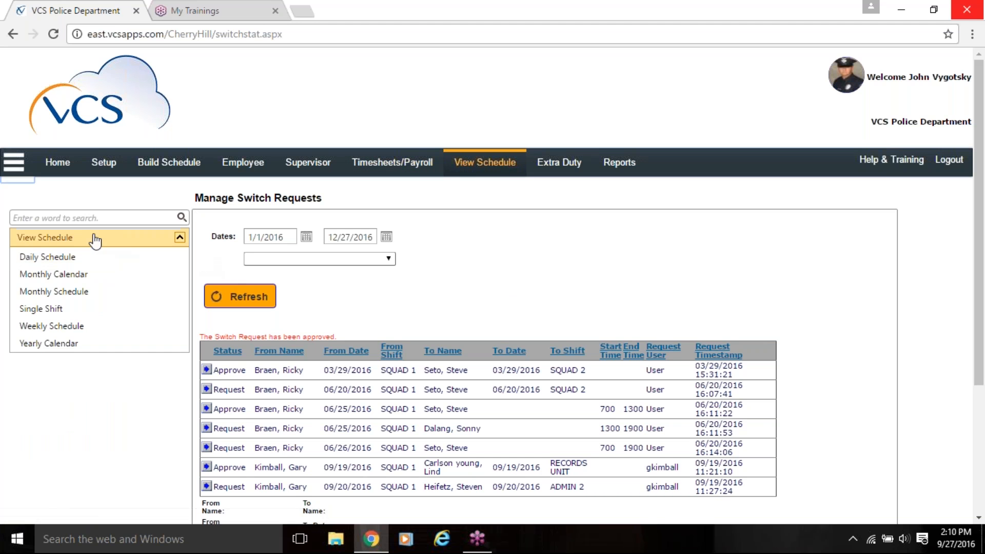
{"action": "left_click", "coordinate": [57, 239]}
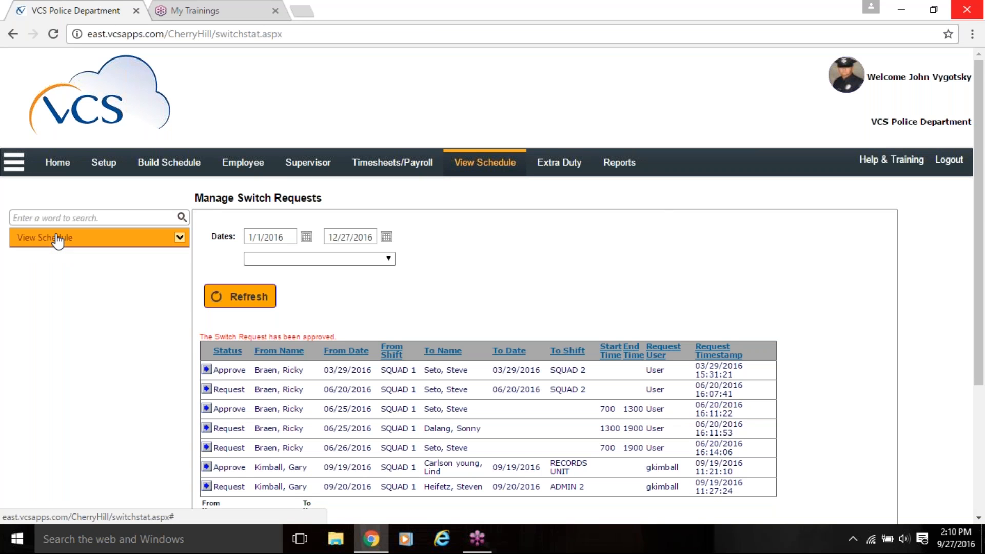
{"action": "left_click", "coordinate": [50, 243]}
{"action": "left_click", "coordinate": [50, 257]}
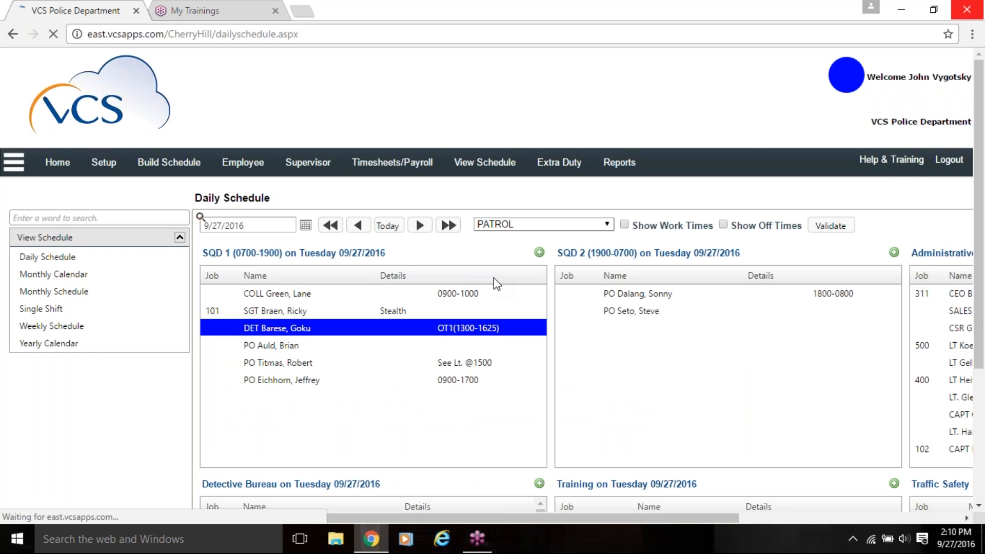
{"action": "left_click", "coordinate": [376, 345]}
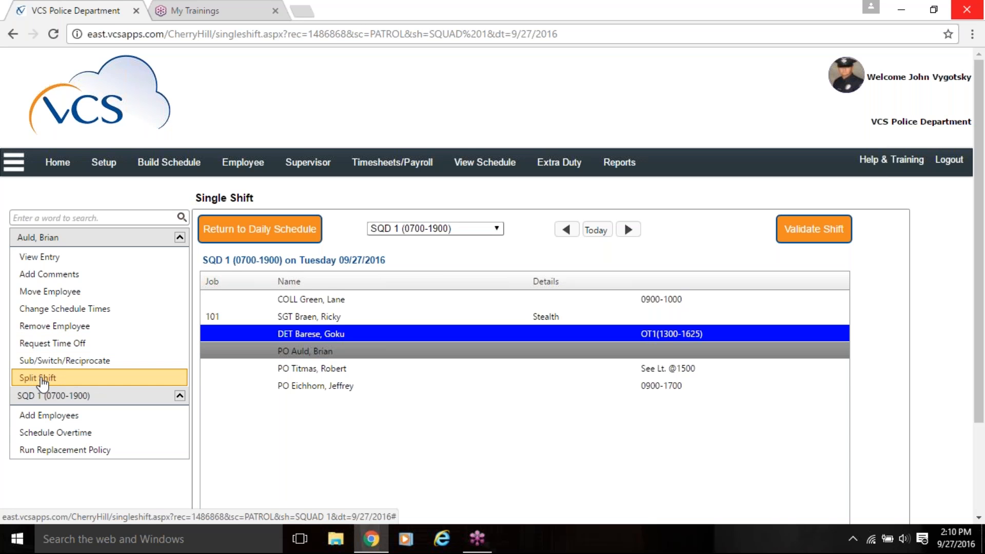
{"action": "left_click", "coordinate": [332, 300]}
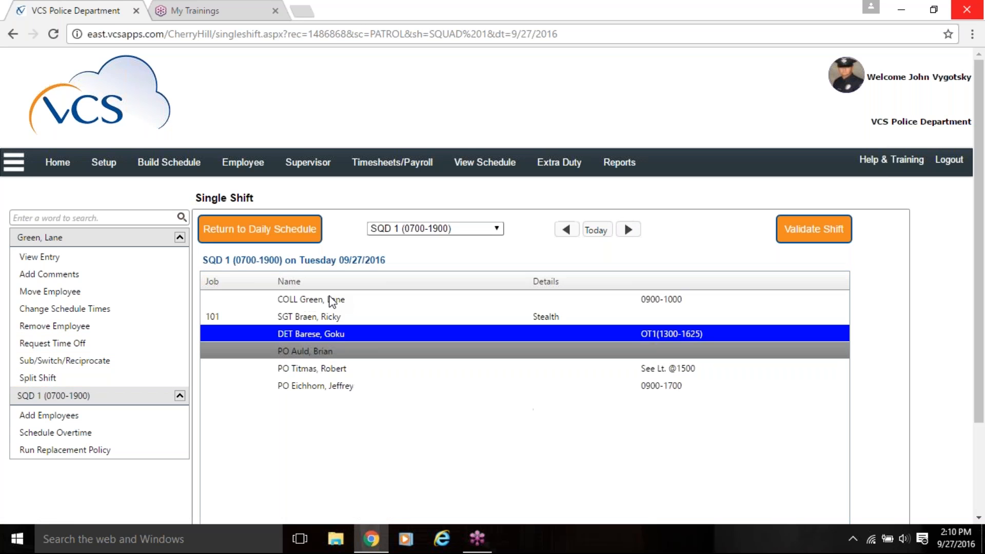
{"action": "left_click", "coordinate": [48, 379]}
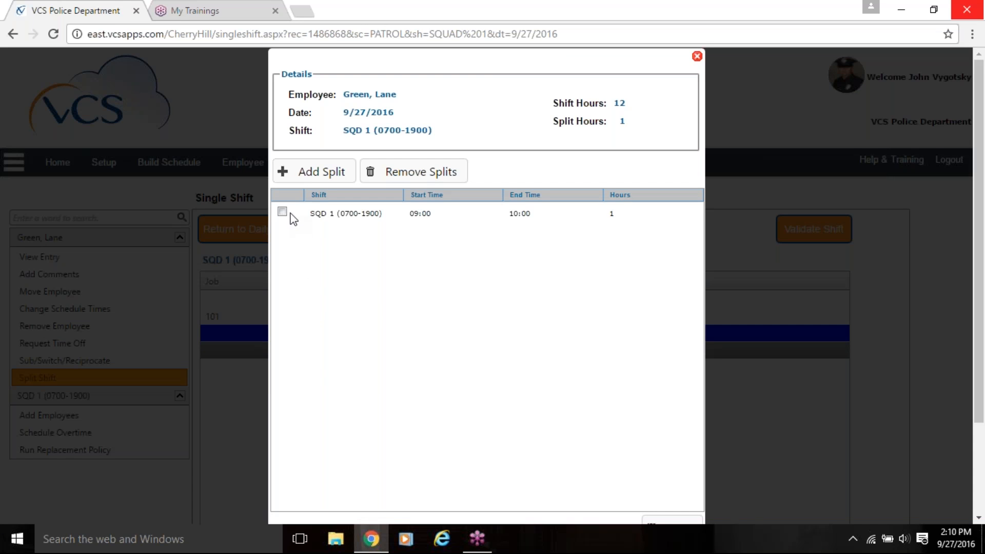
Add a second split, set the first split's end time to 12:00 and the second's start time to 13:00, and save
{"action": "left_click", "coordinate": [294, 174]}
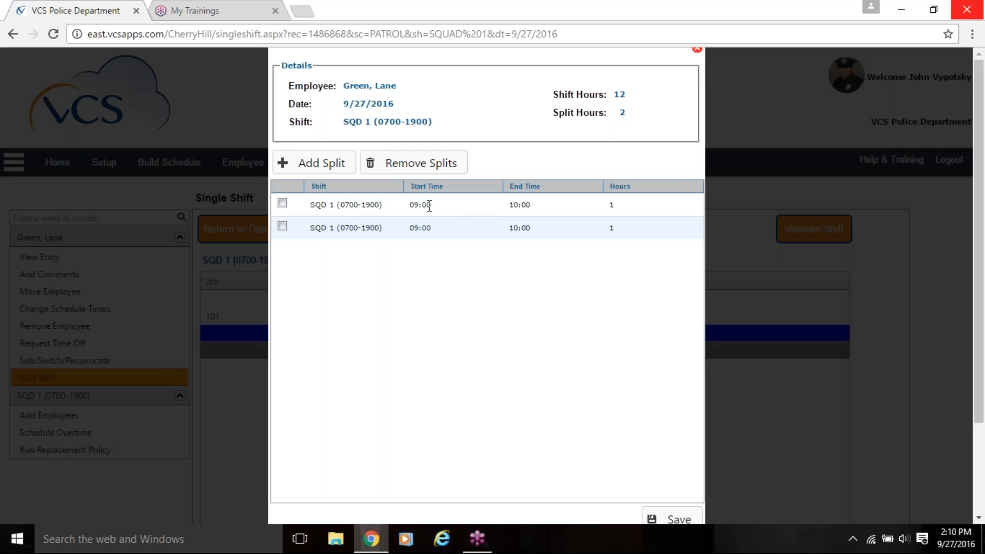
{"action": "left_click", "coordinate": [513, 208]}
{"action": "type", "text": "12"}
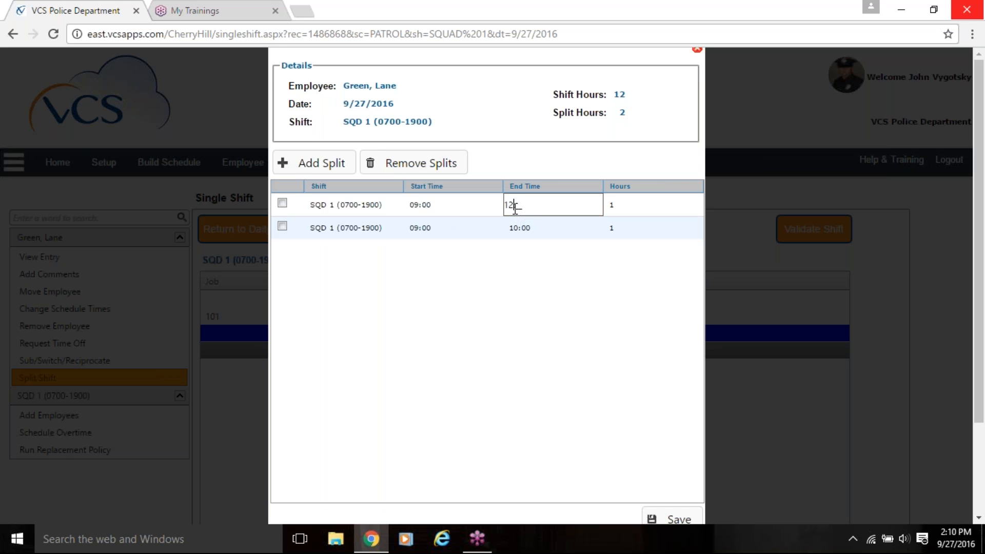
{"action": "type", "text": ":00"}
{"action": "left_click", "coordinate": [403, 227]}
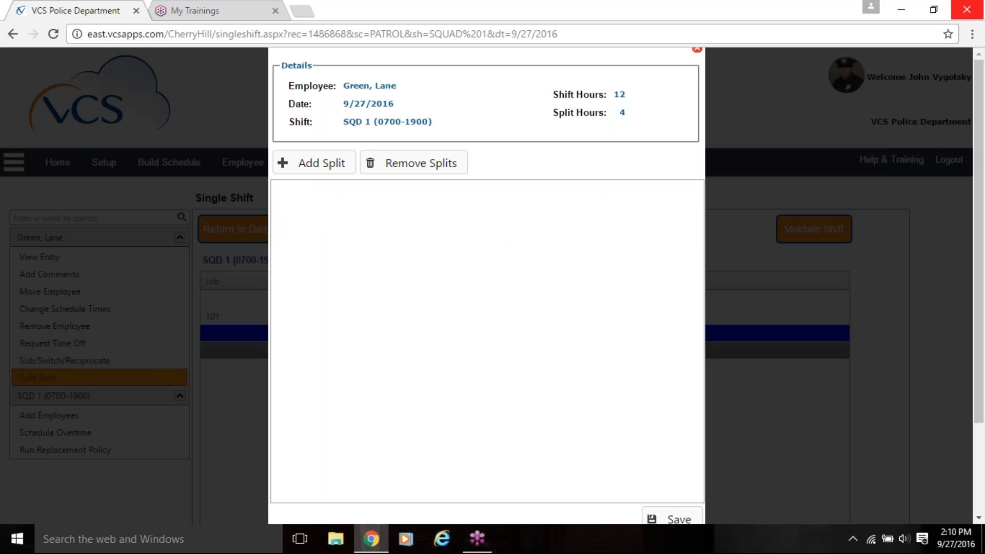
{"action": "type", "text": "13:00"}
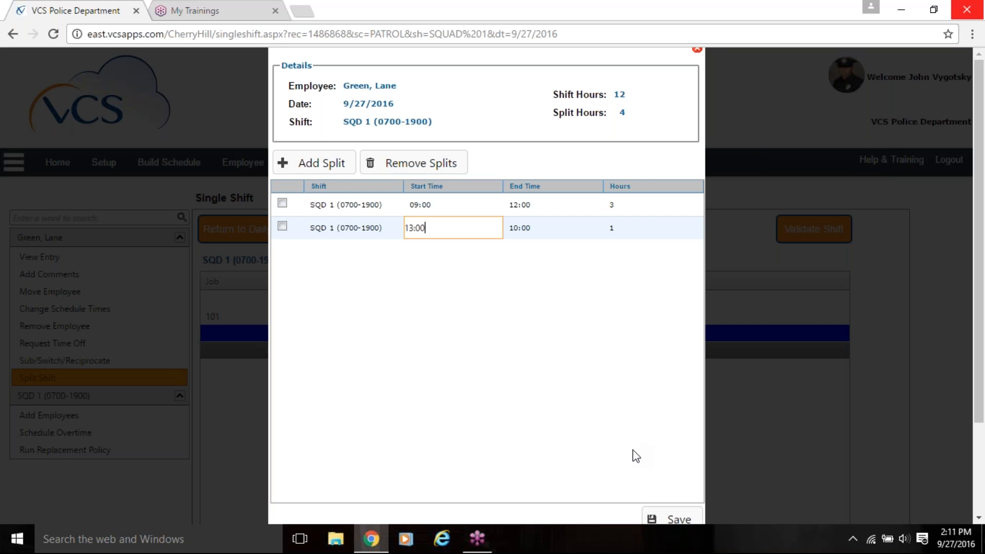
{"action": "left_click", "coordinate": [687, 521]}
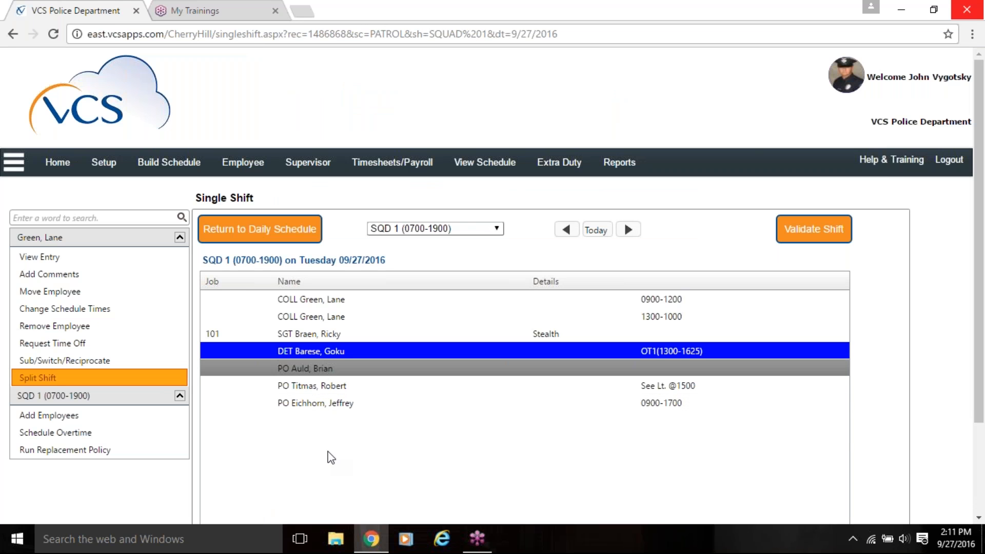
Return to the daily schedule and open the CSR's entry in the Administrative Division to view the shift options
{"action": "left_click", "coordinate": [327, 333]}
{"action": "left_click", "coordinate": [295, 228]}
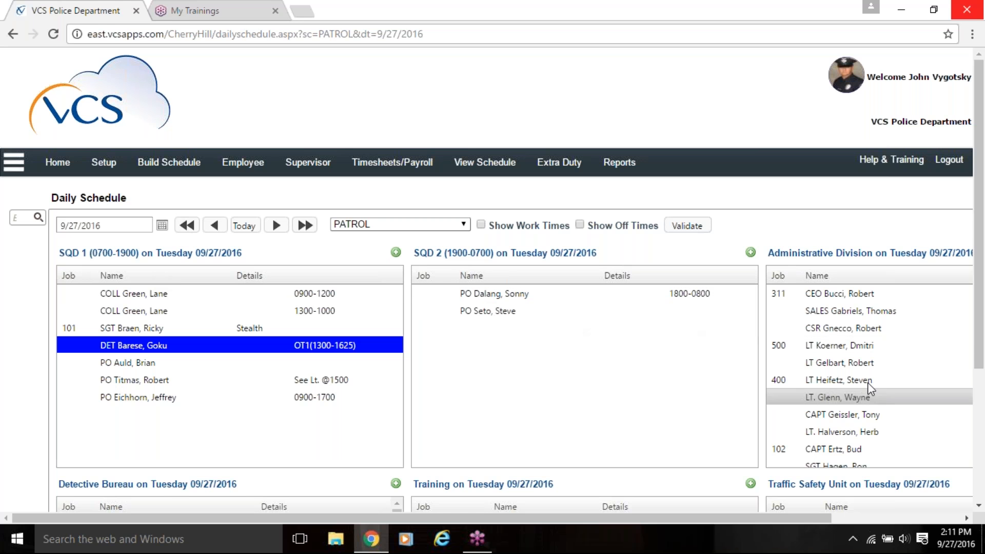
{"action": "left_click", "coordinate": [862, 328]}
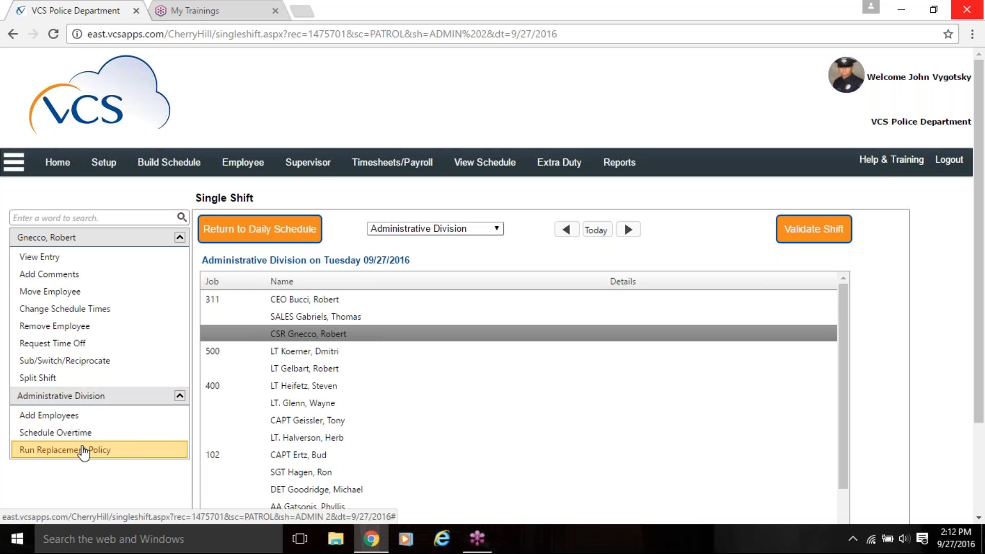
Examine the supervisor's Add/Update Open Shifts form, including its skill choices and notification setting, without adding an entry
{"action": "left_click", "coordinate": [318, 168]}
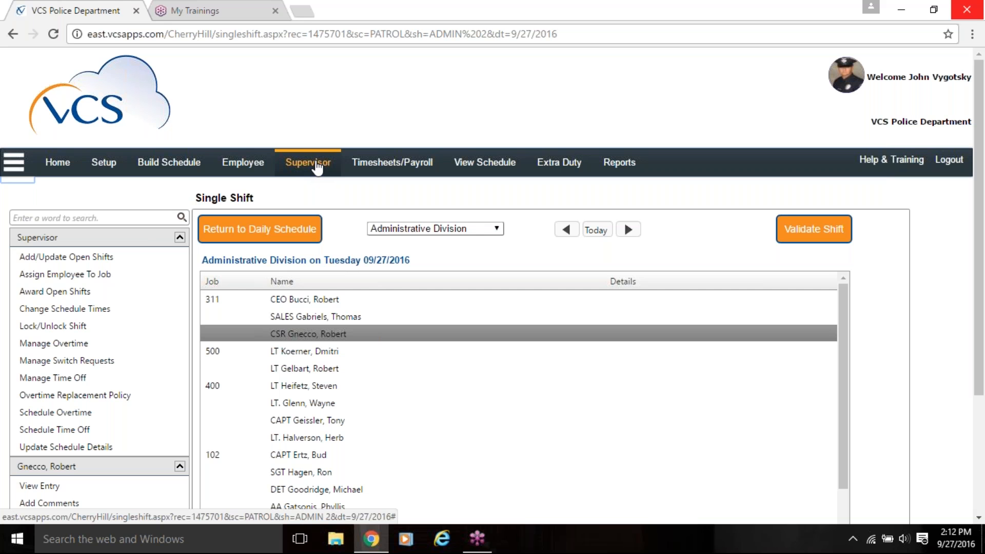
{"action": "left_click", "coordinate": [83, 262]}
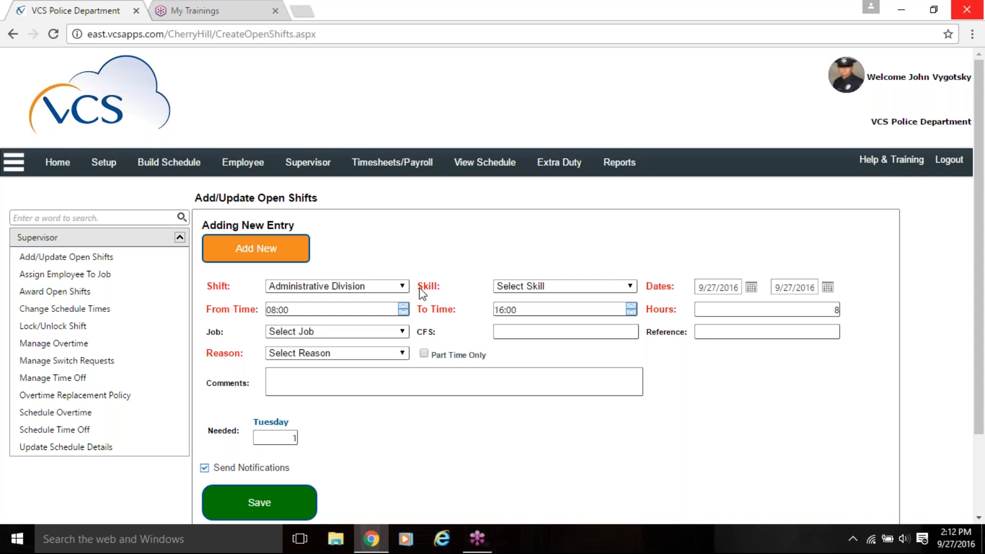
{"action": "left_click", "coordinate": [630, 285]}
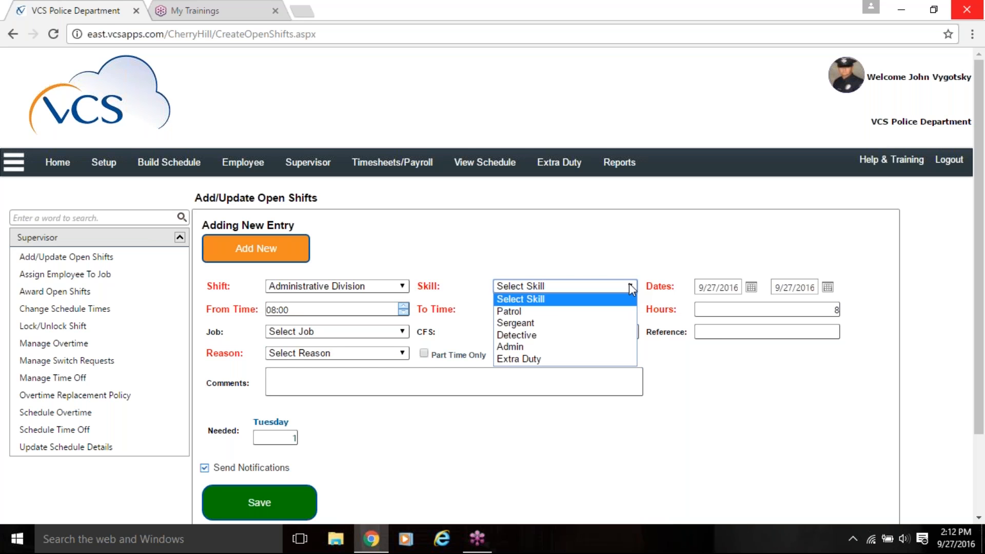
{"action": "left_click", "coordinate": [630, 284]}
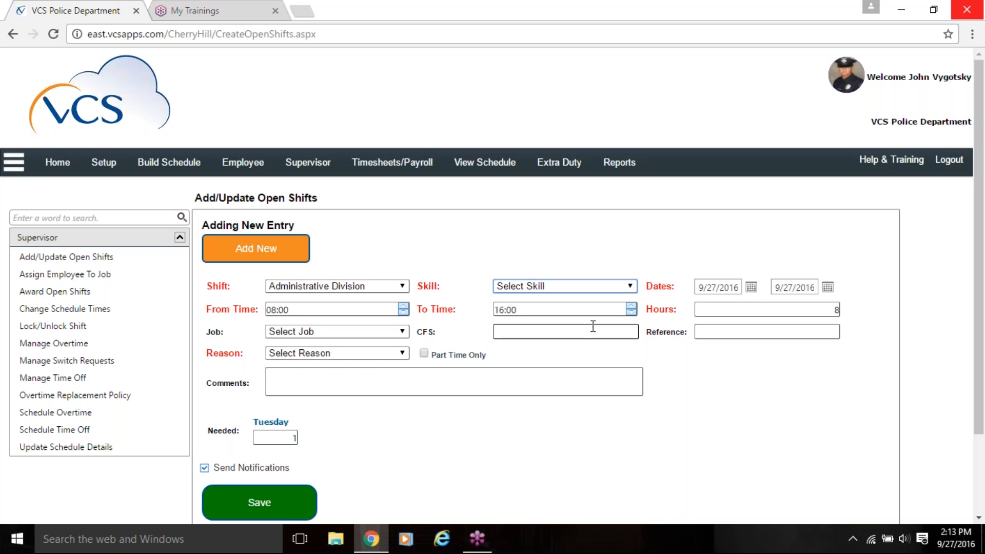
{"action": "scroll", "coordinate": [448, 439], "scroll_direction": "down", "scroll_amount": 2}
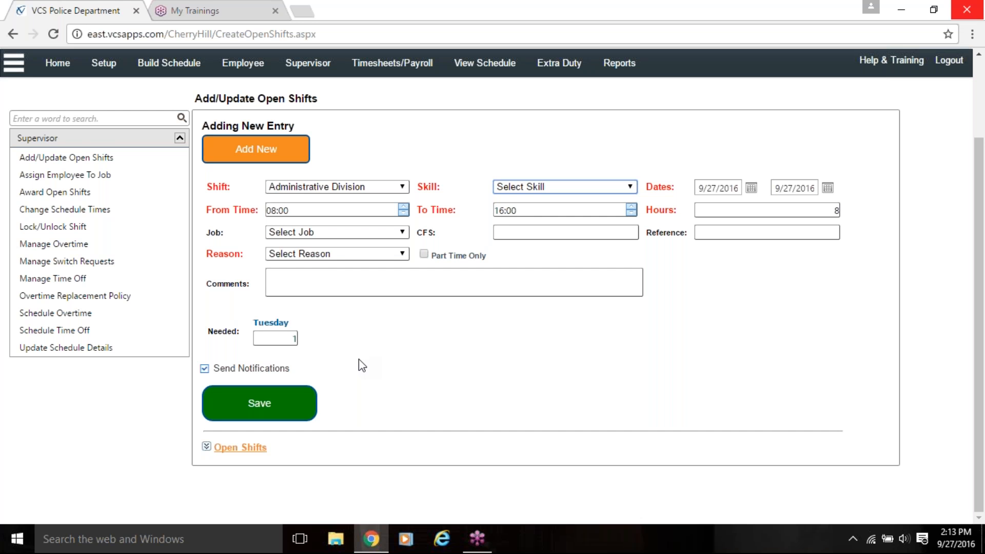
{"action": "scroll", "coordinate": [366, 214], "scroll_direction": "up", "scroll_amount": 2}
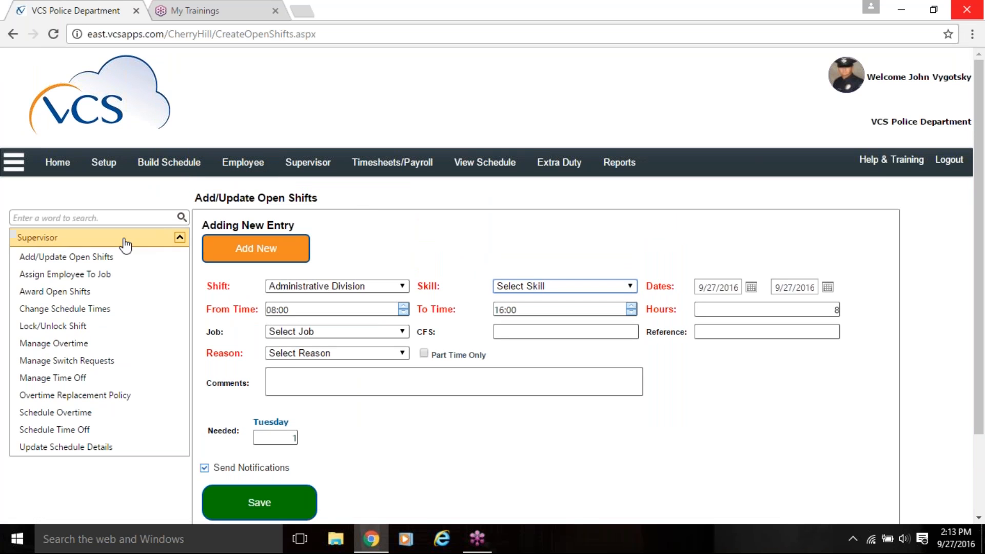
Review the sign-ups on the Award Open Shifts page, and select the employee signed up for the 10/2/2016 SQD 2 shift
{"action": "left_click", "coordinate": [85, 291]}
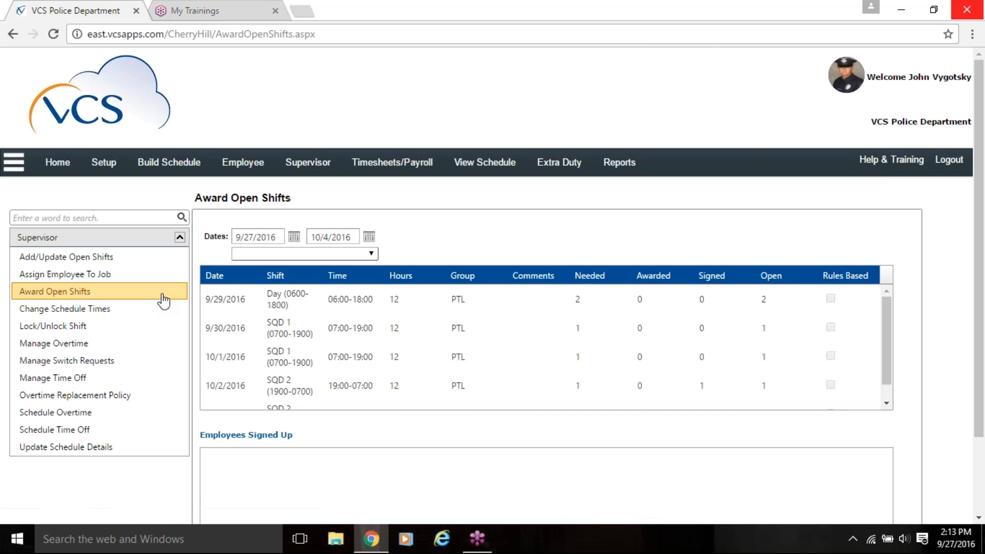
{"action": "left_click", "coordinate": [355, 297]}
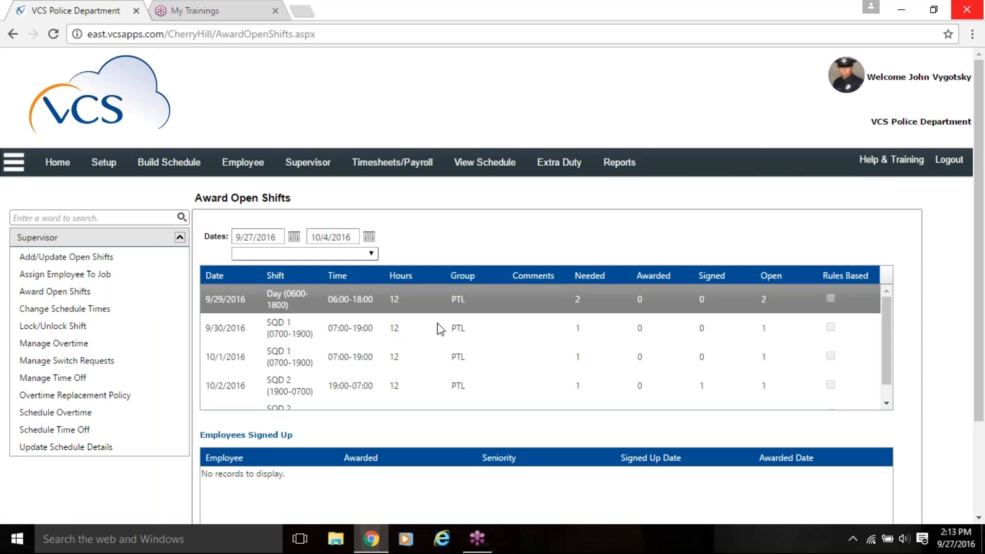
{"action": "left_click", "coordinate": [454, 328]}
{"action": "left_click", "coordinate": [604, 395]}
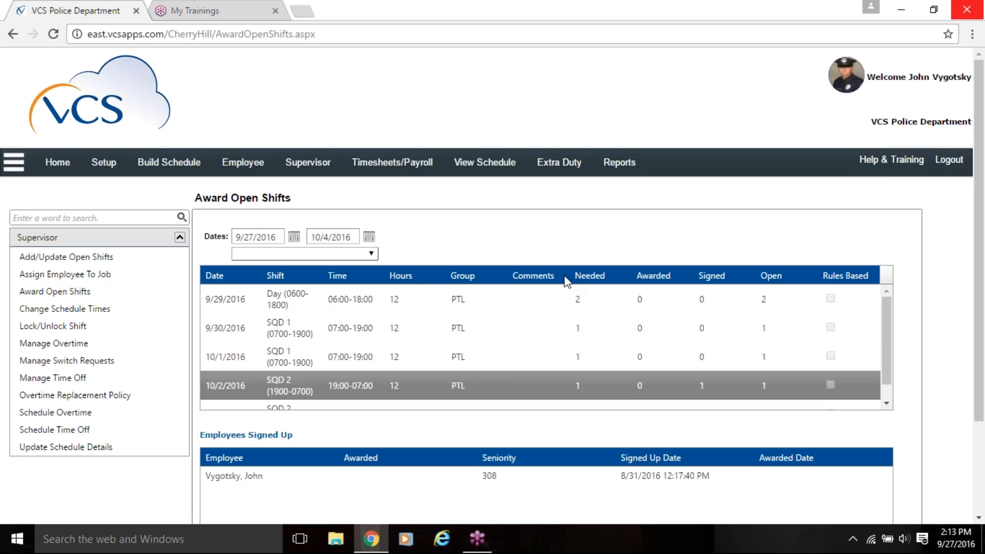
{"action": "scroll", "coordinate": [556, 272], "scroll_direction": "down", "scroll_amount": 3}
{"action": "left_click", "coordinate": [249, 367]}
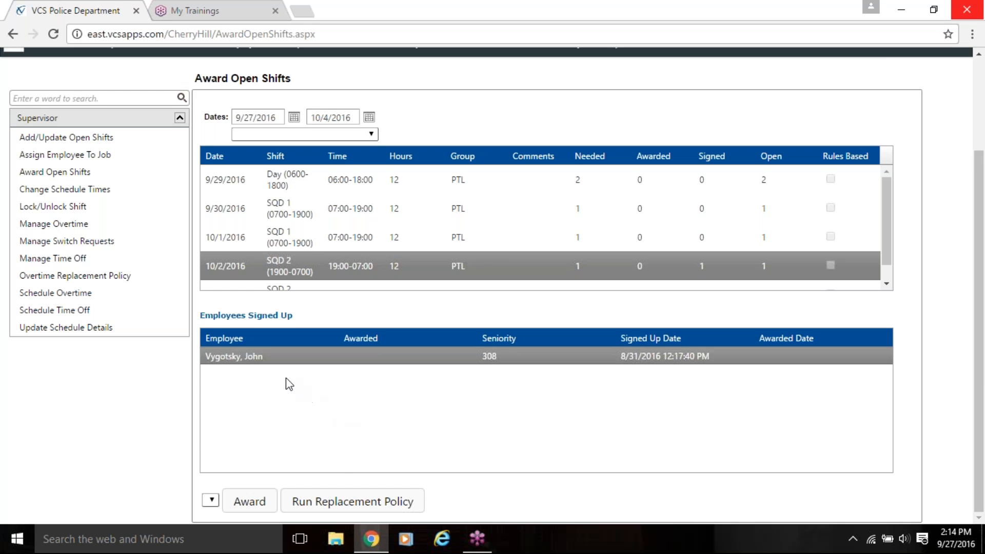
Try to award the 10/2/2016 SQD 2 open shift to the selected signed-up employee
{"action": "left_click", "coordinate": [252, 501]}
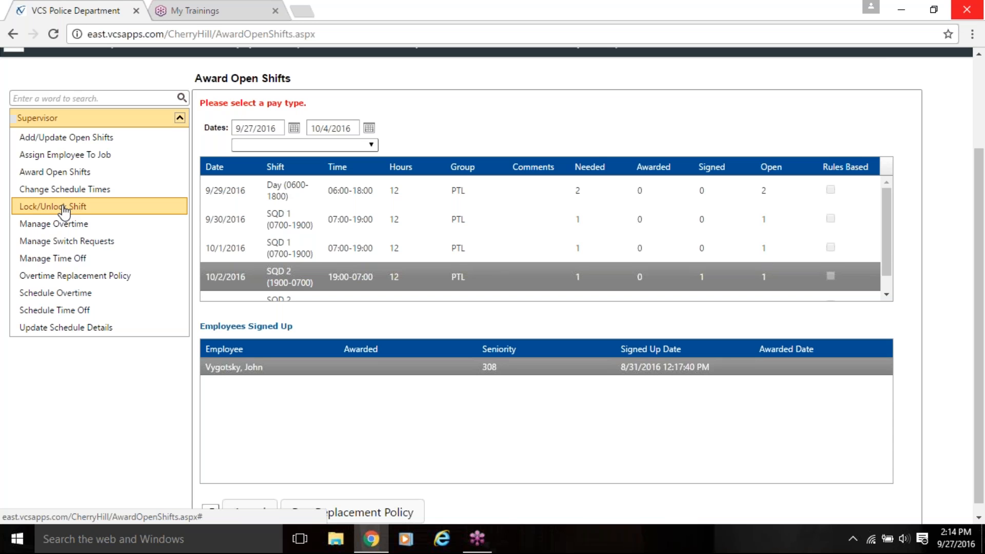
Lock the Day (0600-1800) shift for 9/27/2016 on the Lock/Unlock Shift page, and unlock it again
{"action": "left_click", "coordinate": [63, 208]}
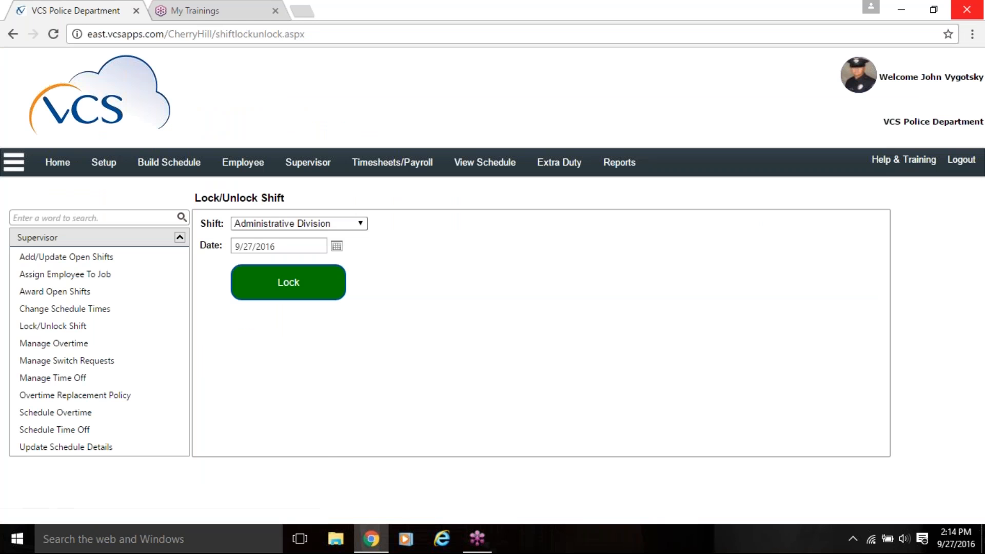
{"action": "left_click", "coordinate": [360, 223]}
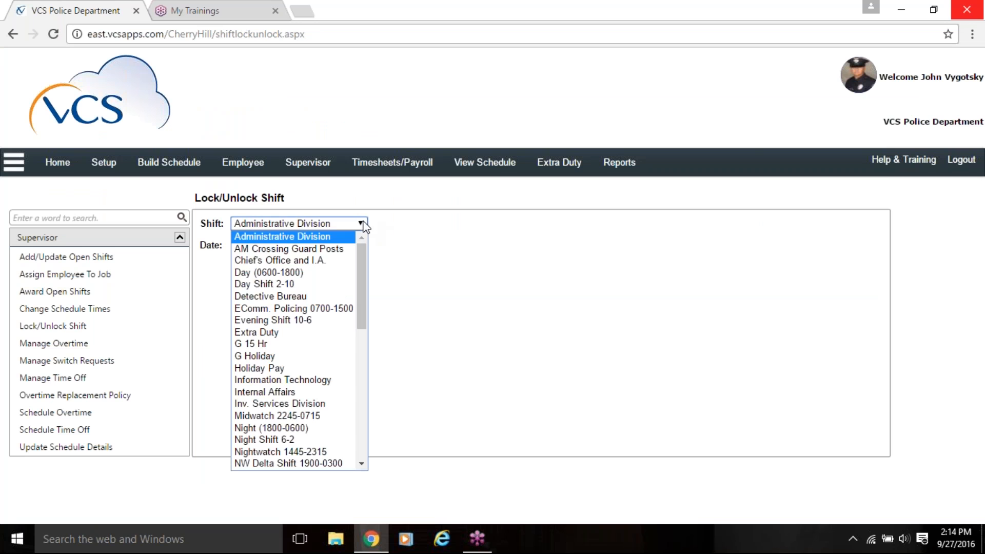
{"action": "left_click", "coordinate": [287, 273]}
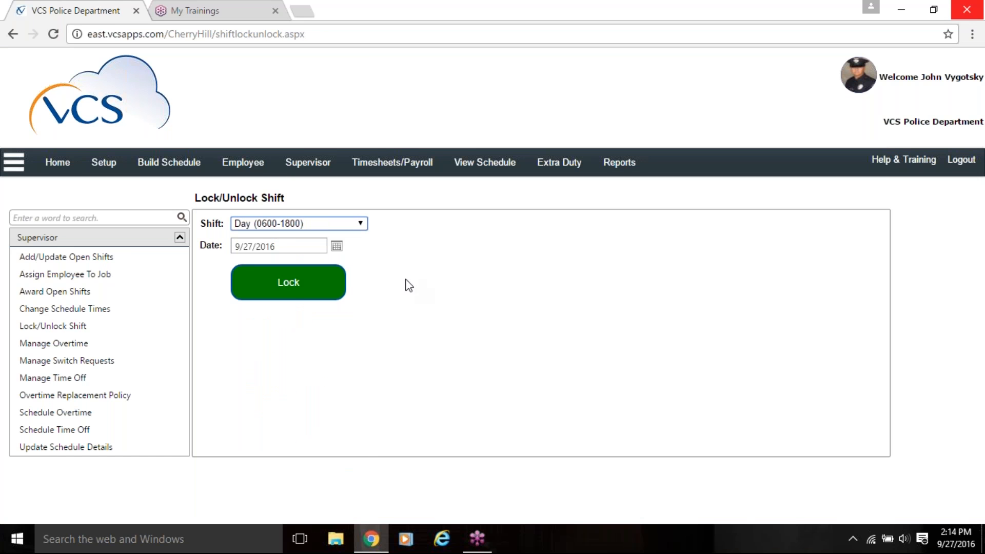
{"action": "left_click", "coordinate": [290, 286]}
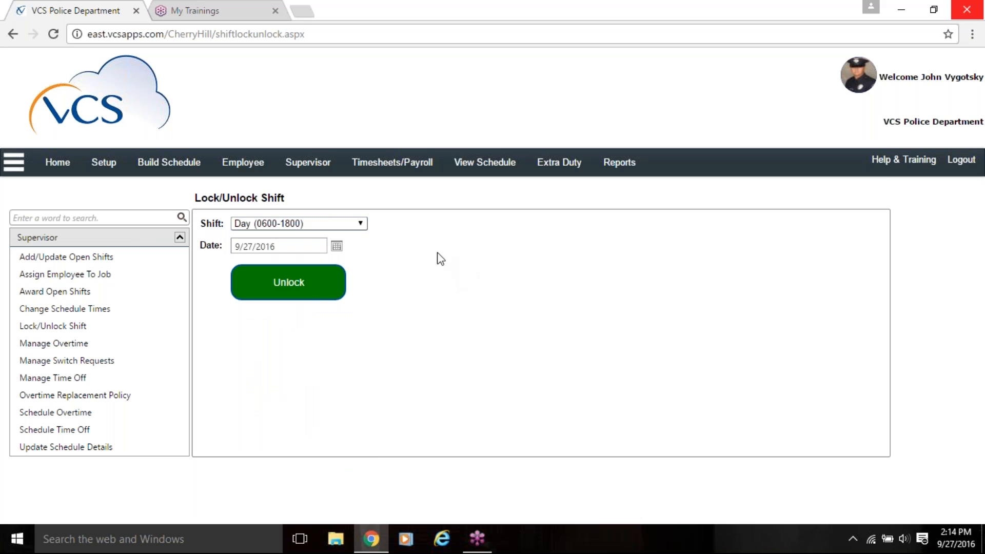
{"action": "left_click", "coordinate": [303, 285]}
Open the Employee Statistical Report for the Special Services sergeant and review its sections from time balances through schools and extra duty
{"action": "left_click", "coordinate": [620, 164]}
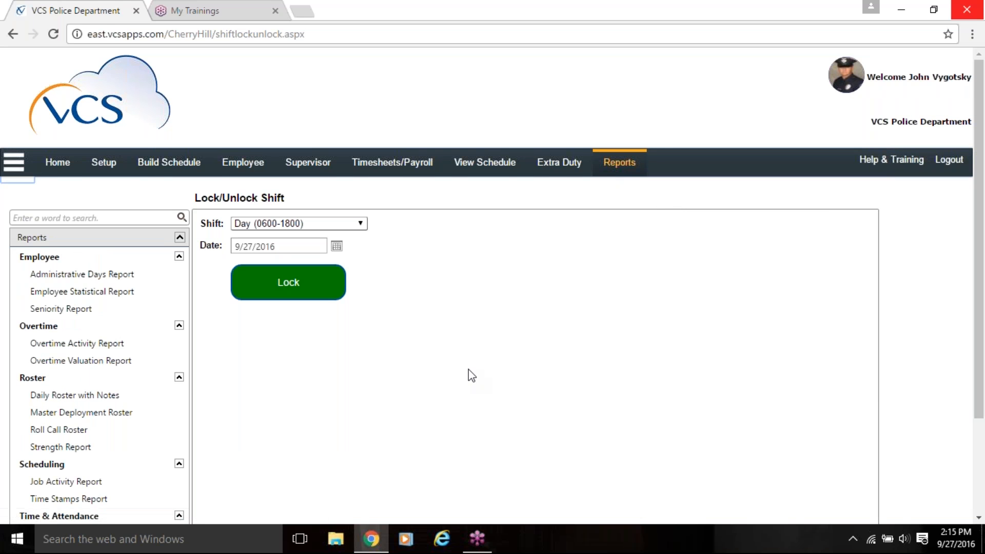
{"action": "scroll", "coordinate": [461, 369], "scroll_direction": "down", "scroll_amount": 3}
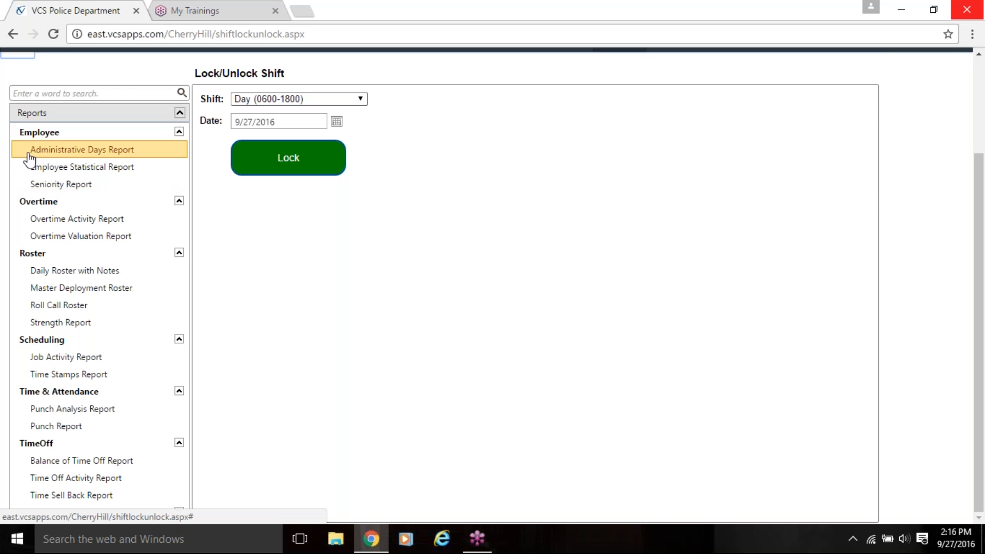
{"action": "left_click", "coordinate": [108, 170]}
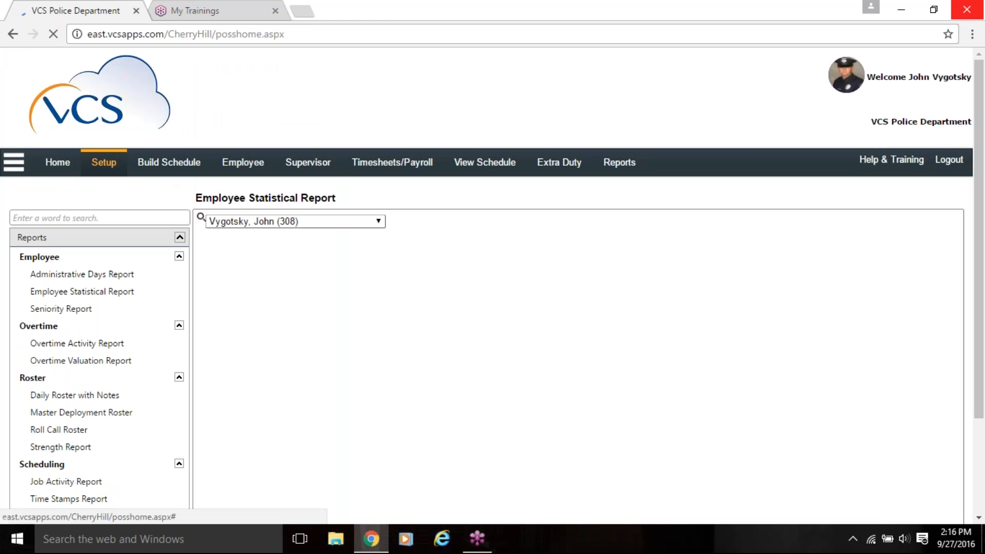
{"action": "left_click", "coordinate": [379, 223]}
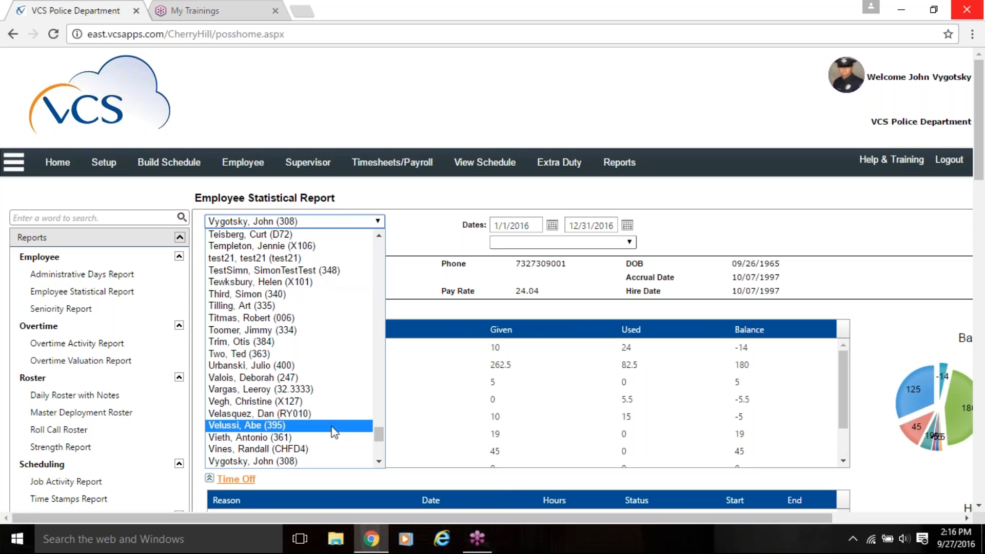
{"action": "scroll", "coordinate": [383, 414], "scroll_direction": "up", "scroll_amount": 20}
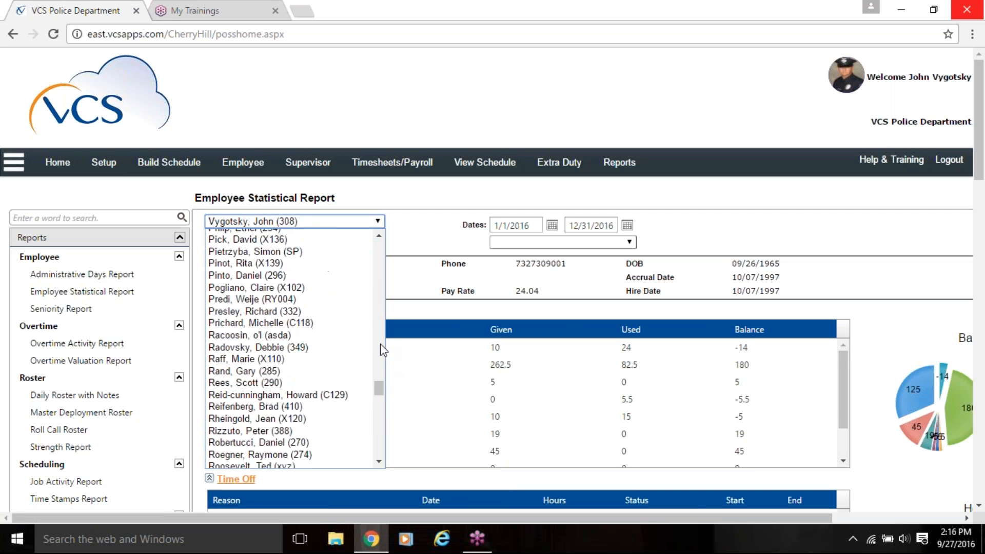
{"action": "scroll", "coordinate": [380, 302], "scroll_direction": "up", "scroll_amount": 20}
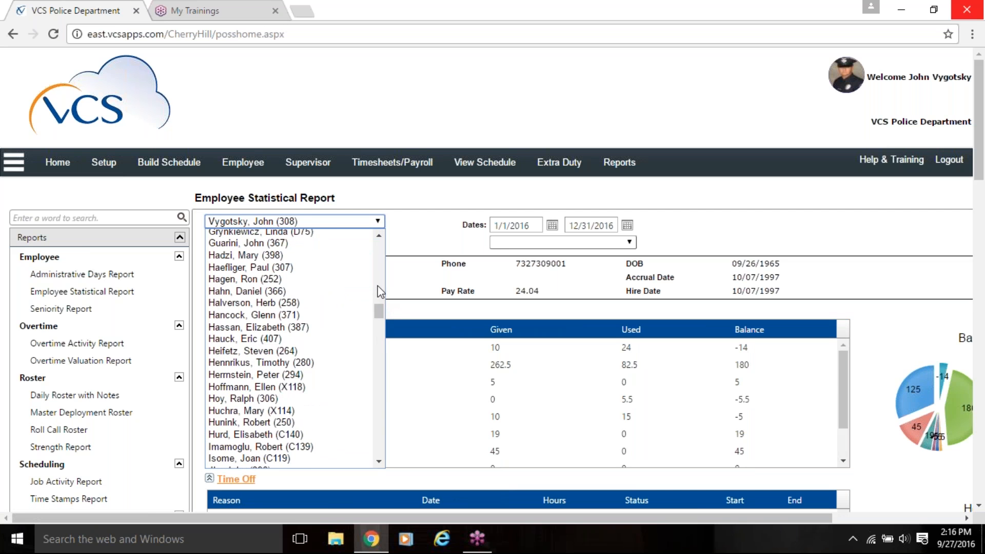
{"action": "scroll", "coordinate": [379, 257], "scroll_direction": "up", "scroll_amount": 6}
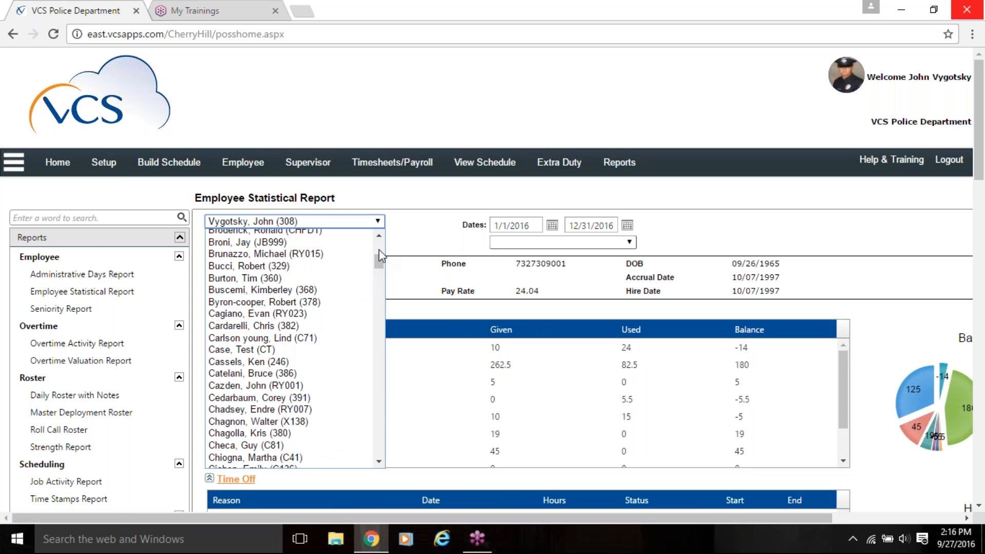
{"action": "scroll", "coordinate": [380, 257], "scroll_direction": "up", "scroll_amount": 6}
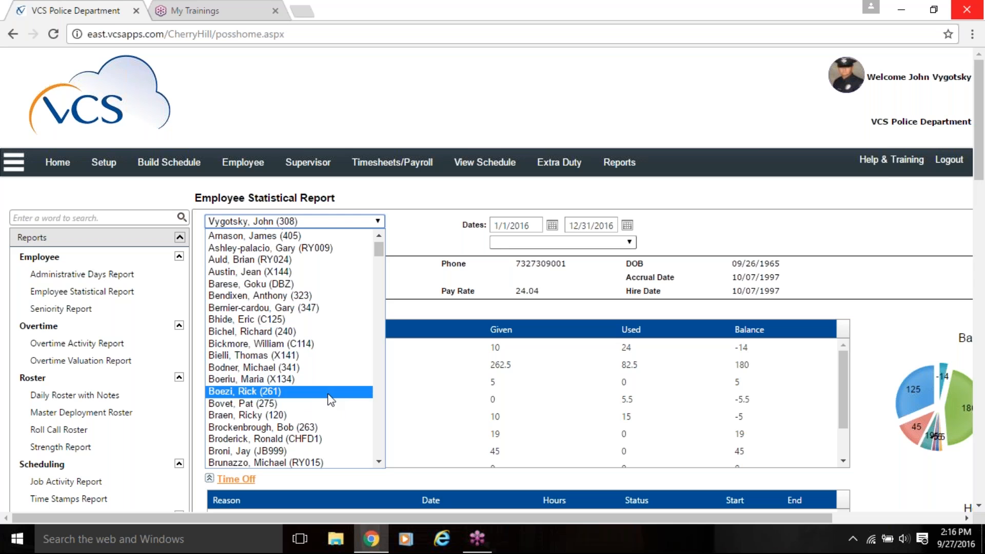
{"action": "left_click", "coordinate": [266, 415]}
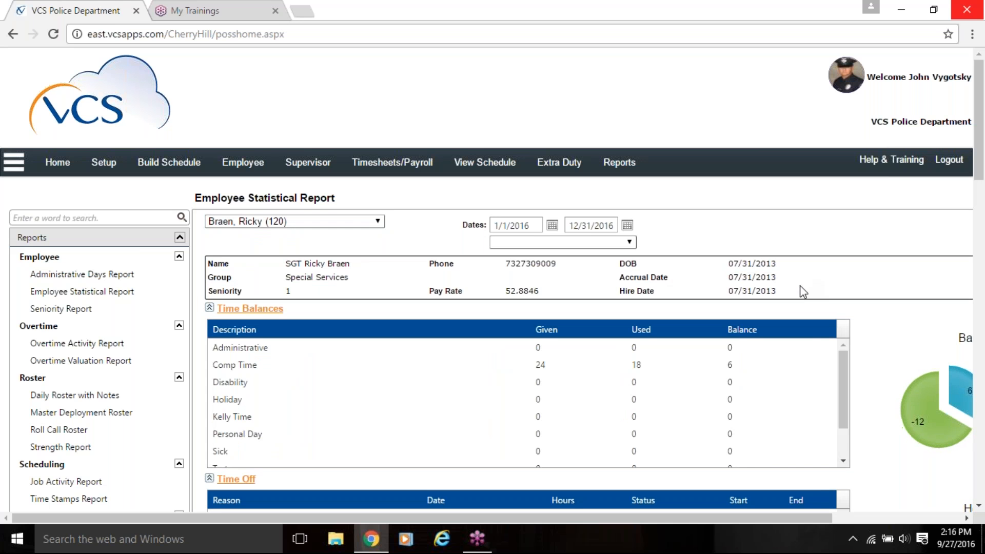
{"action": "scroll", "coordinate": [790, 385], "scroll_direction": "down", "scroll_amount": 1}
{"action": "scroll", "coordinate": [790, 380], "scroll_direction": "down", "scroll_amount": 8}
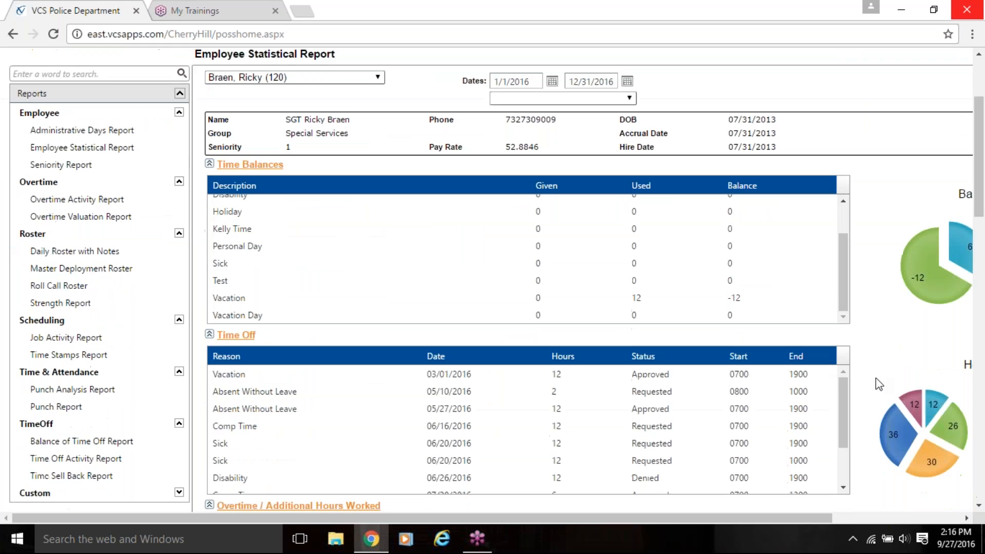
{"action": "scroll", "coordinate": [885, 361], "scroll_direction": "down", "scroll_amount": 10}
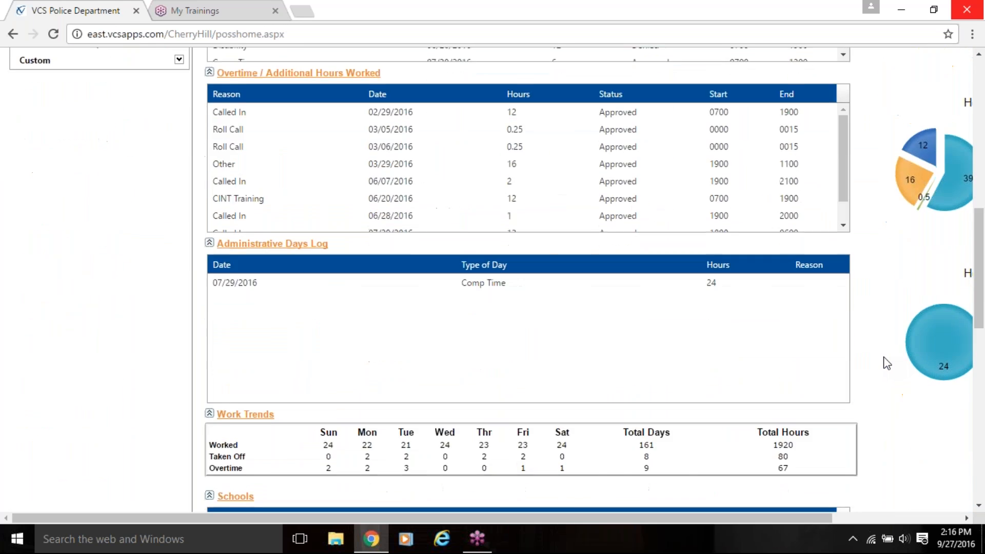
{"action": "scroll", "coordinate": [887, 363], "scroll_direction": "down", "scroll_amount": 2}
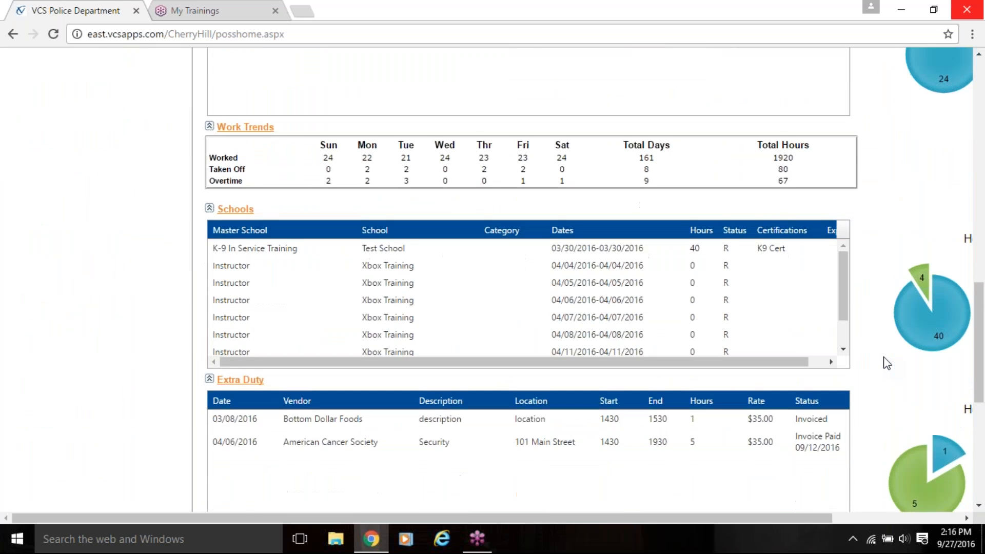
{"action": "scroll", "coordinate": [887, 364], "scroll_direction": "up", "scroll_amount": 18}
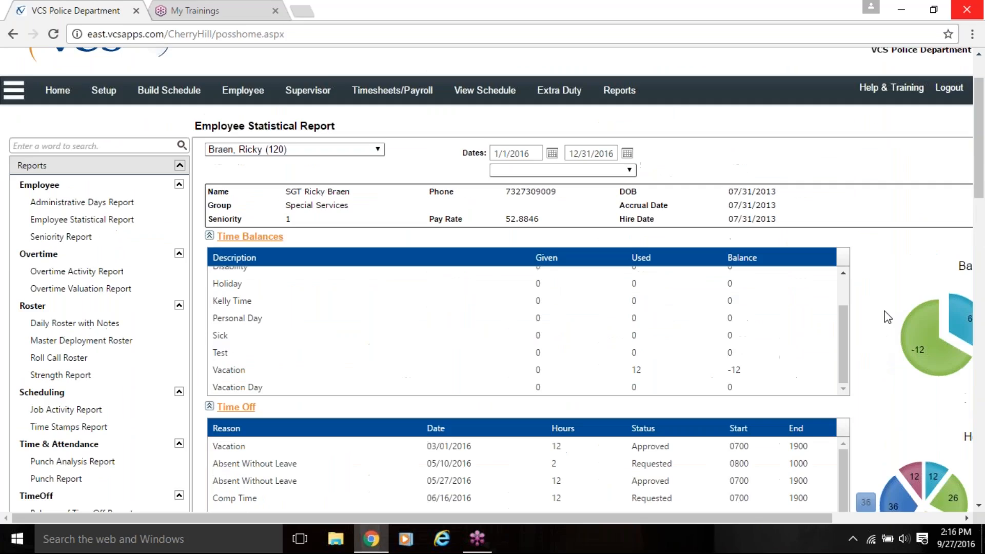
Open the Overtime Activity Report and filter it to all employees and the Called In (OT1) reason
{"action": "left_click", "coordinate": [87, 276]}
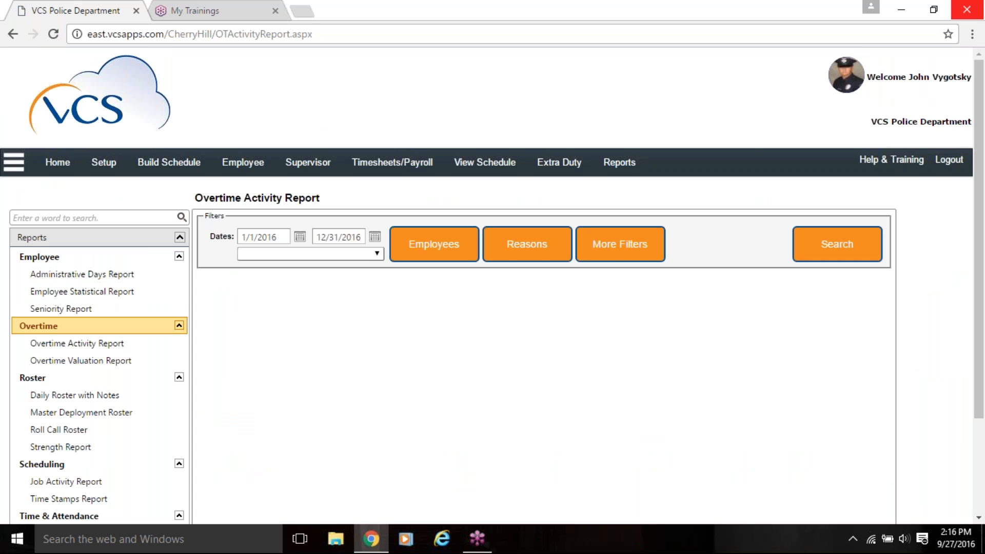
{"action": "left_click", "coordinate": [441, 256]}
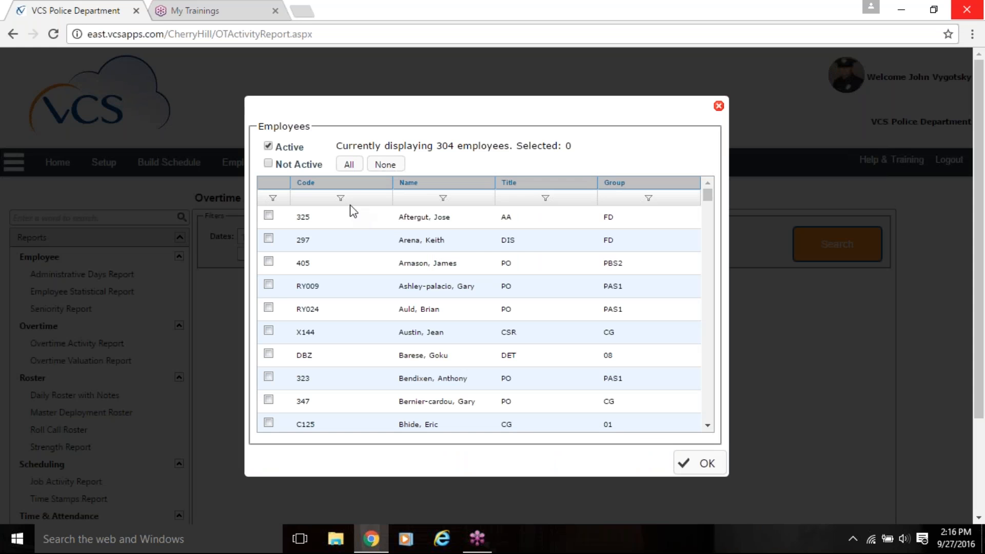
{"action": "left_click", "coordinate": [349, 164]}
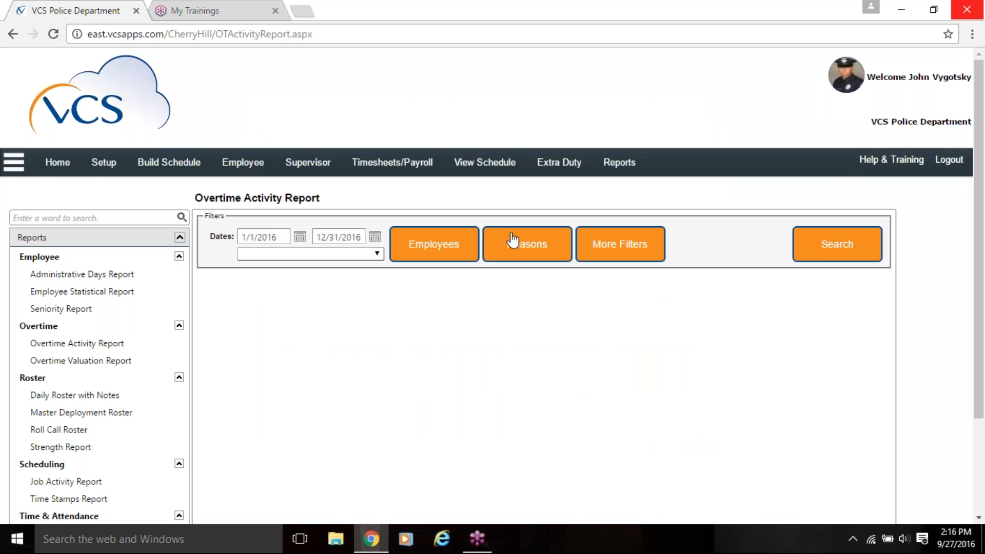
{"action": "left_click", "coordinate": [517, 243]}
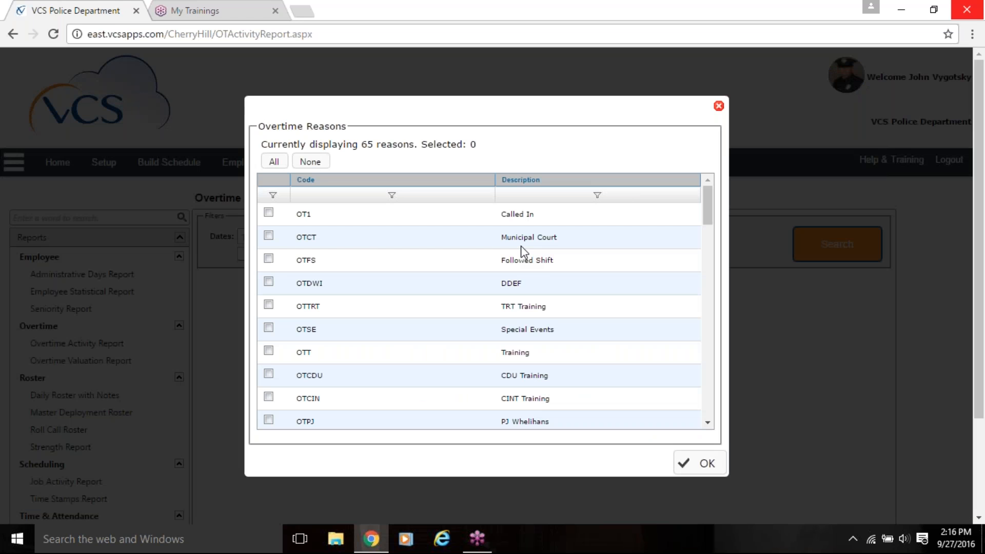
{"action": "left_click", "coordinate": [269, 212]}
{"action": "left_click", "coordinate": [718, 462]}
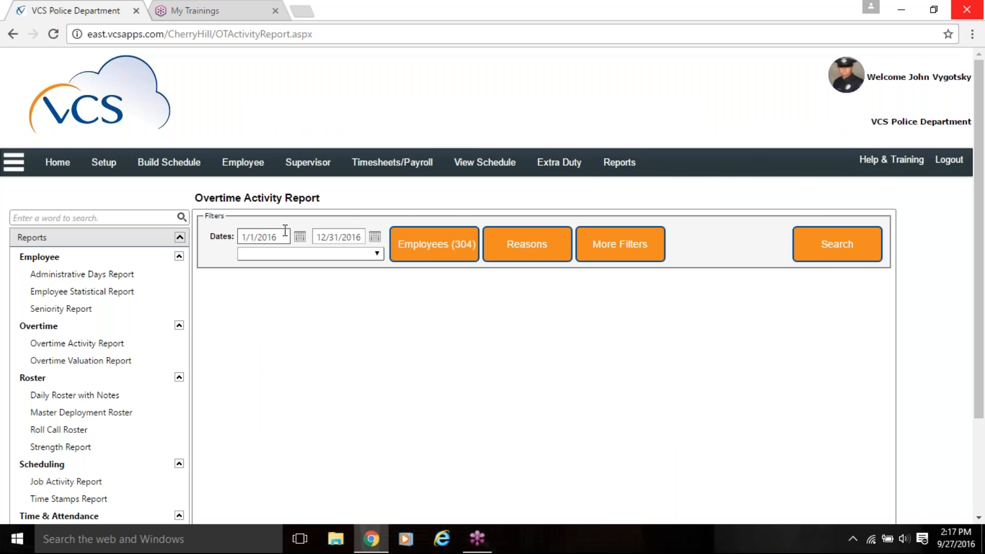
Set the overtime report's date range to This Month, run the search, and review the listed entries and hours chart
{"action": "left_click", "coordinate": [371, 253]}
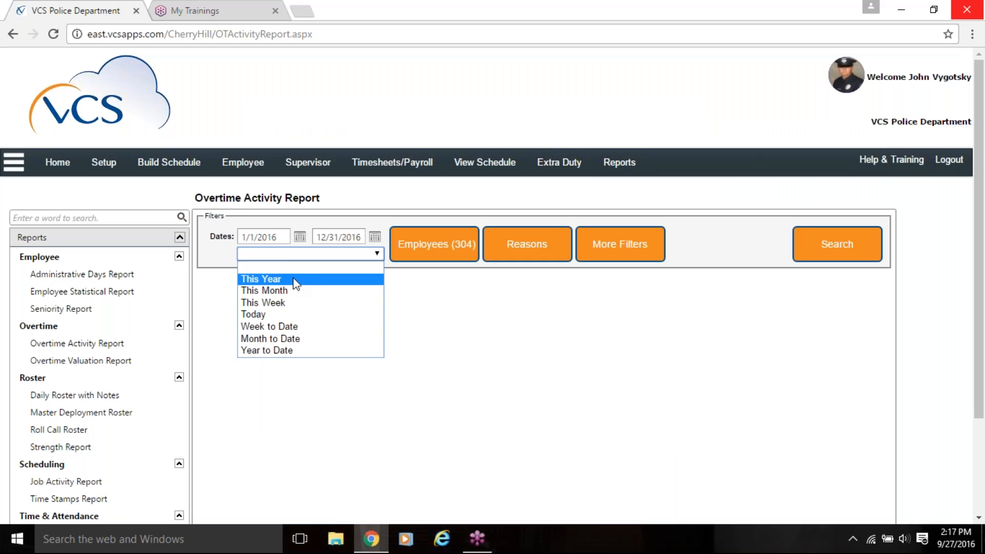
{"action": "left_click", "coordinate": [270, 291]}
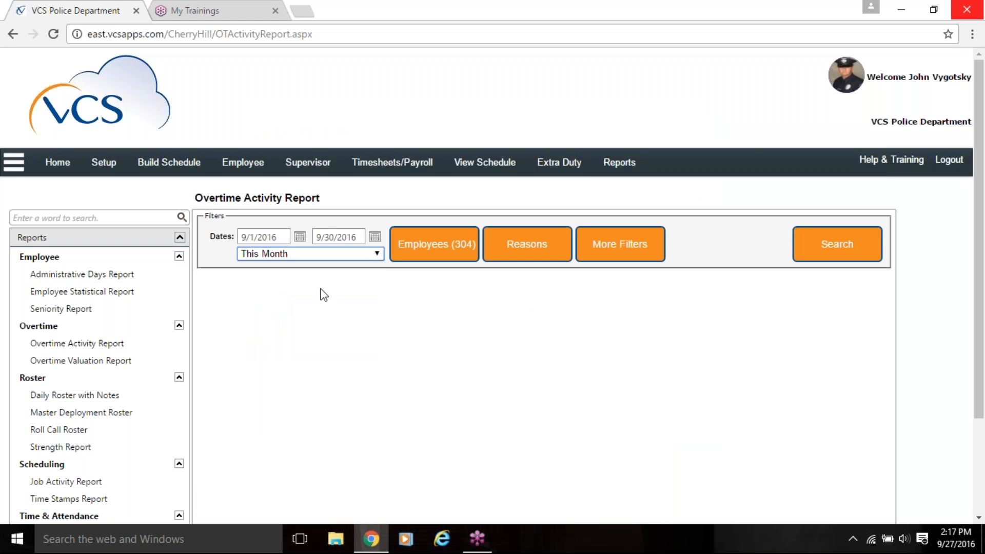
{"action": "left_click", "coordinate": [853, 245]}
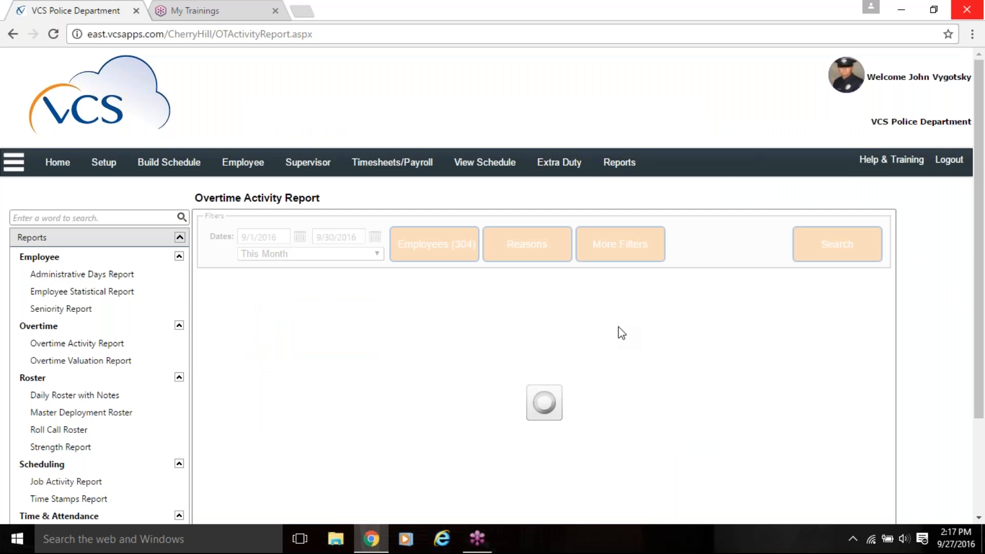
{"action": "scroll", "coordinate": [594, 327], "scroll_direction": "down", "scroll_amount": 10}
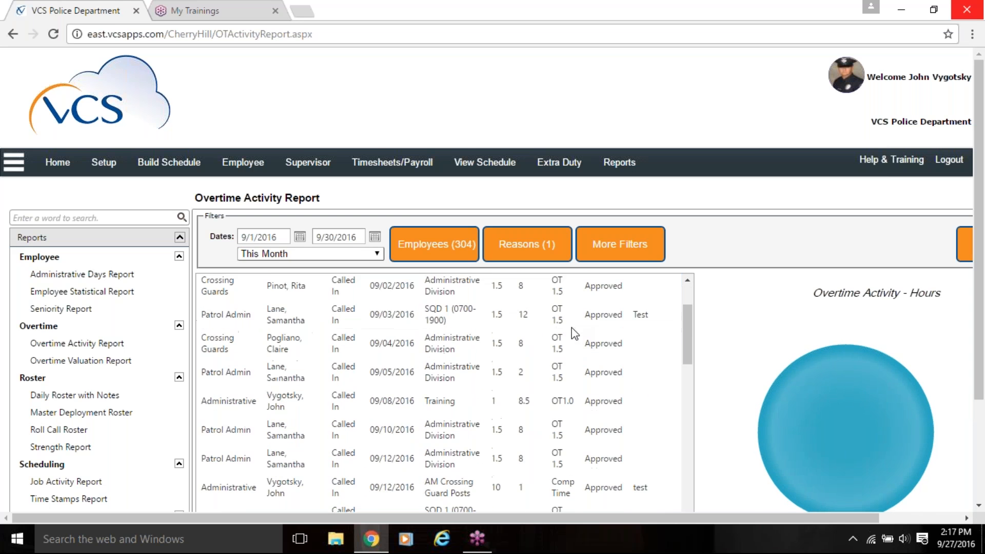
{"action": "scroll", "coordinate": [570, 334], "scroll_direction": "down", "scroll_amount": 8}
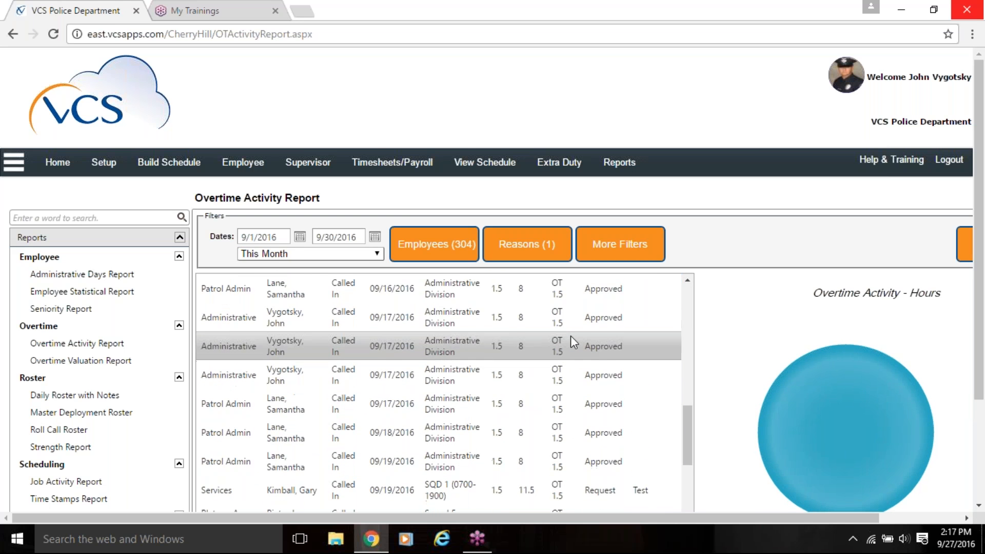
{"action": "scroll", "coordinate": [755, 334], "scroll_direction": "down", "scroll_amount": 3}
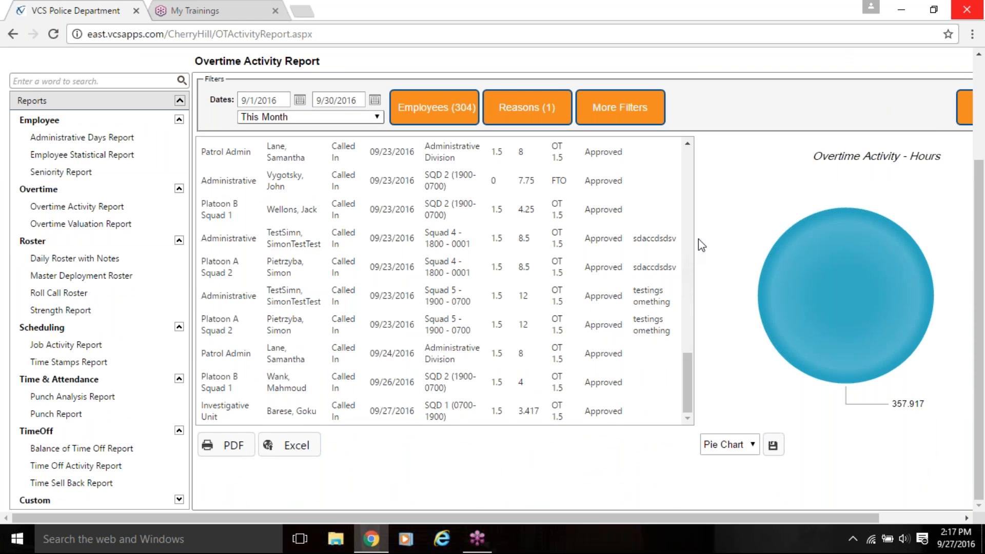
{"action": "mouse_move", "coordinate": [818, 318]}
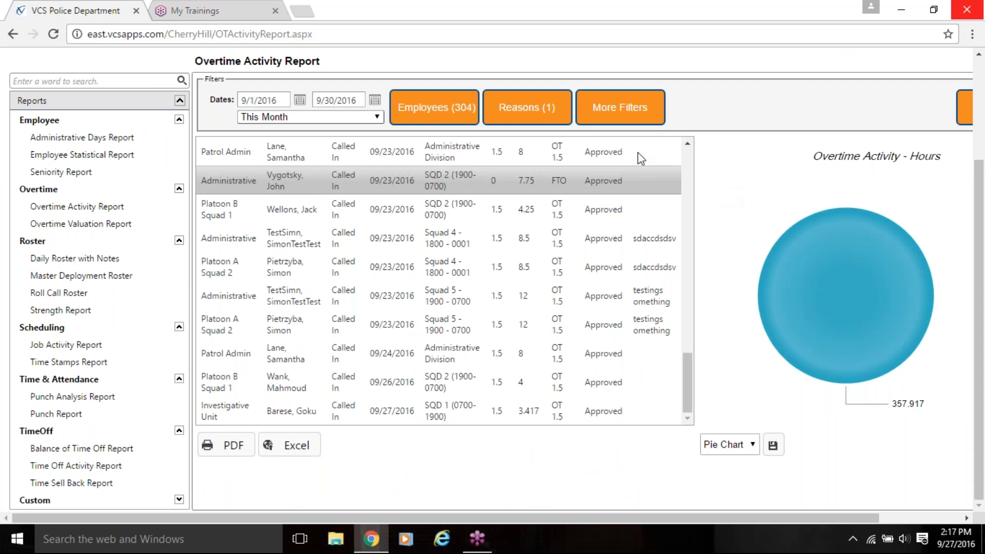
Include all overtime reasons in the report's filter and run the search again
{"action": "left_click", "coordinate": [526, 110]}
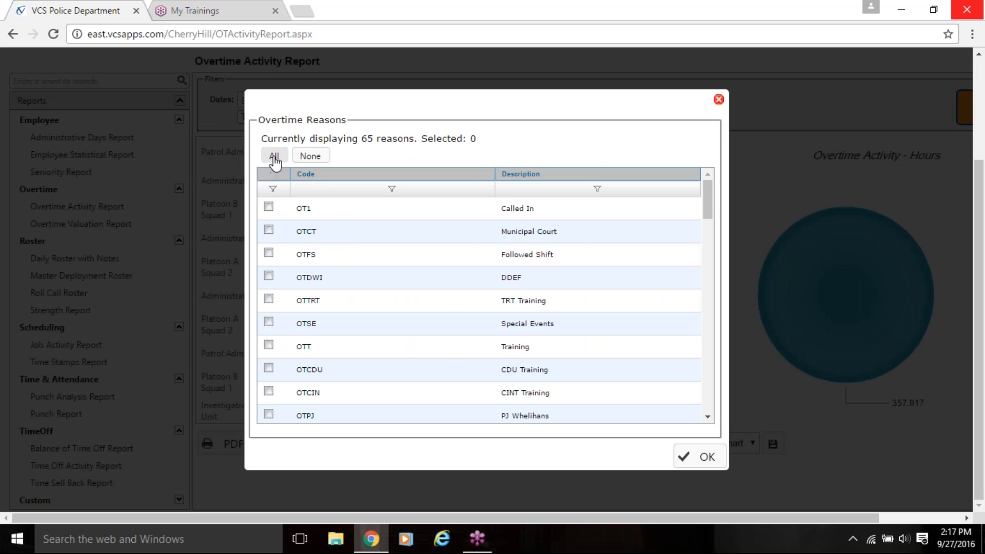
{"action": "left_click", "coordinate": [274, 159]}
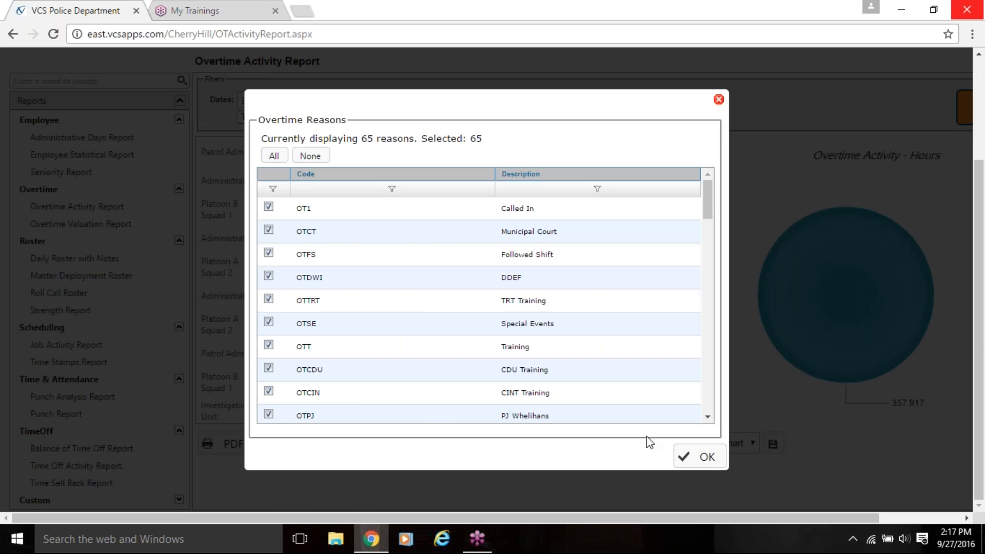
{"action": "left_click", "coordinate": [688, 462]}
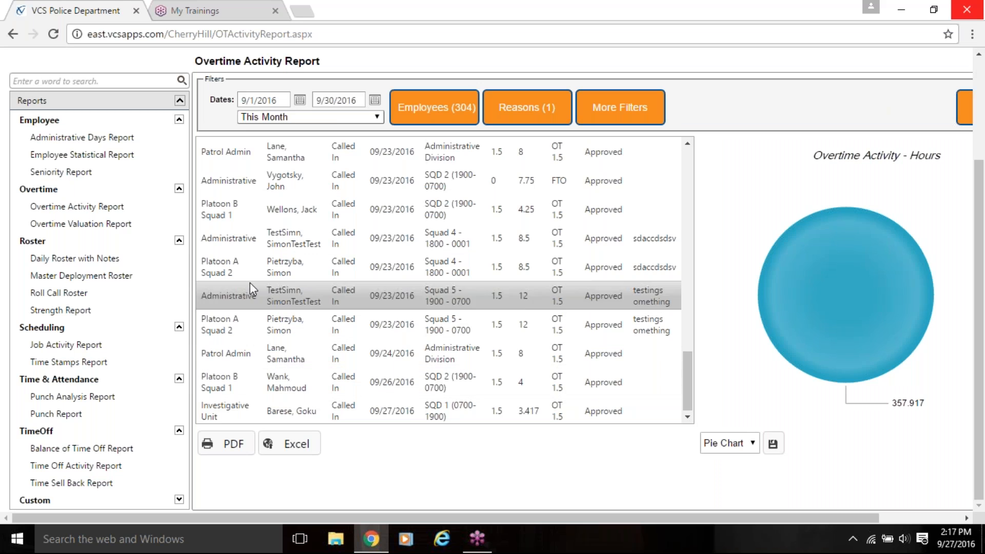
{"action": "scroll", "coordinate": [398, 145], "scroll_direction": "up", "scroll_amount": 3}
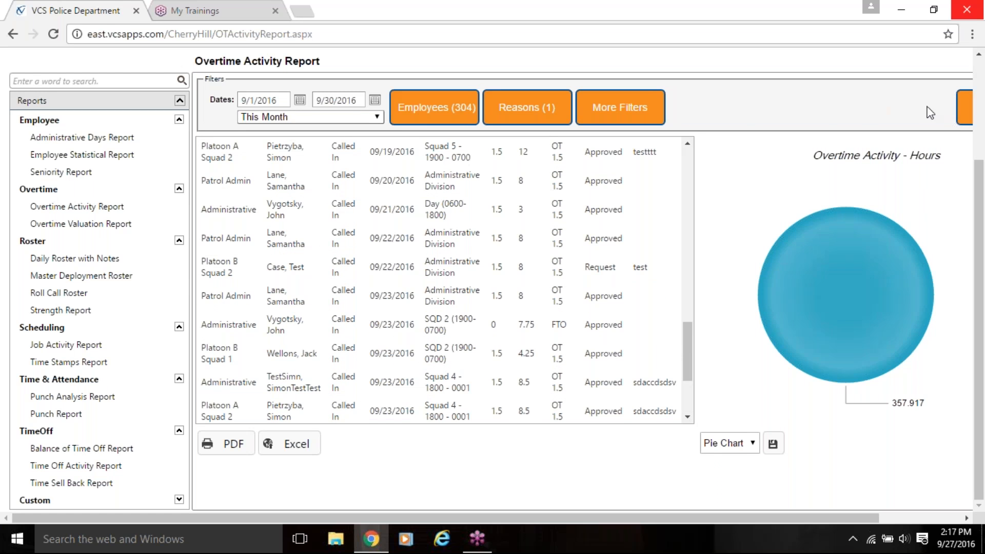
{"action": "left_click", "coordinate": [960, 113]}
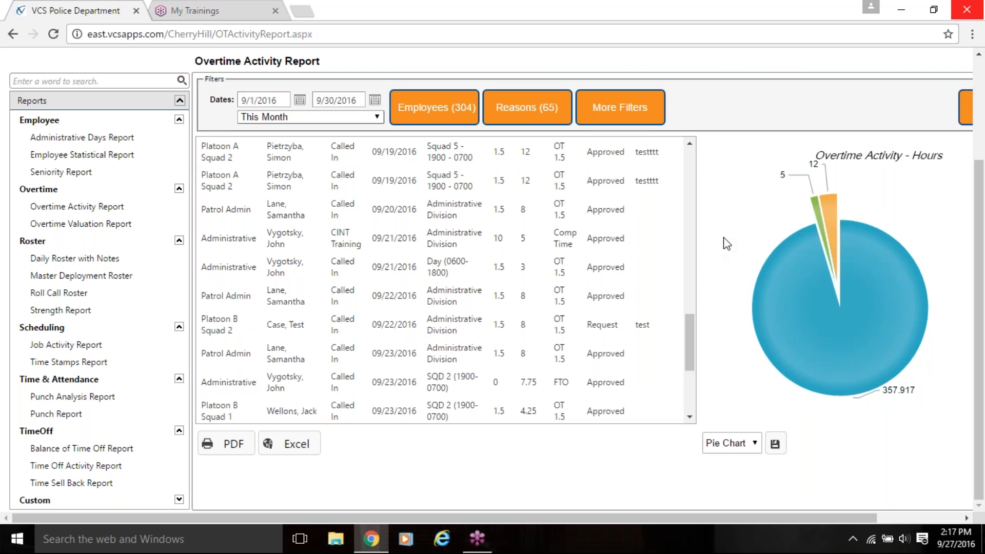
Open the Strength Report, filter it to the Night (1800-0600) shift, and run the search for 9/27/2016
{"action": "mouse_move", "coordinate": [814, 217]}
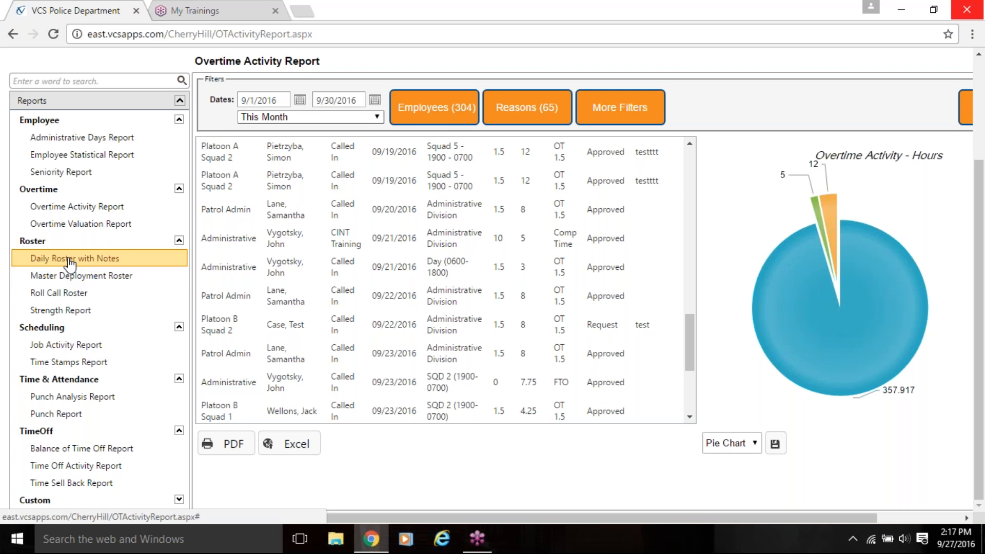
{"action": "left_click", "coordinate": [63, 310]}
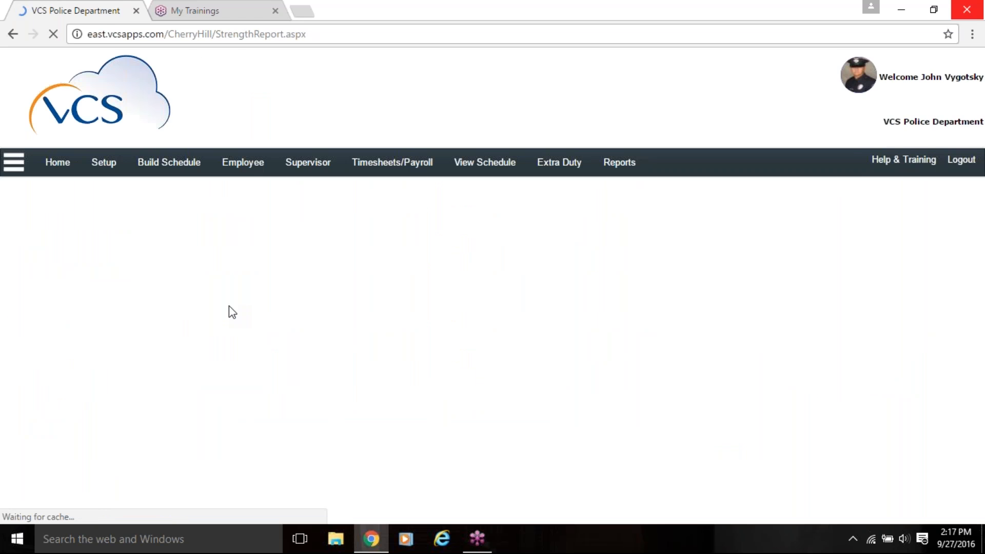
{"action": "left_click", "coordinate": [432, 259]}
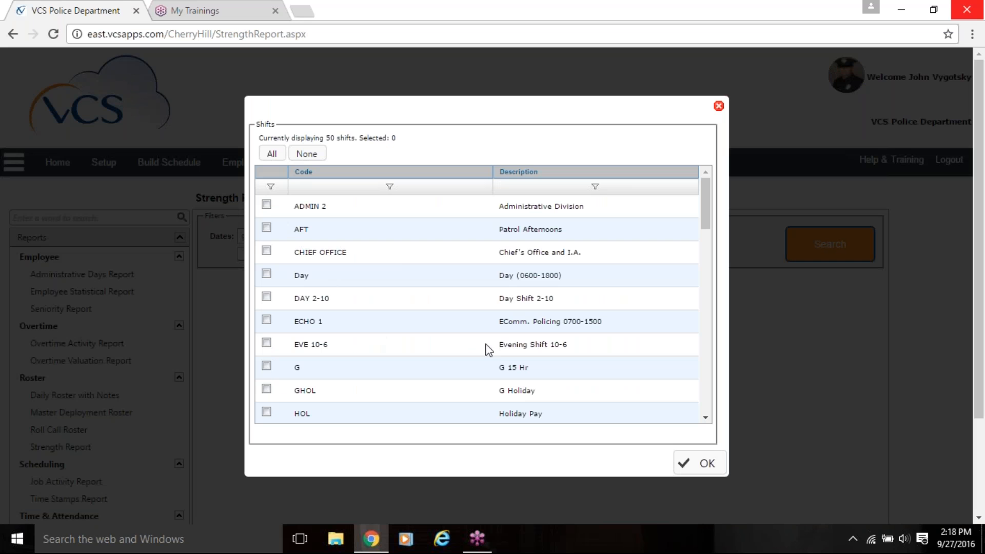
{"action": "scroll", "coordinate": [707, 388], "scroll_direction": "down", "scroll_amount": 1}
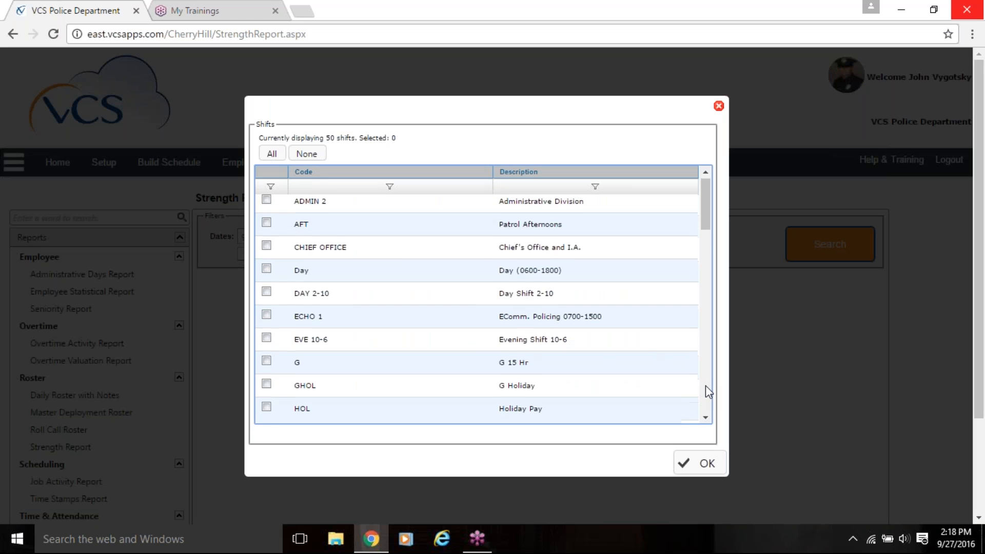
{"action": "scroll", "coordinate": [706, 386], "scroll_direction": "down", "scroll_amount": 3}
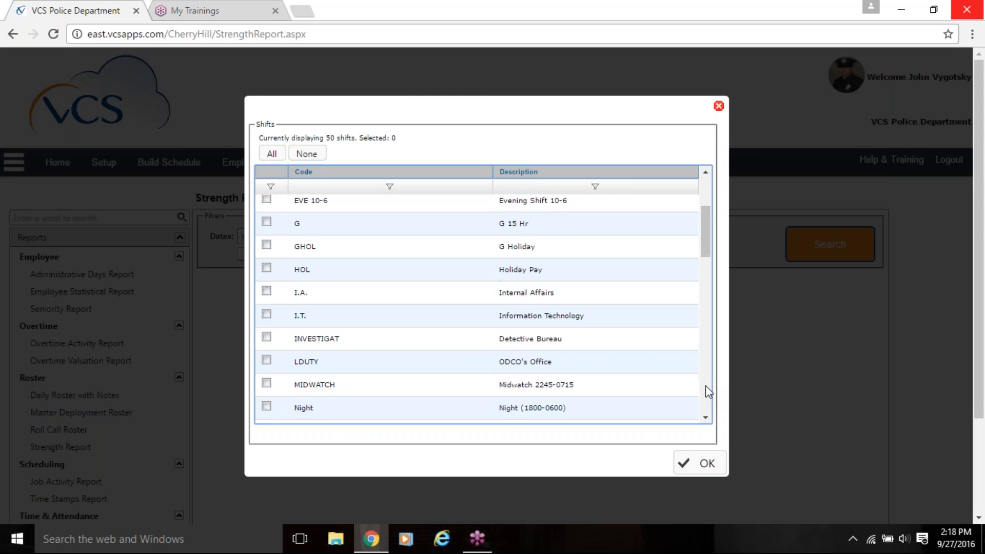
{"action": "scroll", "coordinate": [706, 385], "scroll_direction": "down", "scroll_amount": 1}
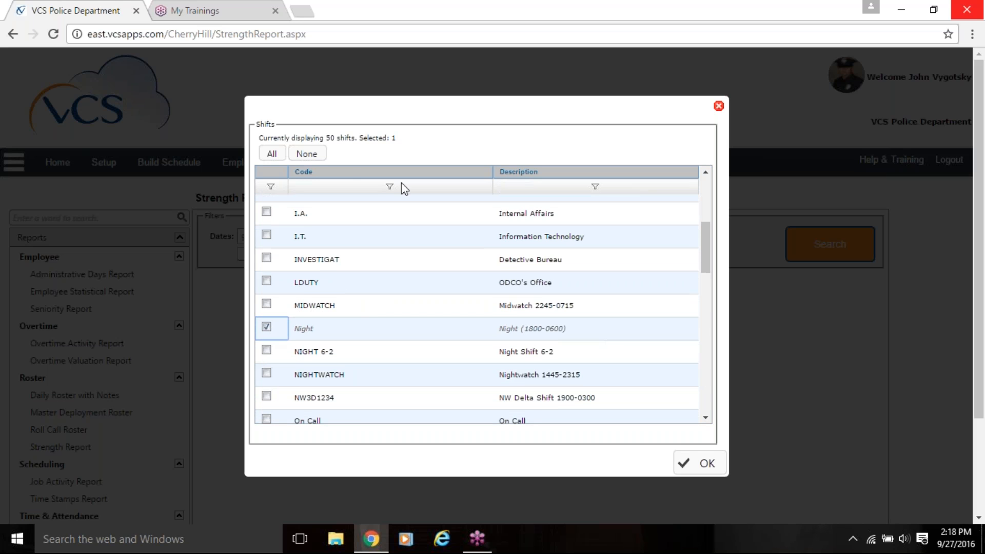
{"action": "left_click", "coordinate": [704, 464]}
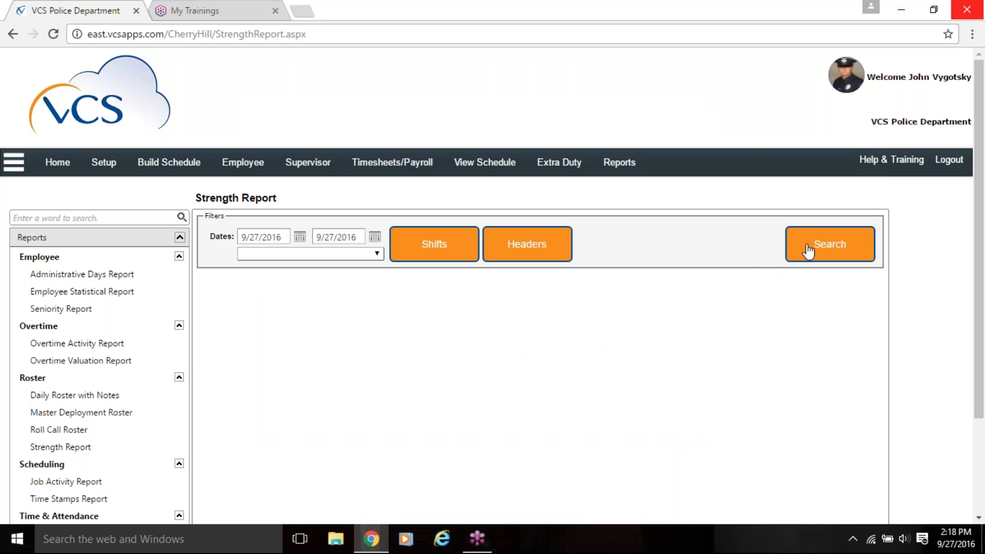
{"action": "left_click", "coordinate": [819, 250]}
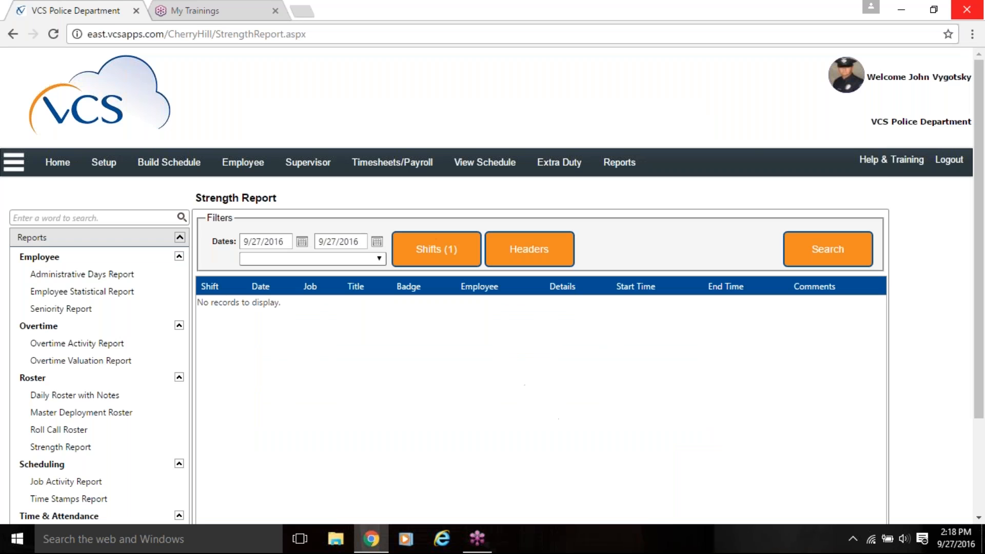
Change the Strength Report's shift filter to SQUAD 1 (0700-1900) and run the search again
{"action": "left_click", "coordinate": [406, 250]}
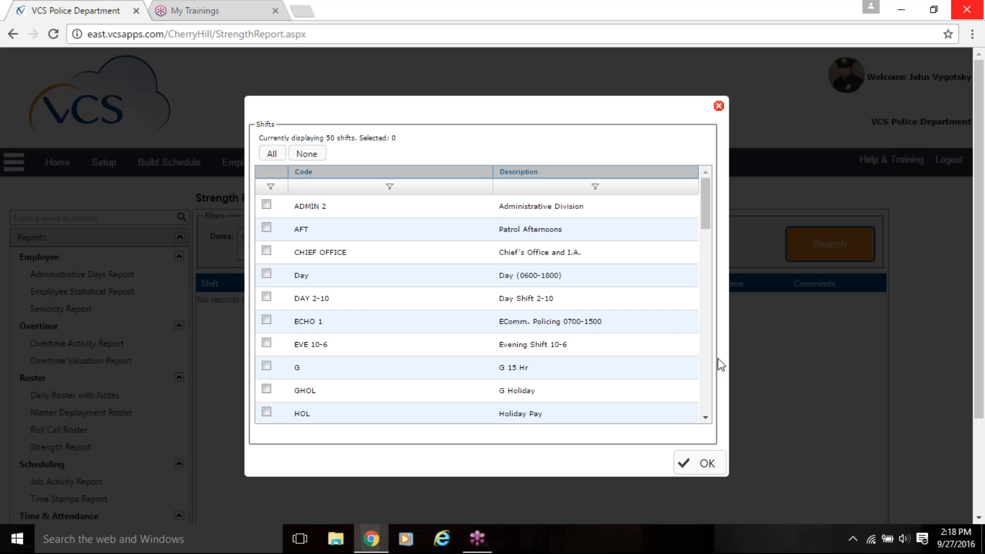
{"action": "scroll", "coordinate": [707, 373], "scroll_direction": "down", "scroll_amount": 3}
{"action": "scroll", "coordinate": [709, 380], "scroll_direction": "down", "scroll_amount": 6}
{"action": "scroll", "coordinate": [710, 380], "scroll_direction": "down", "scroll_amount": 3}
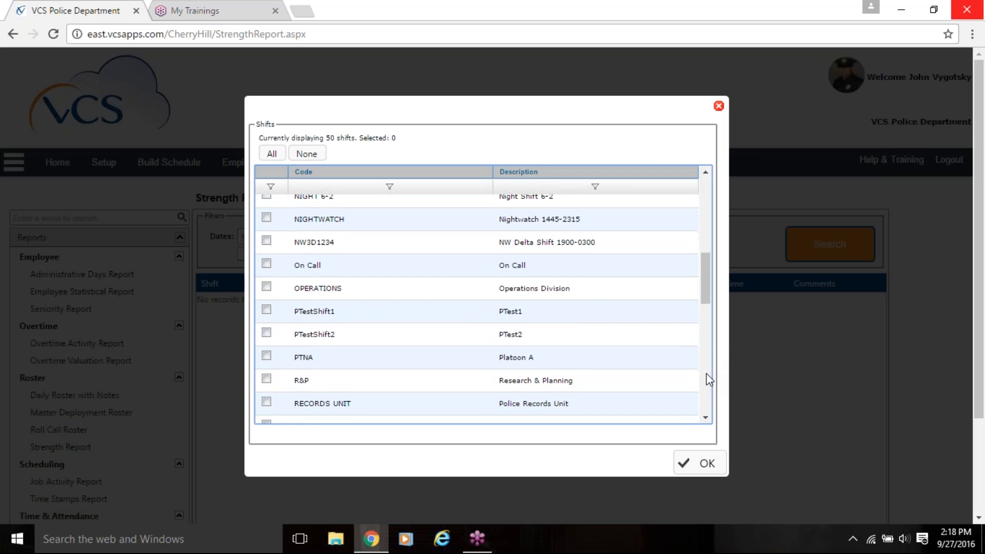
{"action": "scroll", "coordinate": [709, 380], "scroll_direction": "down", "scroll_amount": 4}
{"action": "scroll", "coordinate": [709, 379], "scroll_direction": "down", "scroll_amount": 4}
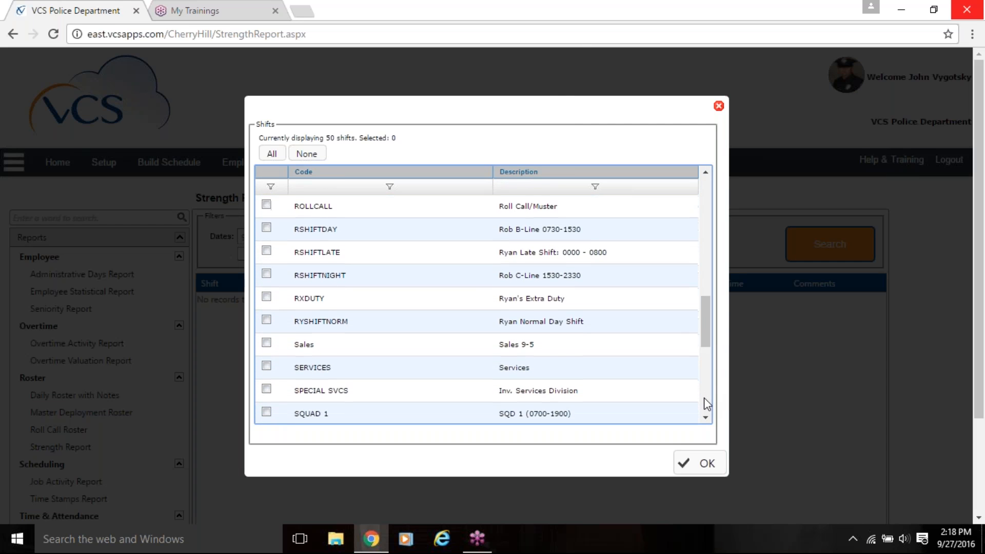
{"action": "scroll", "coordinate": [704, 398], "scroll_direction": "down", "scroll_amount": 2}
{"action": "left_click", "coordinate": [267, 365]}
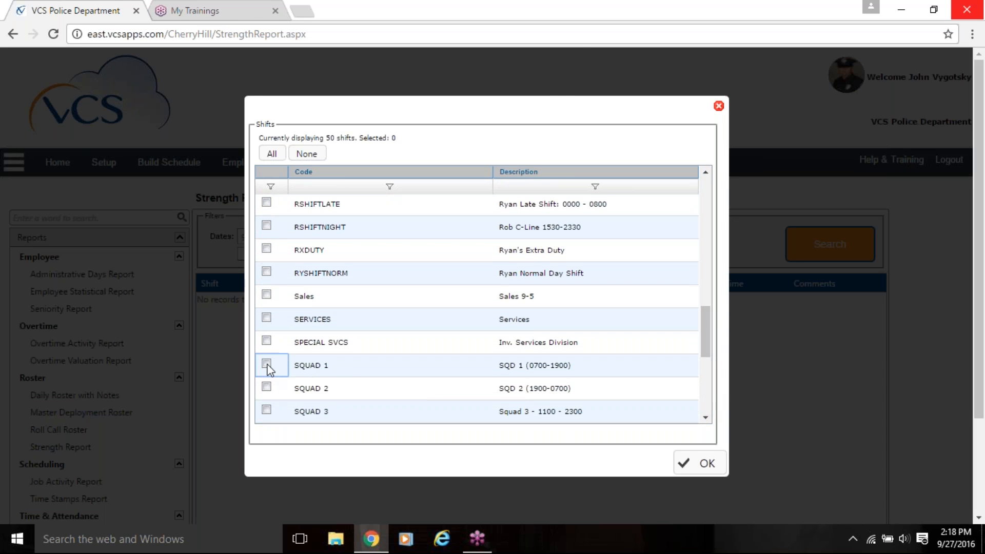
{"action": "left_click", "coordinate": [696, 464]}
{"action": "left_click", "coordinate": [835, 247]}
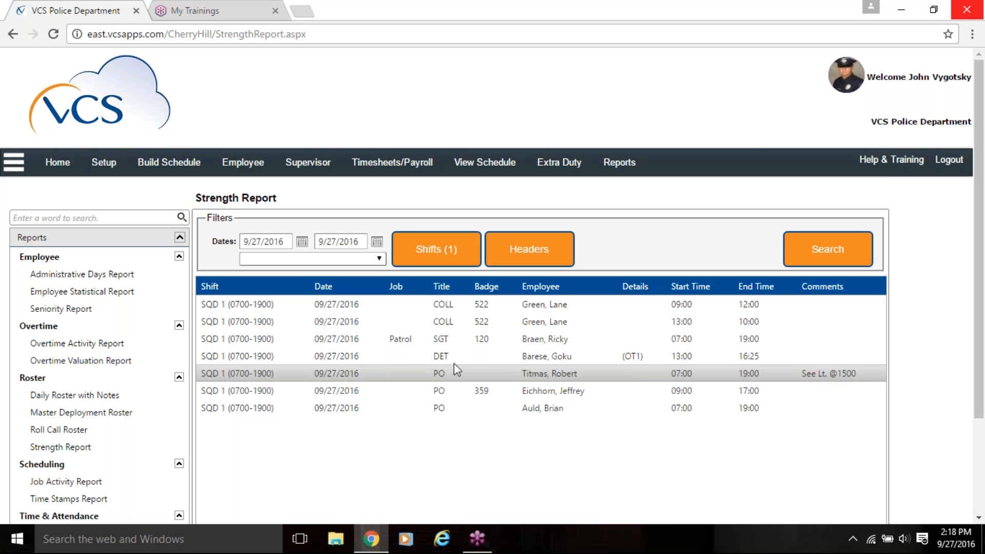
Open the Roll Call Roster, choose the SQD 1 (0700-1900) shift for 9/27/2016, and run the search
{"action": "left_click", "coordinate": [69, 429]}
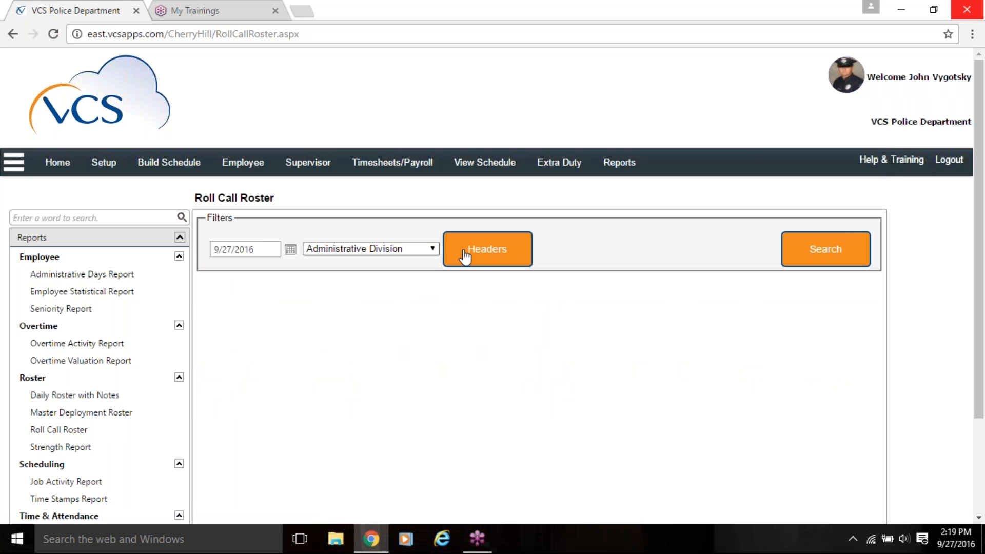
{"action": "left_click", "coordinate": [432, 249]}
{"action": "left_click_drag", "start_coordinate": [430, 287], "coordinate": [424, 429]}
{"action": "left_click", "coordinate": [365, 357]}
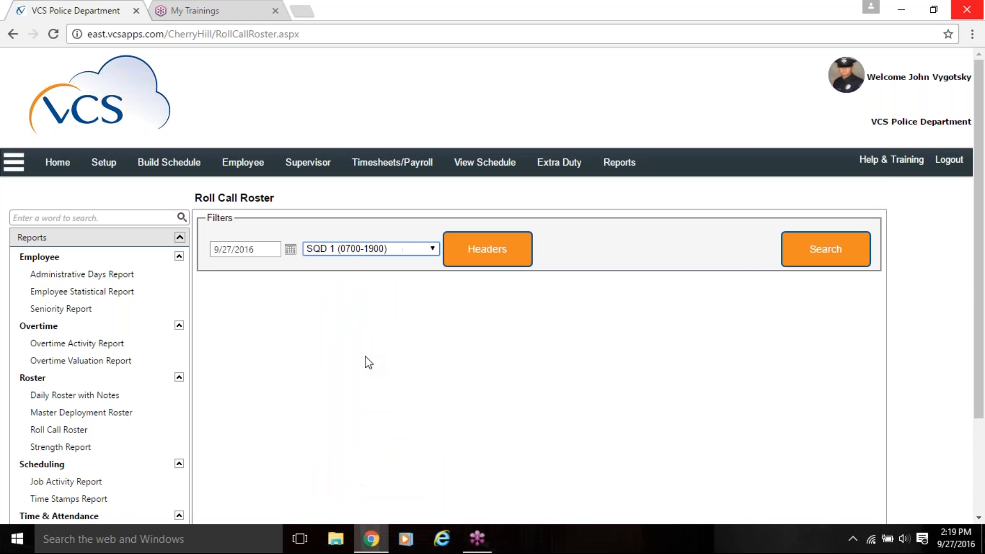
{"action": "left_click", "coordinate": [798, 260]}
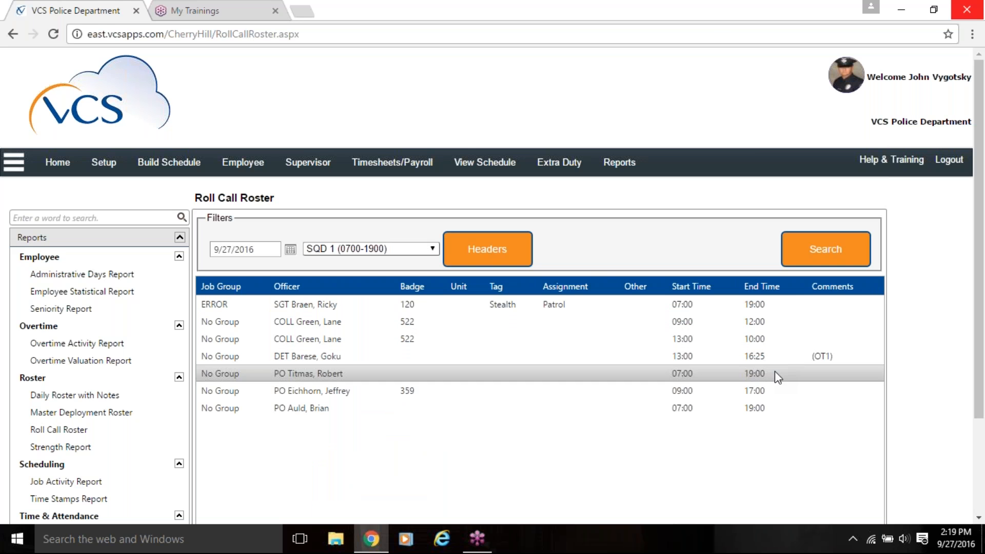
Open the Daily Roster with Notes, filter it to the SQUAD 1 shift, and run the search for 9/27/2016
{"action": "left_click", "coordinate": [82, 396]}
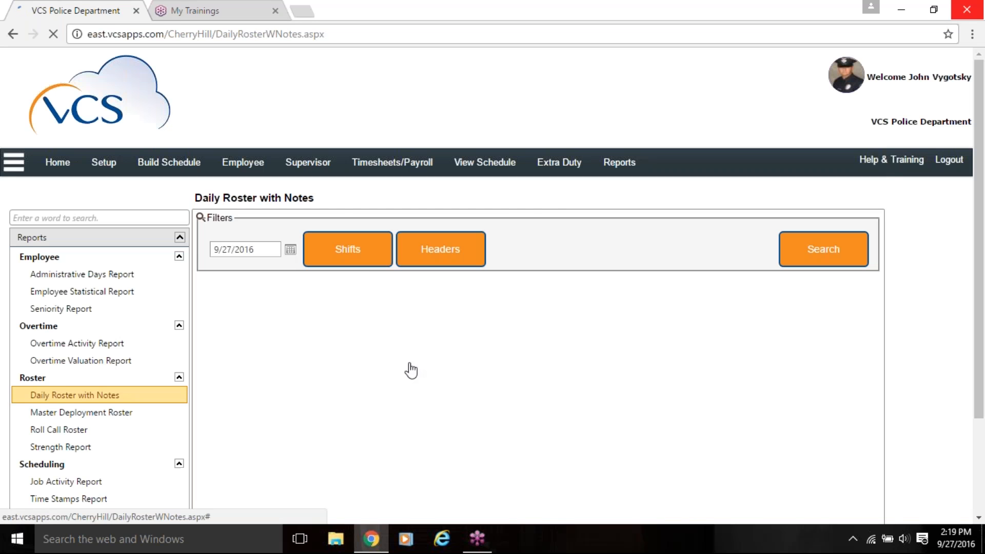
{"action": "left_click", "coordinate": [350, 260]}
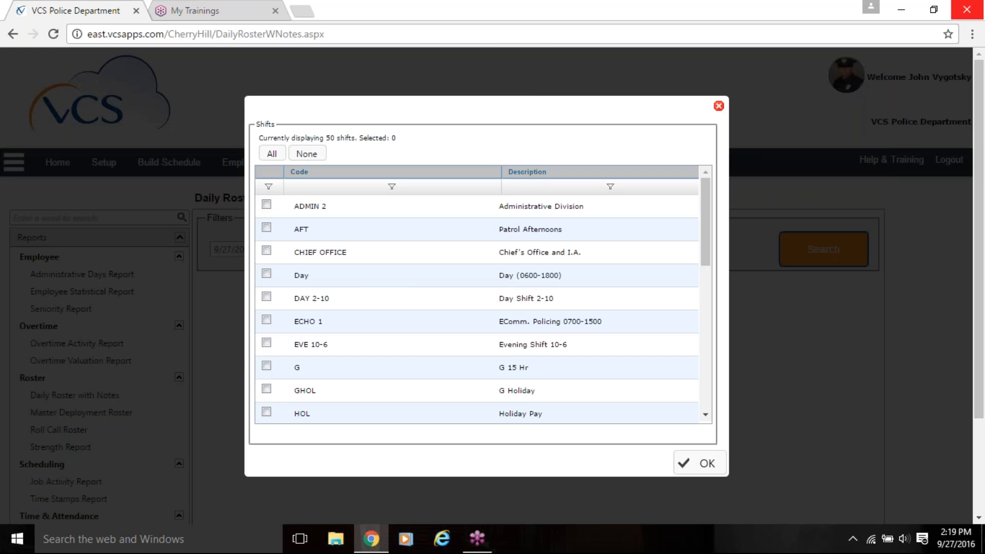
{"action": "scroll", "coordinate": [706, 377], "scroll_direction": "down", "scroll_amount": 1}
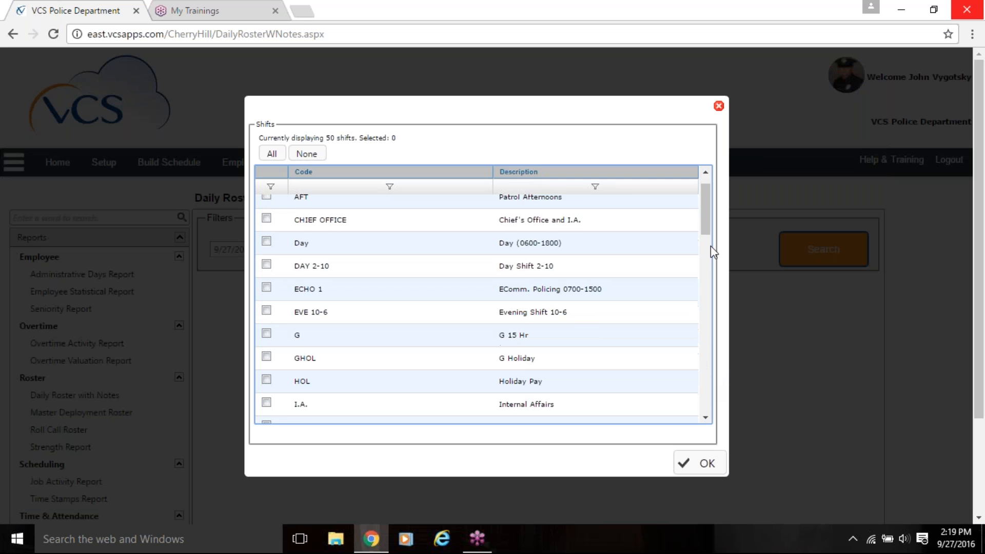
{"action": "left_click_drag", "start_coordinate": [707, 229], "coordinate": [704, 381]}
{"action": "left_click", "coordinate": [266, 224]}
{"action": "left_click", "coordinate": [701, 463]}
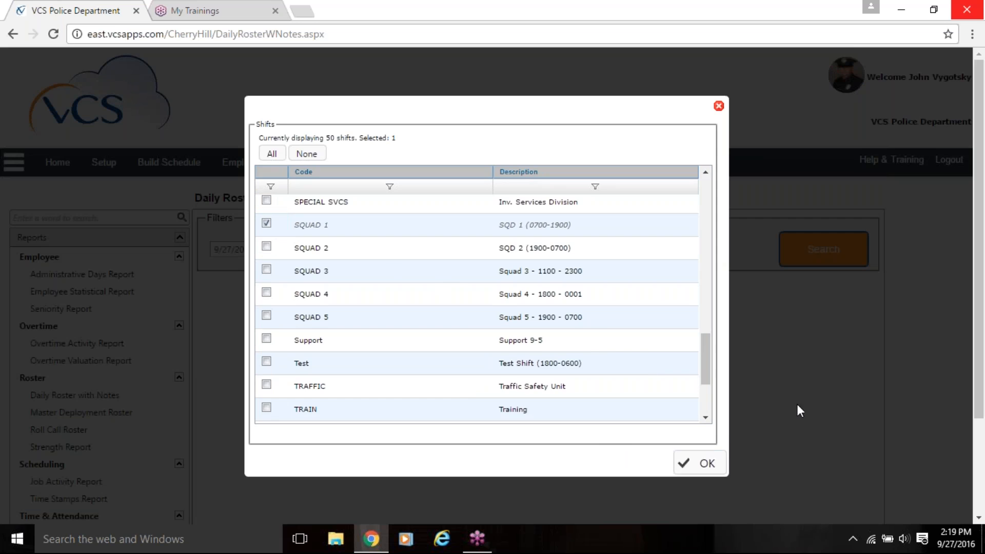
{"action": "left_click", "coordinate": [809, 258]}
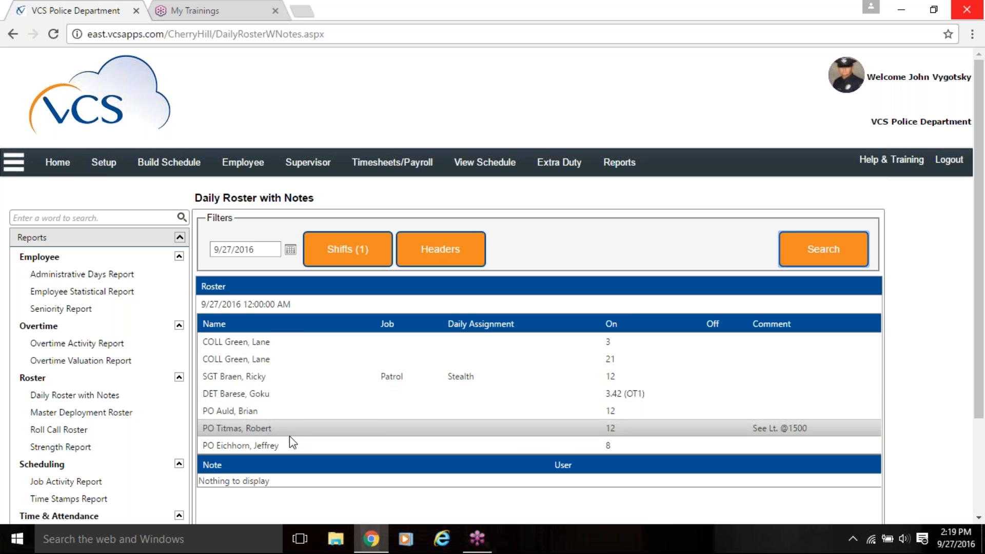
Open the Punch Report, include all active employees, set the date range to Today, and run the search
{"action": "scroll", "coordinate": [487, 411], "scroll_direction": "down", "scroll_amount": 3}
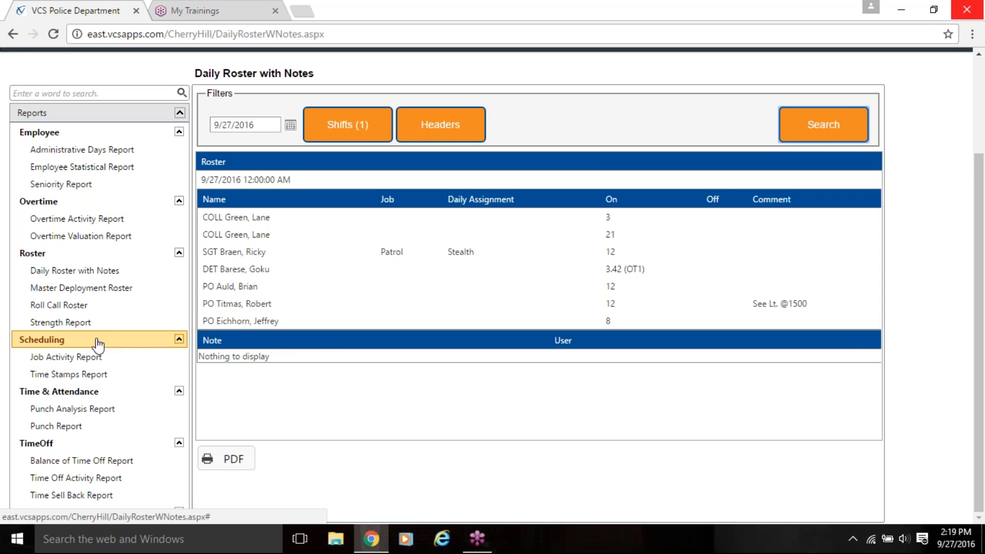
{"action": "left_click", "coordinate": [61, 427]}
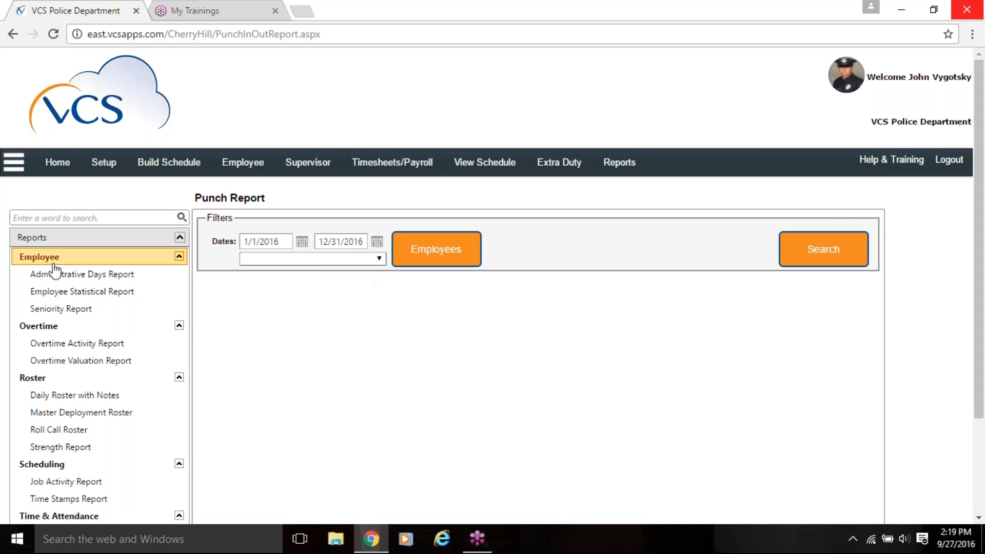
{"action": "left_click", "coordinate": [417, 252]}
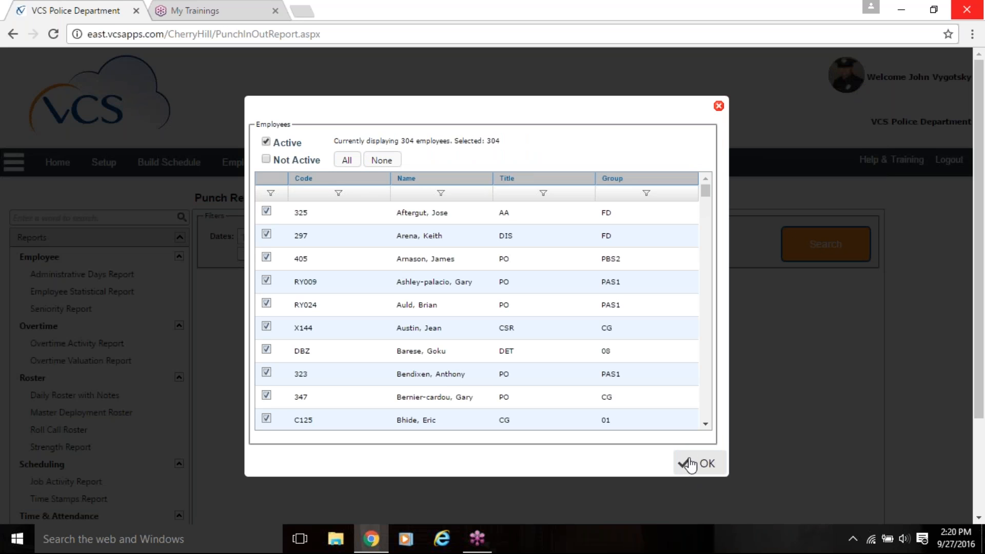
{"action": "left_click", "coordinate": [690, 464]}
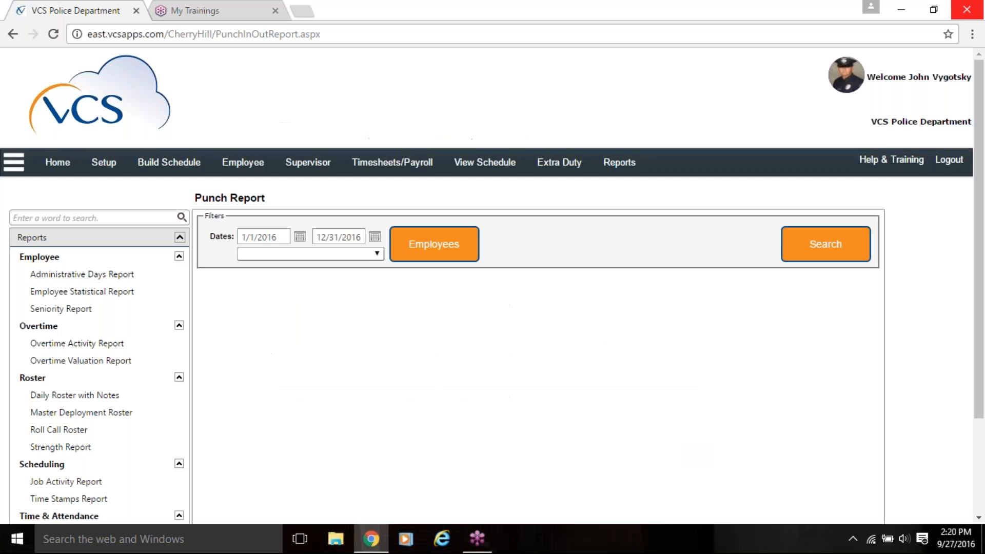
{"action": "left_click", "coordinate": [377, 254]}
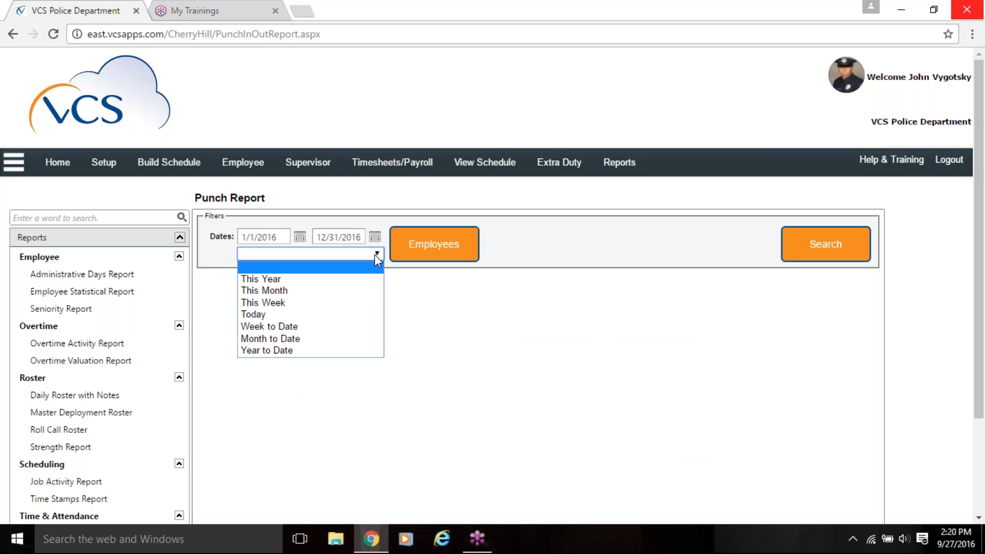
{"action": "left_click", "coordinate": [267, 315]}
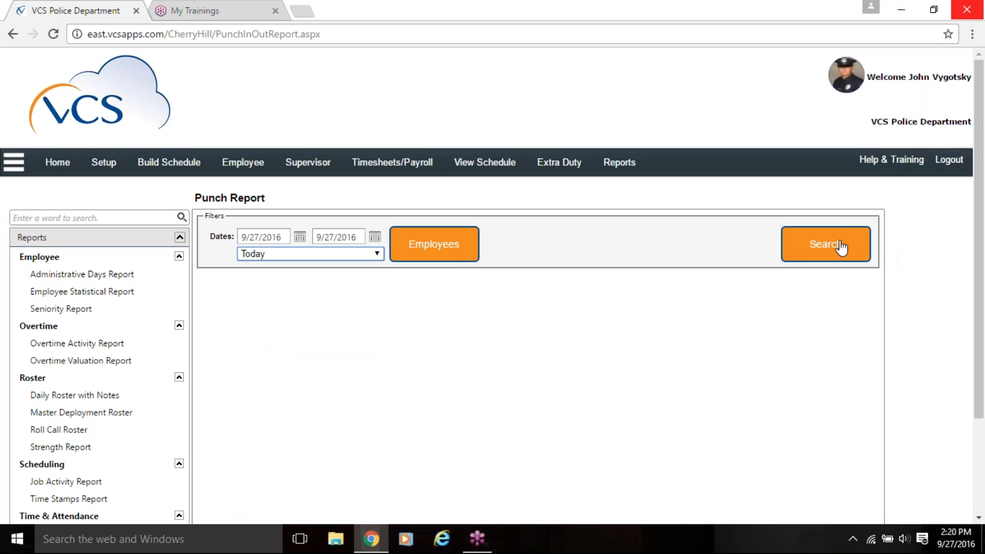
{"action": "left_click", "coordinate": [820, 251]}
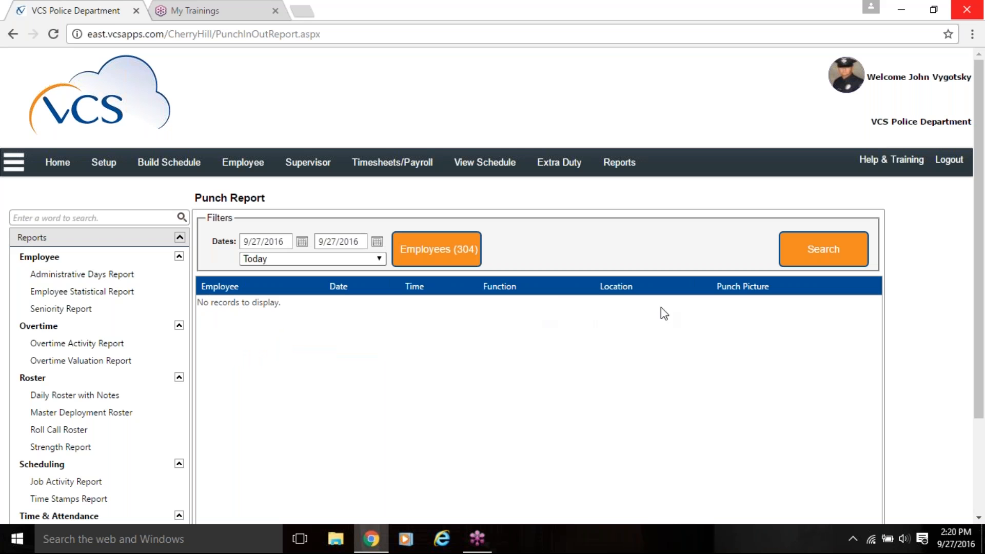
Rerun the Punch Report search with the date range set to This Month, and again with This Year
{"action": "left_click", "coordinate": [380, 259]}
{"action": "left_click", "coordinate": [321, 296]}
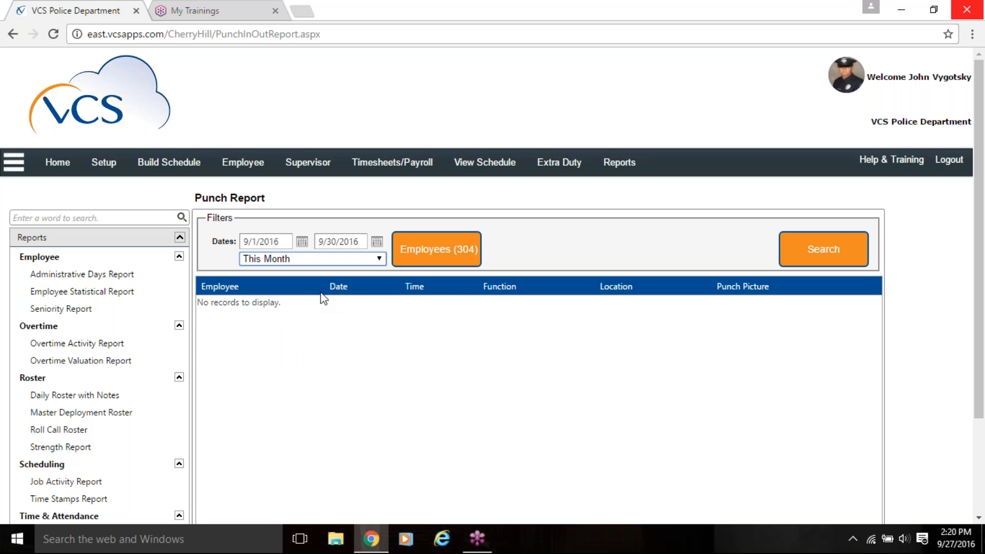
{"action": "left_click", "coordinate": [825, 259]}
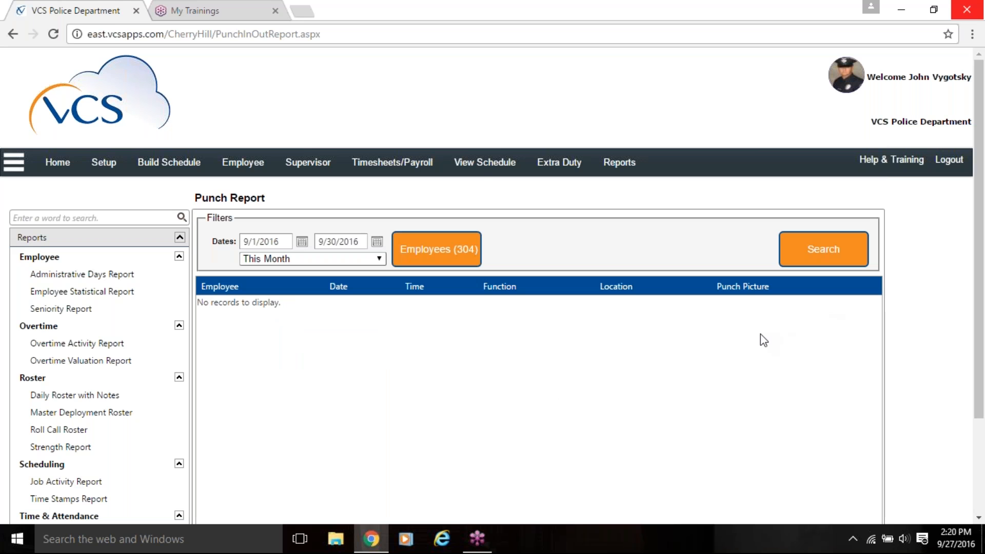
{"action": "left_click", "coordinate": [378, 259]}
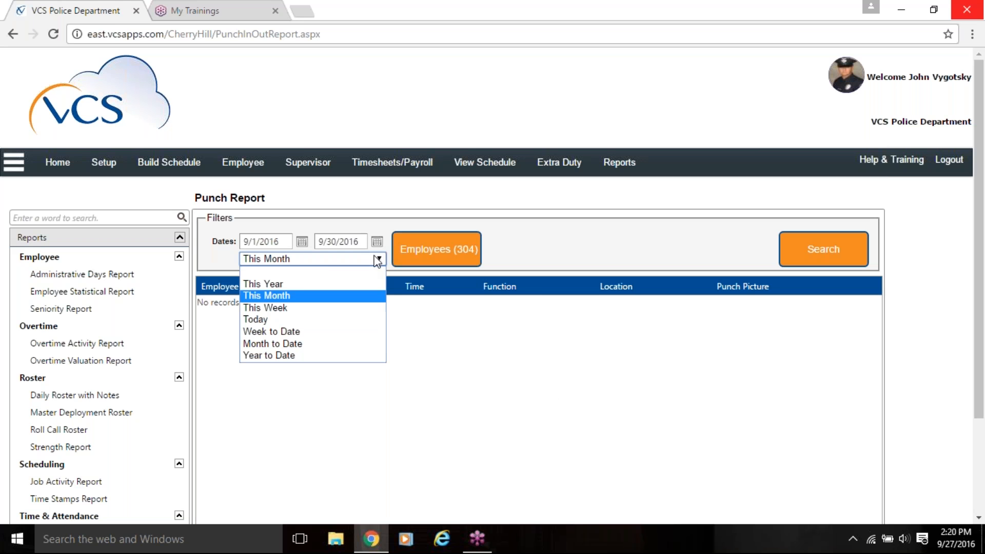
{"action": "left_click", "coordinate": [282, 283]}
{"action": "left_click", "coordinate": [826, 264]}
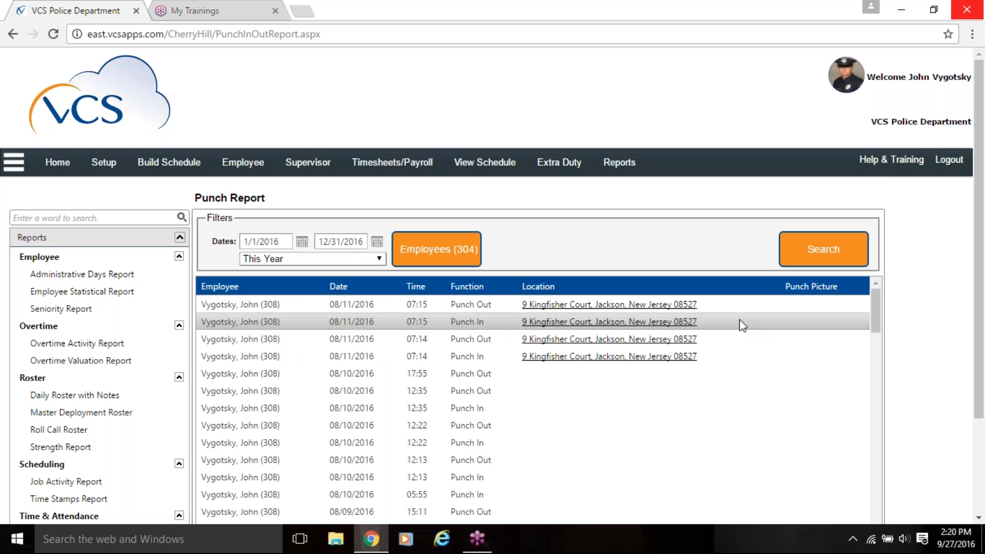
Look through the year's punch entries, view the picture for the 07/13/2016 18:03 Punch Out, and close it
{"action": "left_click_drag", "start_coordinate": [877, 310], "coordinate": [872, 488]}
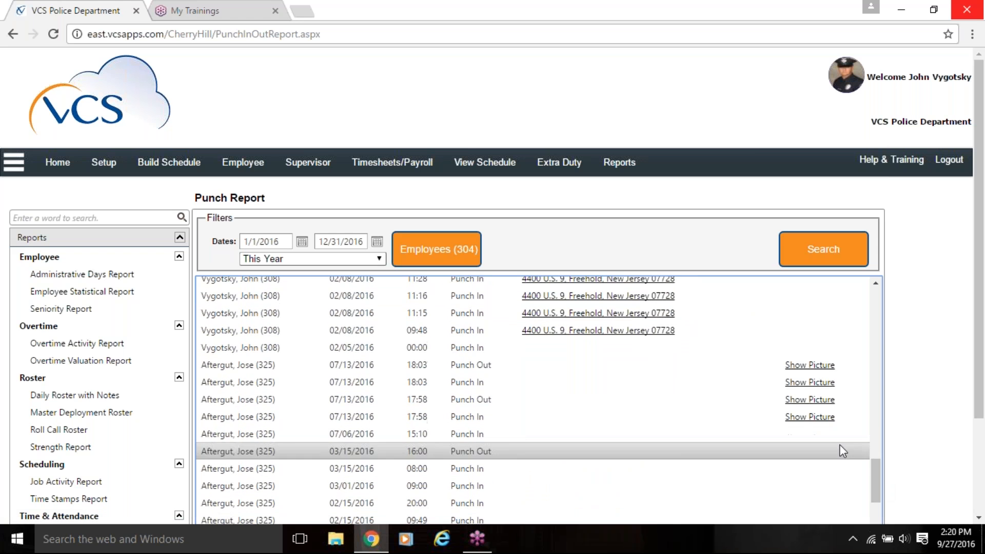
{"action": "left_click", "coordinate": [816, 366]}
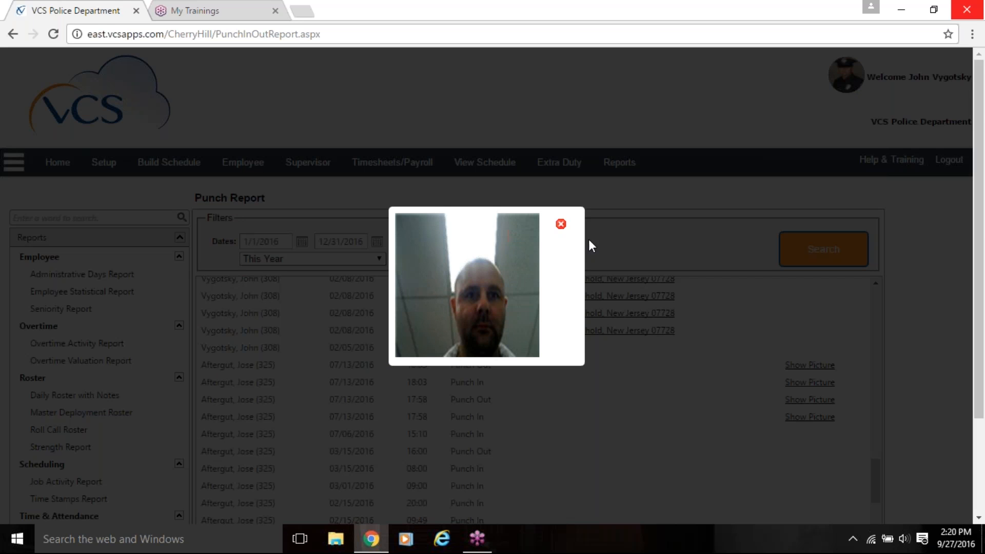
{"action": "left_click", "coordinate": [561, 225]}
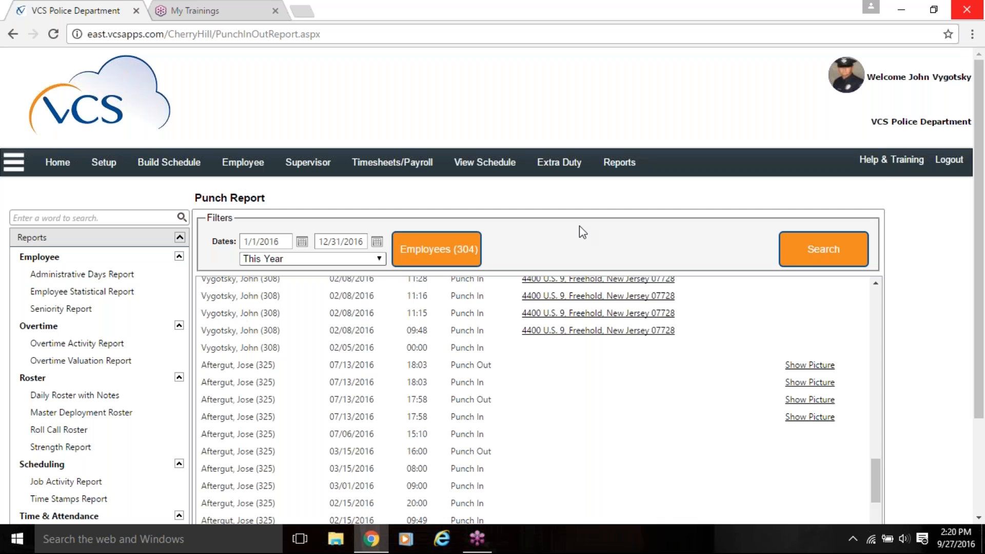
Open the Time Off Activity Report and include all active employees in its filter
{"action": "scroll", "coordinate": [872, 299], "scroll_direction": "up", "scroll_amount": 15}
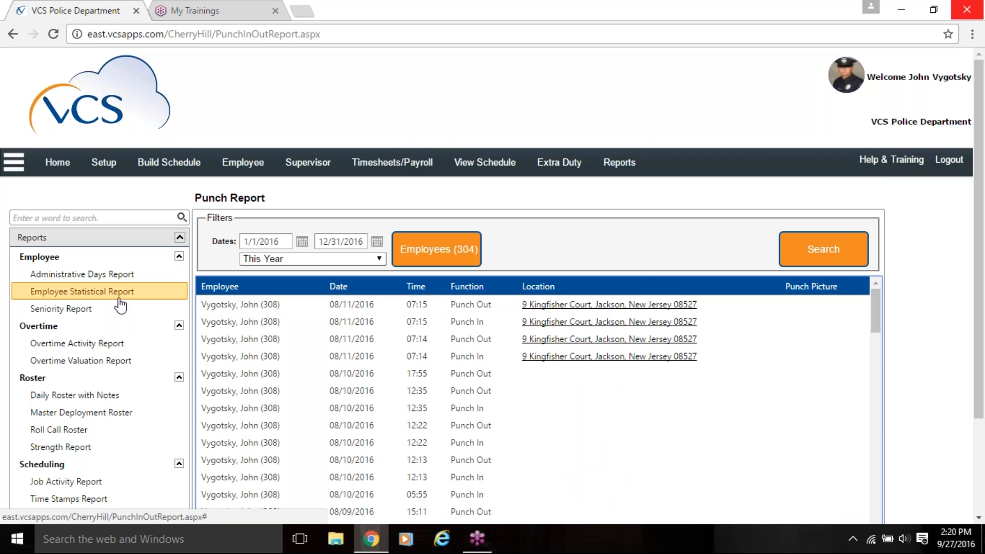
{"action": "scroll", "coordinate": [127, 344], "scroll_direction": "down", "scroll_amount": 3}
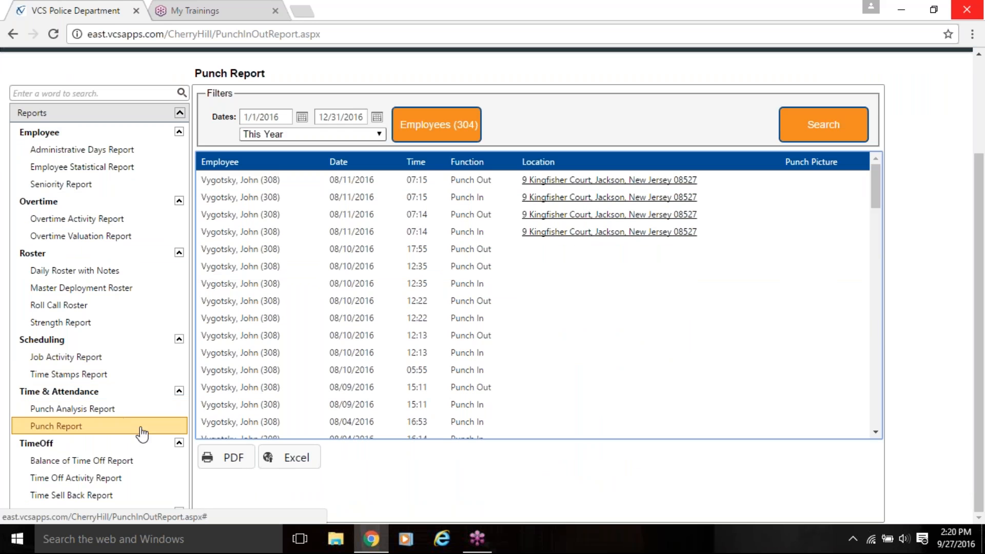
{"action": "left_click", "coordinate": [85, 480]}
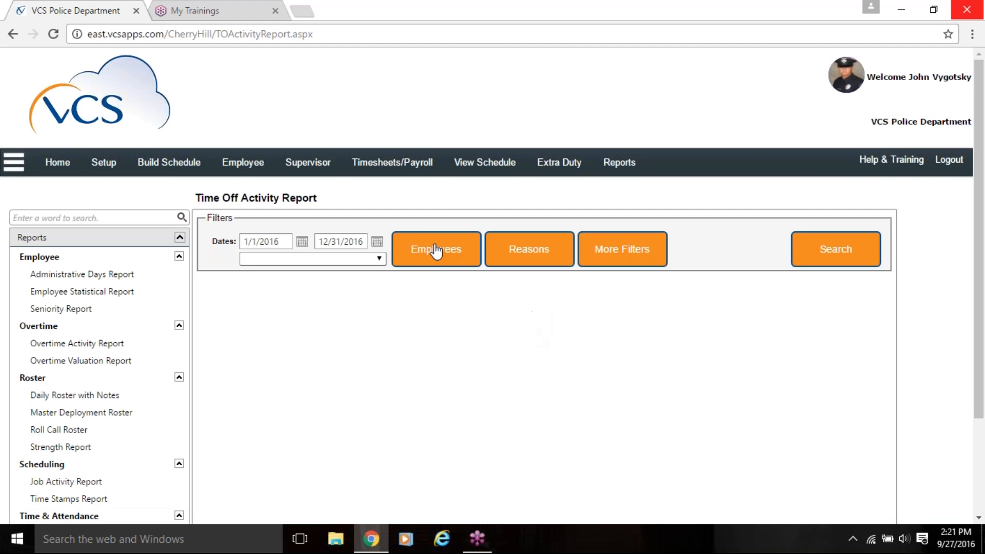
{"action": "left_click", "coordinate": [436, 252]}
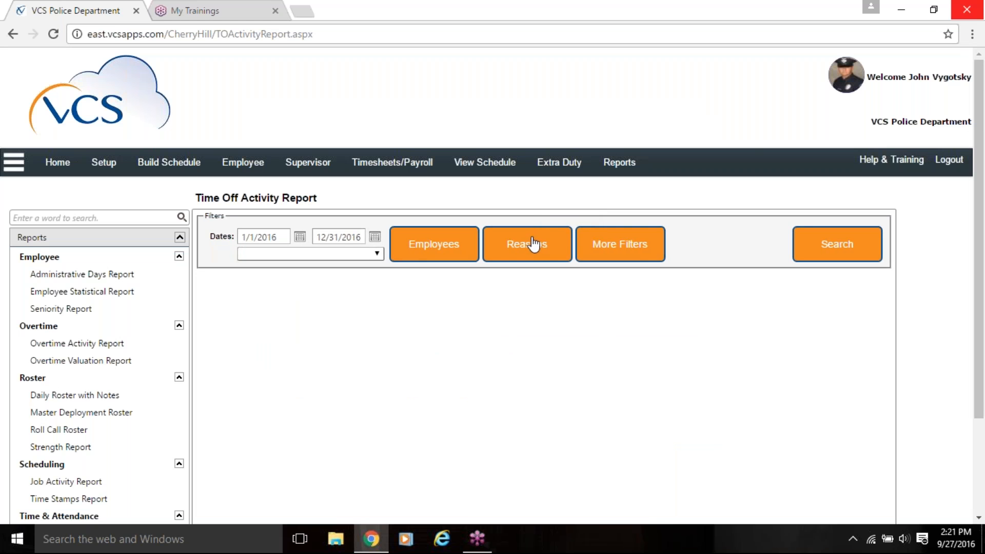
Review the available time off reasons and limit the Time Off Activity Report to the Sick reason
{"action": "left_click", "coordinate": [523, 243]}
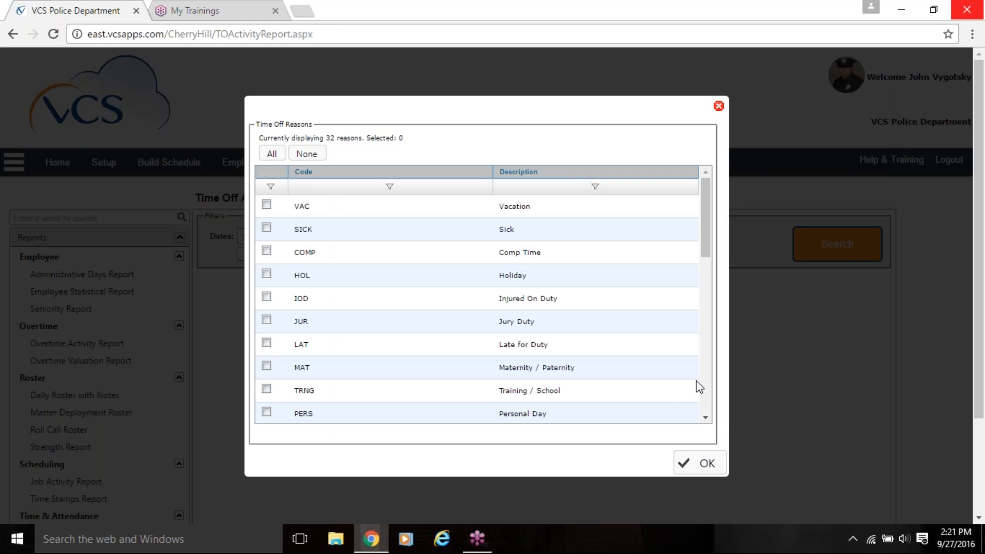
{"action": "scroll", "coordinate": [700, 390], "scroll_direction": "down", "scroll_amount": 3}
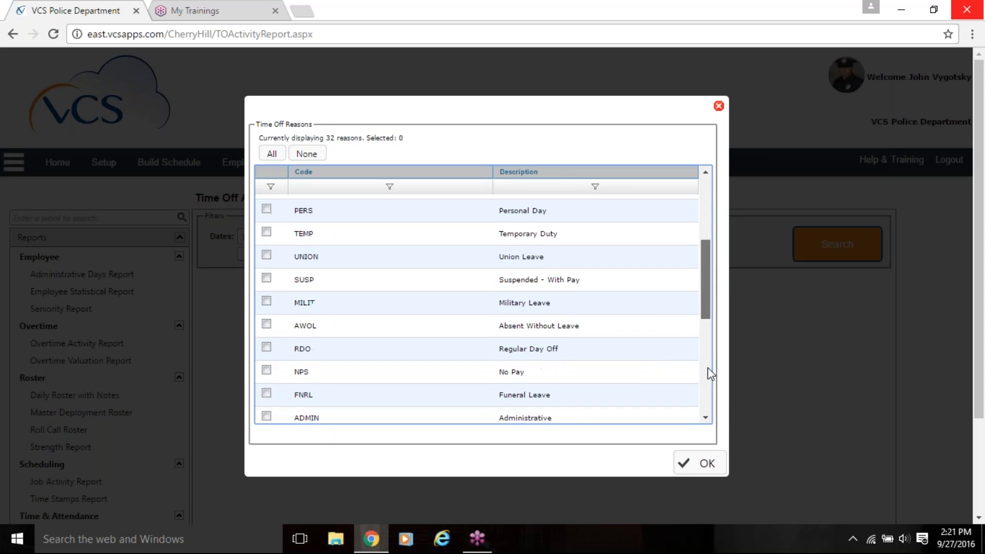
{"action": "scroll", "coordinate": [708, 305], "scroll_direction": "down", "scroll_amount": 5}
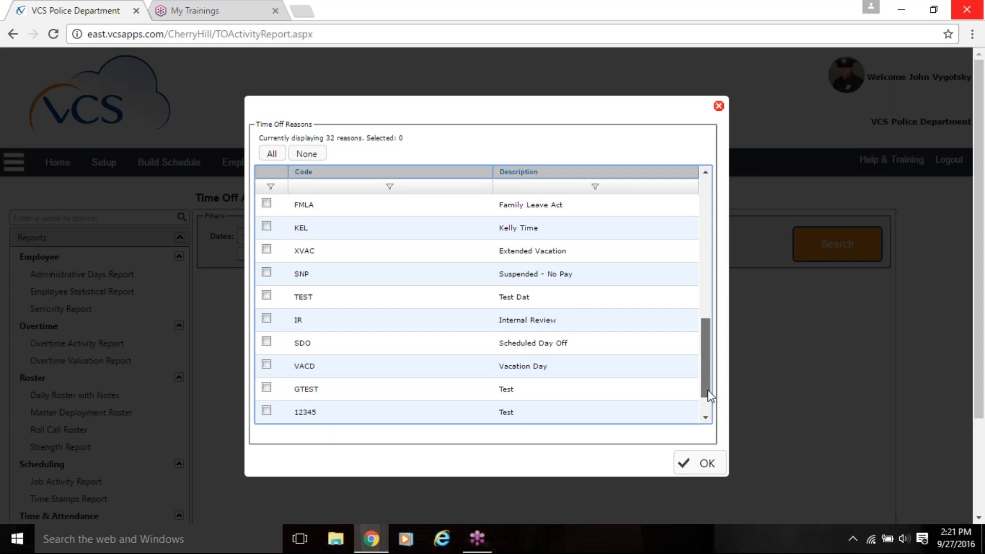
{"action": "left_click_drag", "start_coordinate": [707, 390], "coordinate": [715, 255]}
{"action": "left_click", "coordinate": [267, 218]}
{"action": "left_click", "coordinate": [769, 218]}
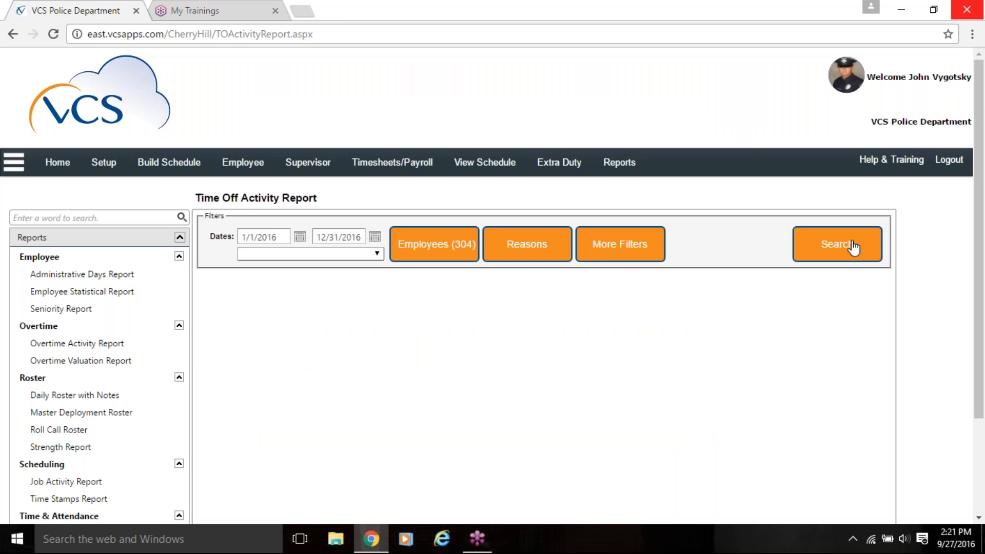
Set the Time Off Activity Report's date range to This Month, run the search, and review the results and pie chart
{"action": "left_click", "coordinate": [374, 254]}
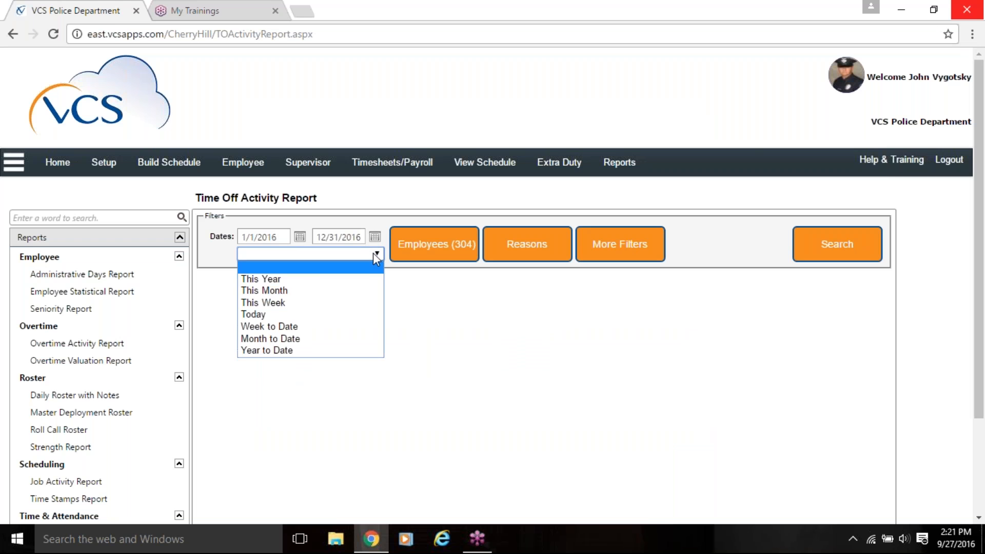
{"action": "left_click", "coordinate": [287, 290]}
{"action": "left_click", "coordinate": [838, 252]}
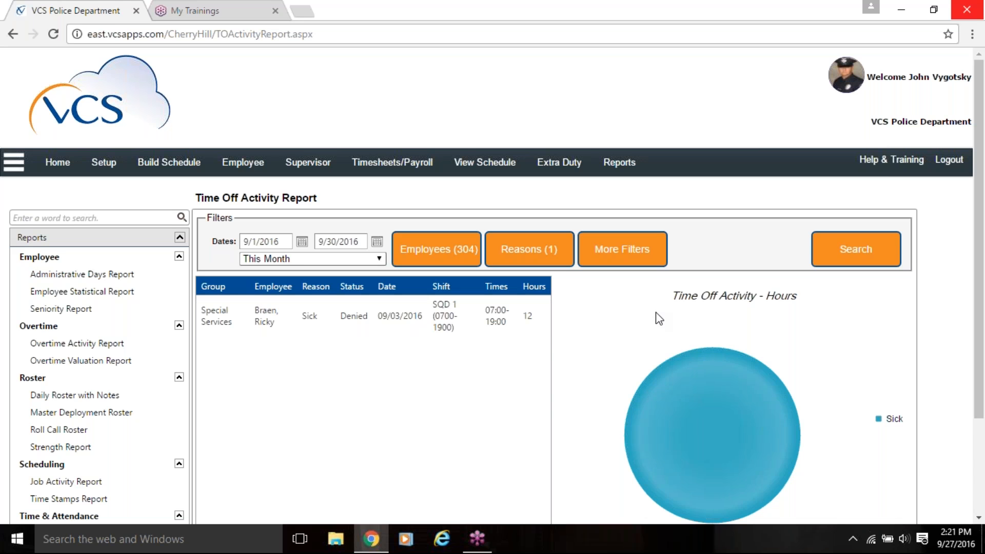
{"action": "scroll", "coordinate": [656, 315], "scroll_direction": "down", "scroll_amount": 3}
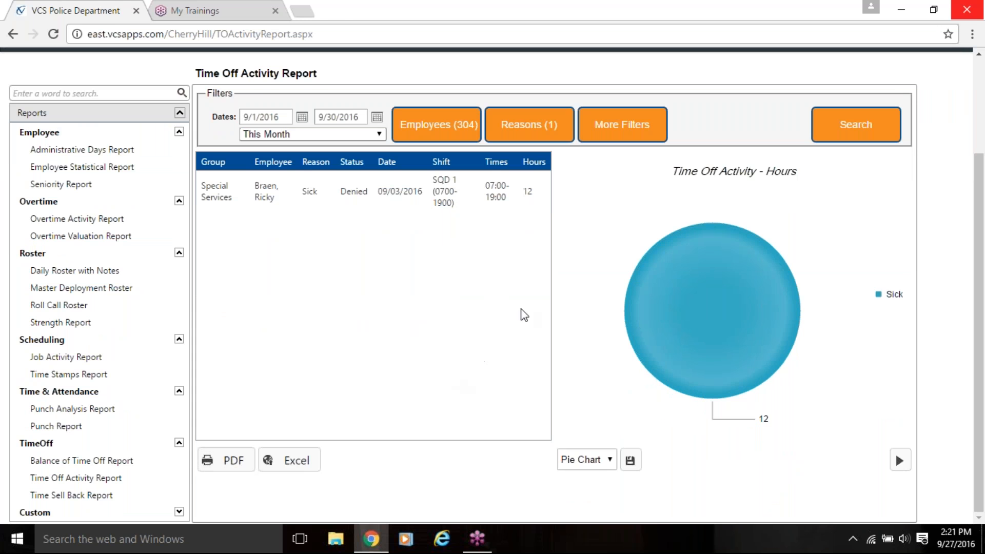
{"action": "scroll", "coordinate": [550, 321], "scroll_direction": "up", "scroll_amount": 3}
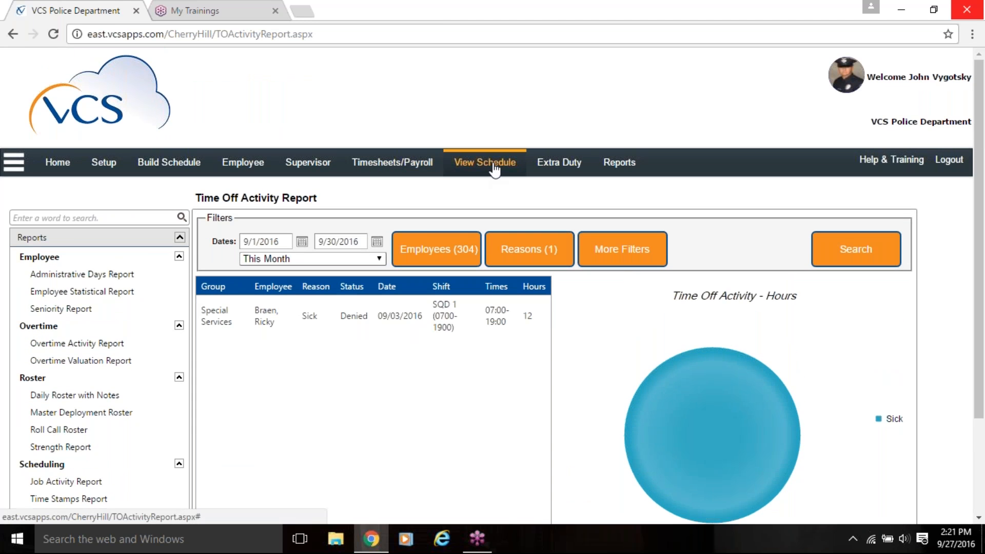
Open the Daily Schedule and start leaving the GoToTraining session
{"action": "left_click", "coordinate": [494, 169]}
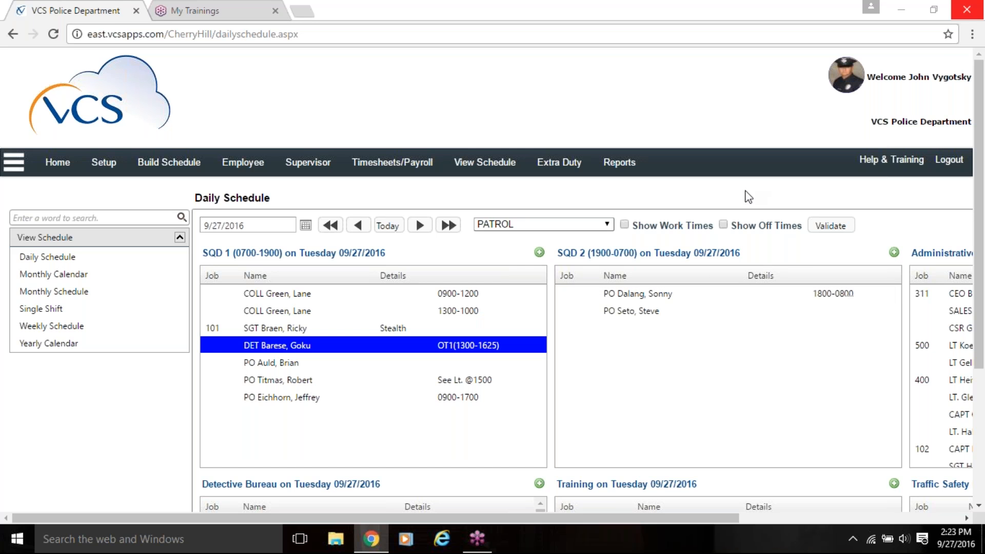
{"action": "left_click", "coordinate": [979, 8]}
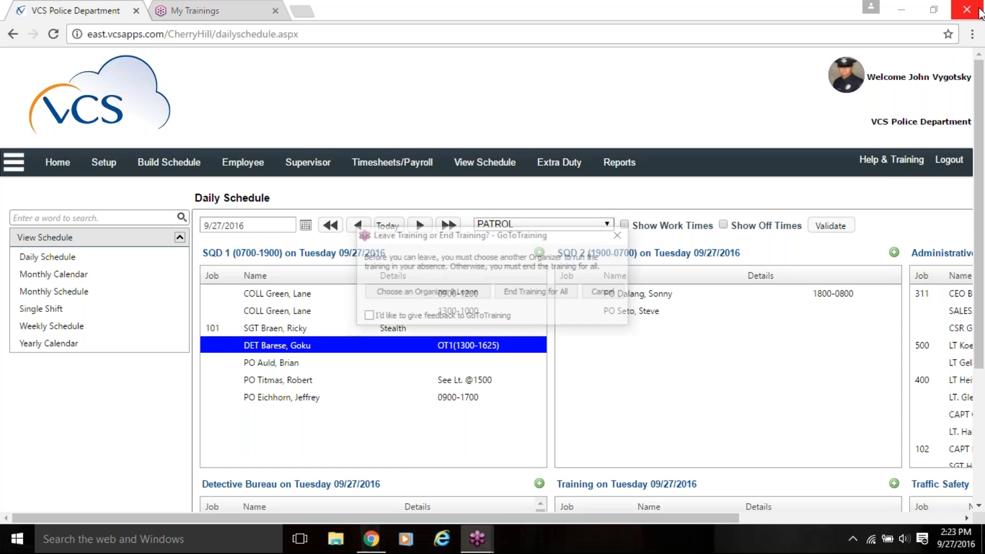